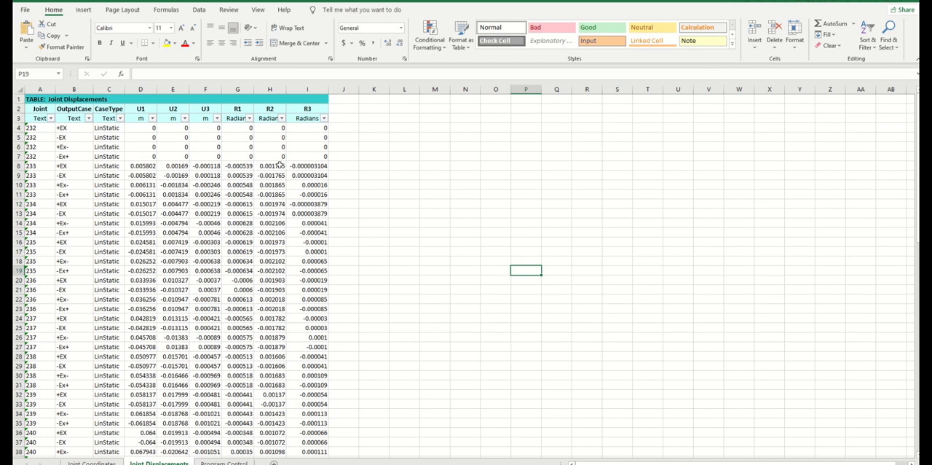
{"action": "left_click", "coordinate": [88, 118]}
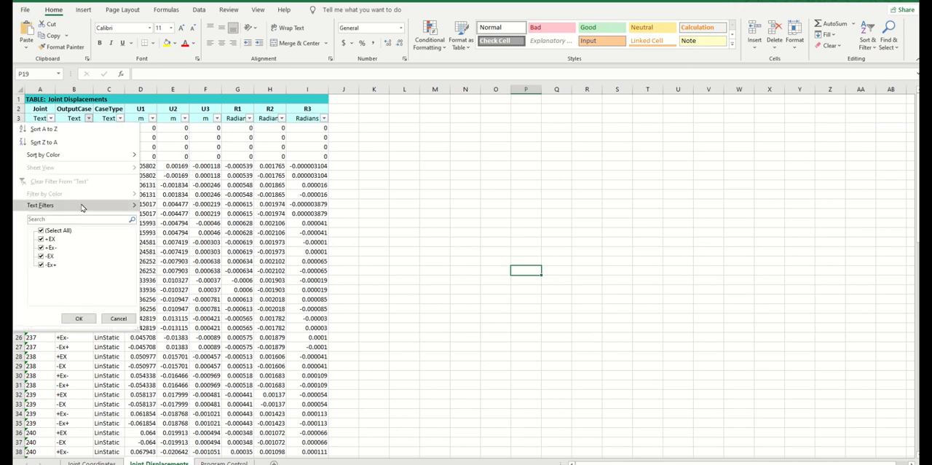
{"action": "left_click", "coordinate": [45, 230]}
{"action": "left_click", "coordinate": [45, 239]}
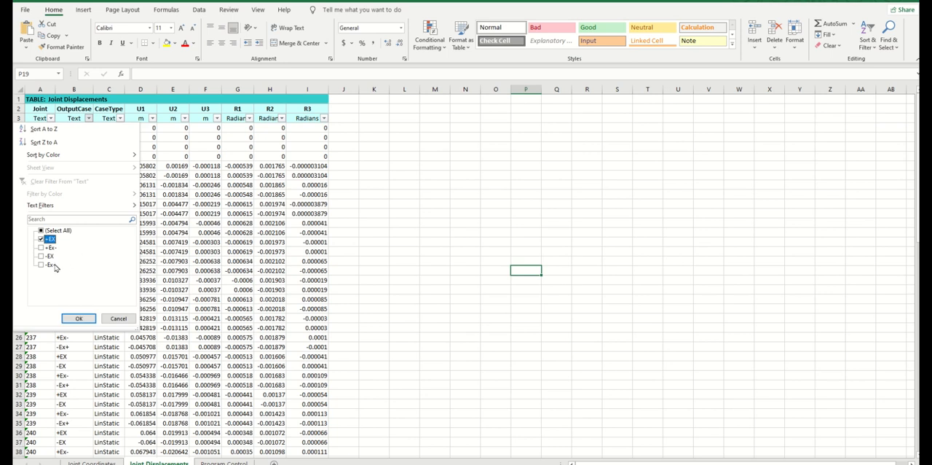
{"action": "left_click", "coordinate": [45, 249]}
{"action": "left_click", "coordinate": [46, 256]}
{"action": "left_click", "coordinate": [45, 239]}
{"action": "left_click", "coordinate": [48, 250]}
{"action": "left_click", "coordinate": [43, 266]}
{"action": "left_click", "coordinate": [44, 258]}
{"action": "left_click", "coordinate": [41, 265]}
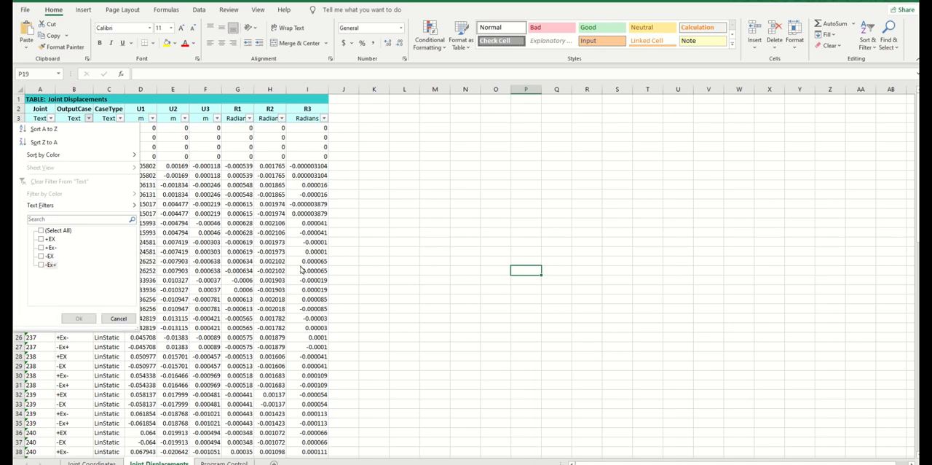
{"action": "left_click", "coordinate": [452, 281]}
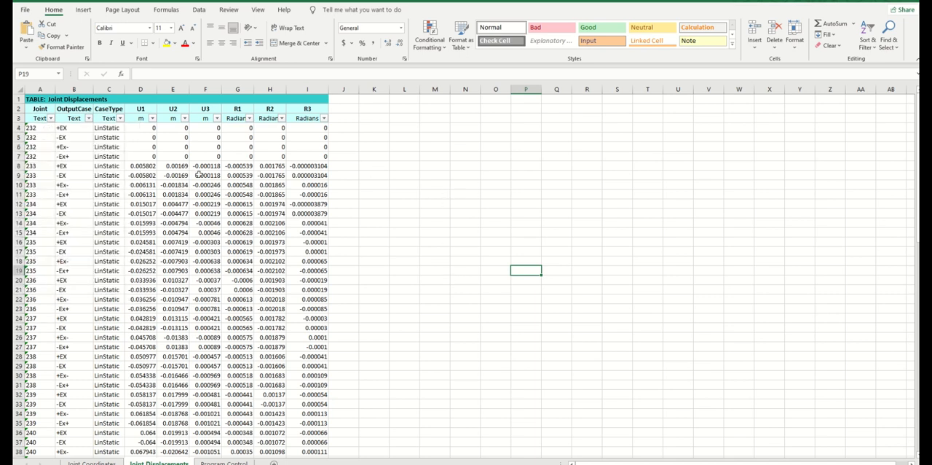
Filter the Joint Displacements table by output case so that only the +EX rows are shown
{"action": "left_click", "coordinate": [88, 118]}
{"action": "left_click", "coordinate": [41, 230]}
{"action": "left_click", "coordinate": [41, 239]}
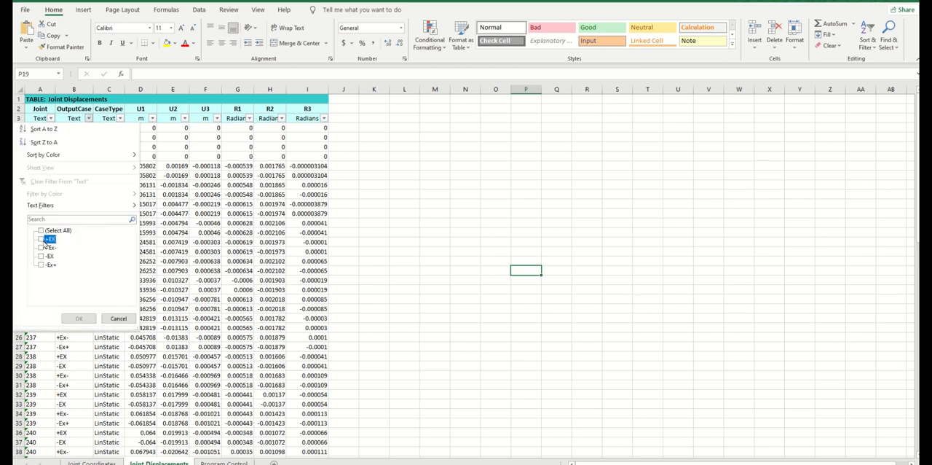
{"action": "left_click", "coordinate": [79, 318]}
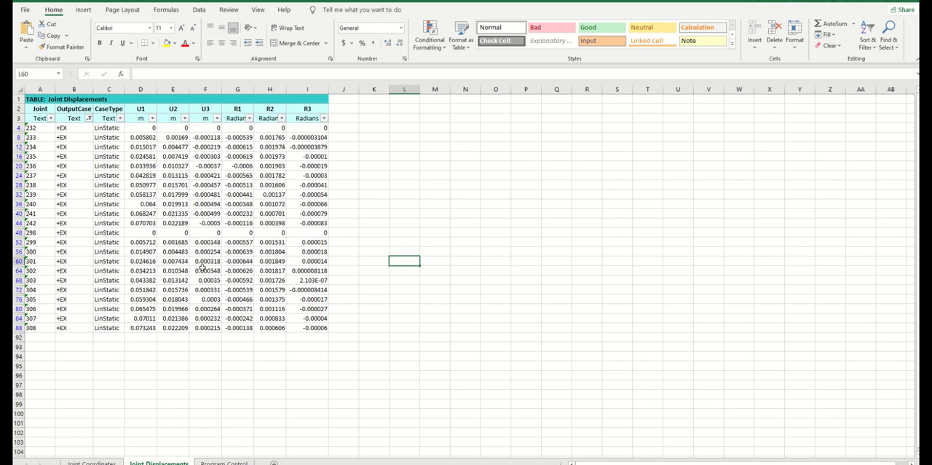
Examine the +EX displacements and rotations of joints 232 to 242 and 298 to 308, including the base joints 232 and 298
{"action": "left_click", "coordinate": [103, 224]}
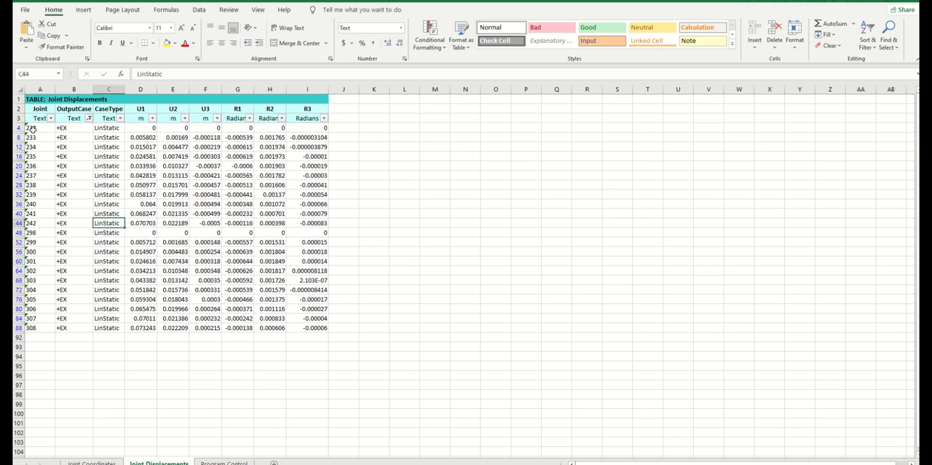
{"action": "left_click_drag", "start_coordinate": [41, 128], "coordinate": [290, 245]}
{"action": "left_click", "coordinate": [33, 241]}
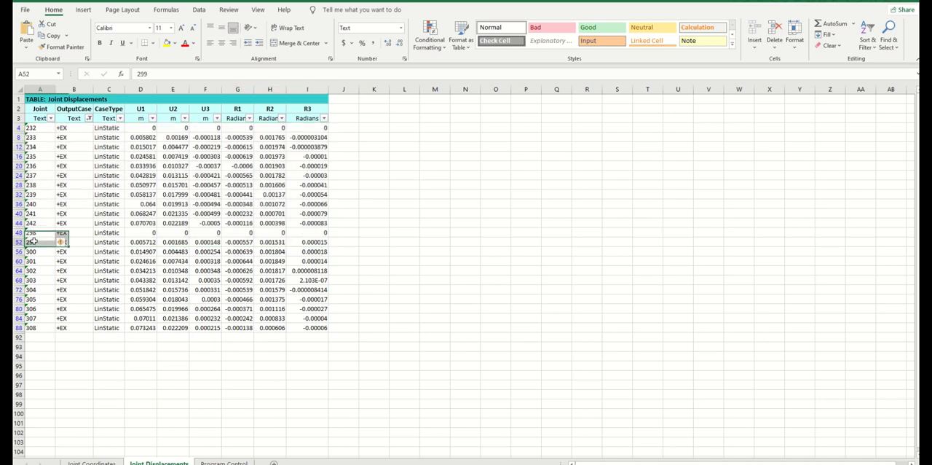
{"action": "left_click", "coordinate": [199, 260]}
{"action": "left_click", "coordinate": [244, 260]}
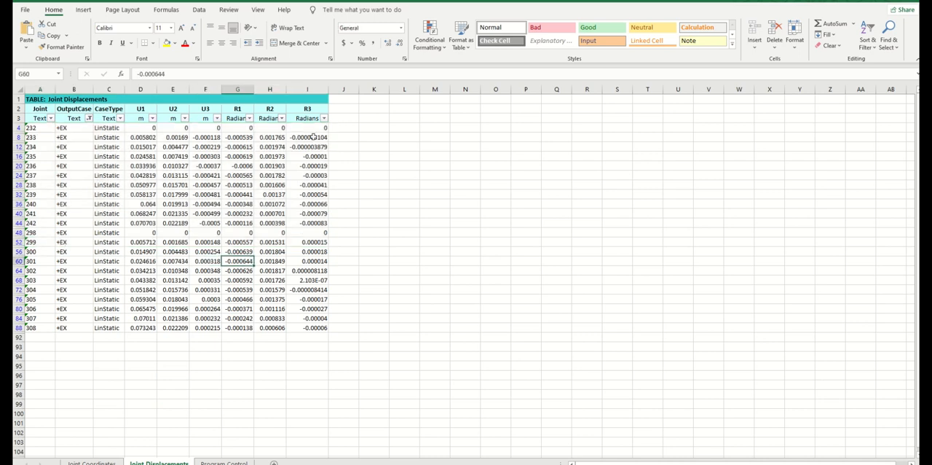
{"action": "left_click_drag", "start_coordinate": [309, 128], "coordinate": [318, 328]}
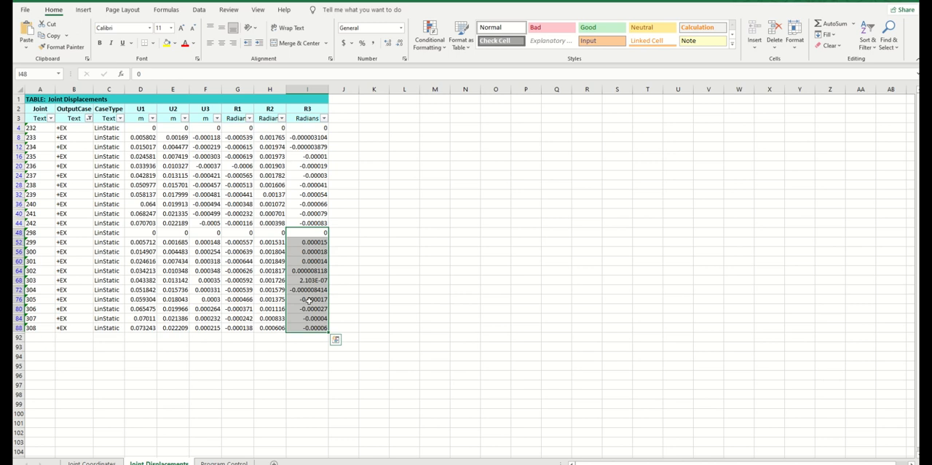
{"action": "left_click_drag", "start_coordinate": [152, 128], "coordinate": [339, 127]}
{"action": "left_click_drag", "start_coordinate": [150, 232], "coordinate": [328, 233]}
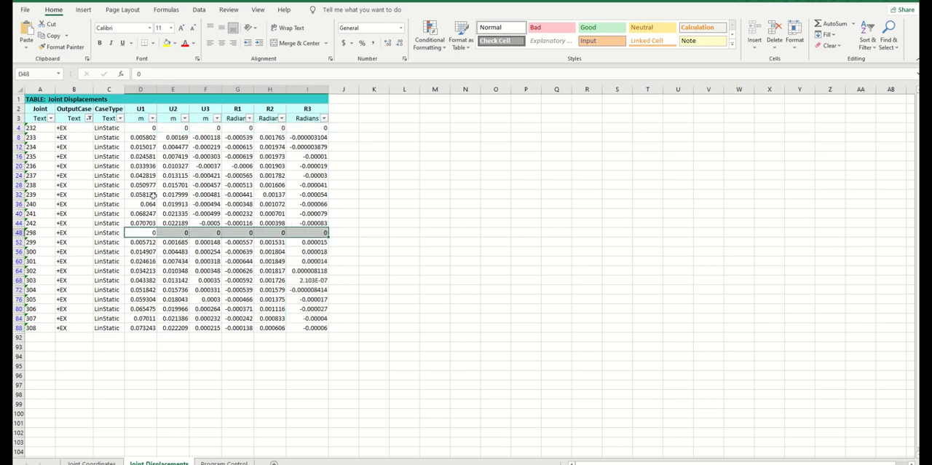
{"action": "left_click", "coordinate": [42, 138]}
{"action": "left_click", "coordinate": [42, 156]}
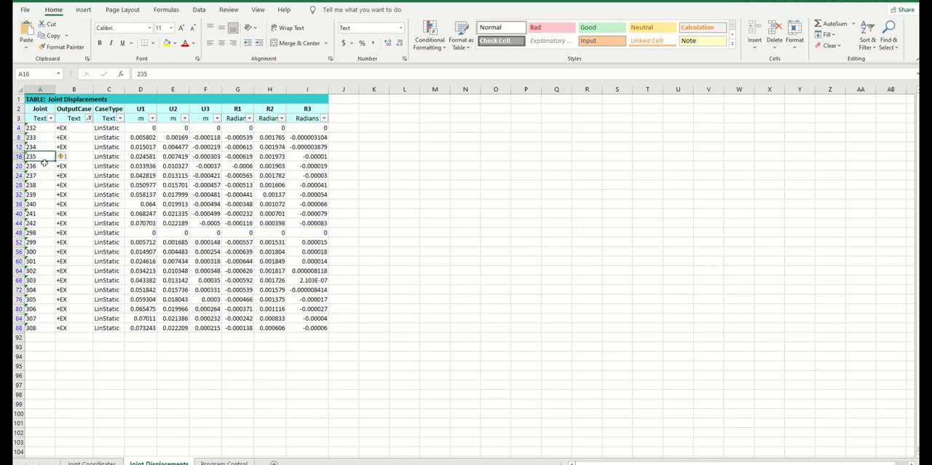
{"action": "left_click", "coordinate": [48, 222]}
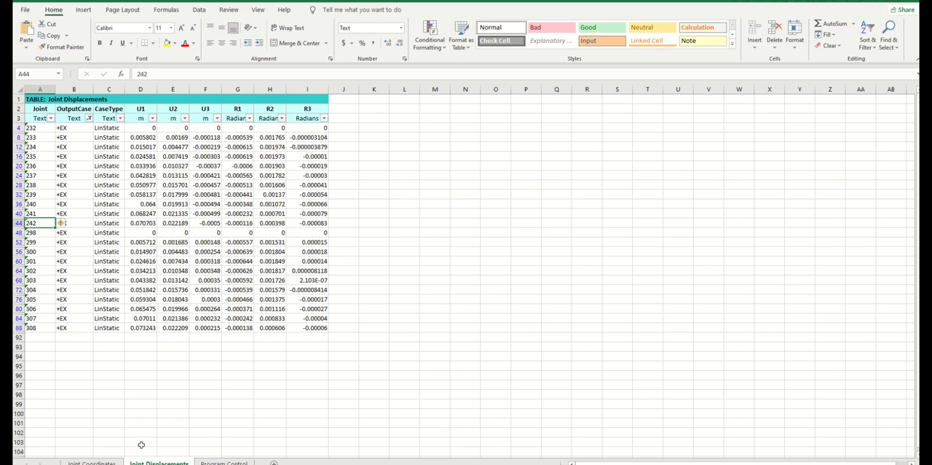
Look up the Z coordinates of joints 233 and 234 in the Joint Coordinates sheet and compare them with the displacement rows
{"action": "left_click", "coordinate": [117, 463]}
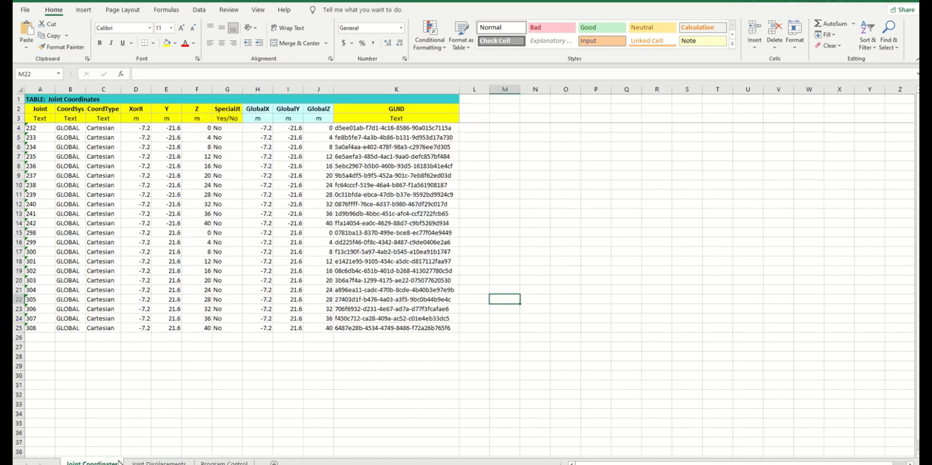
{"action": "left_click", "coordinate": [158, 461]}
{"action": "left_click", "coordinate": [80, 144]}
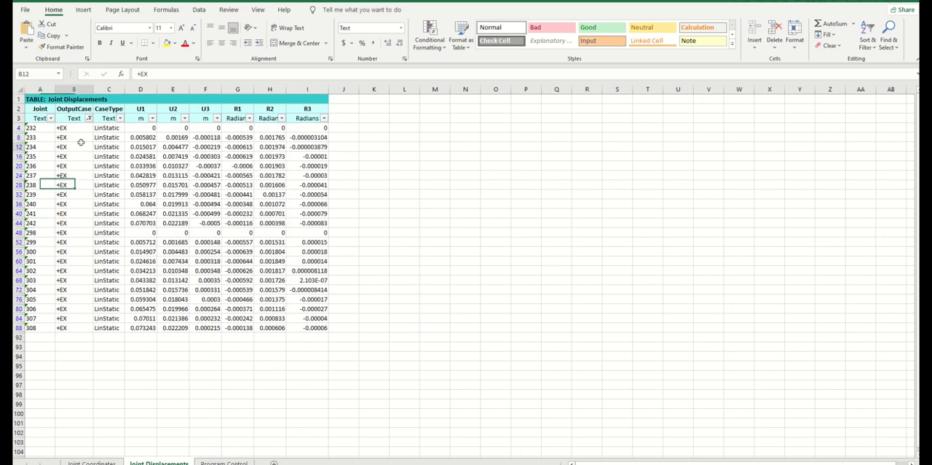
{"action": "left_click", "coordinate": [45, 136]}
{"action": "left_click", "coordinate": [44, 151]}
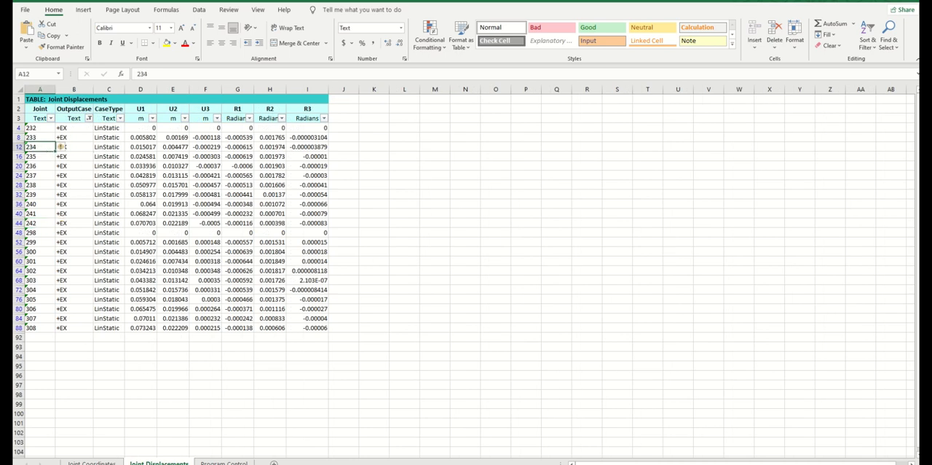
{"action": "key", "text": "ctrl+Page_Up"}
{"action": "left_click", "coordinate": [203, 137]}
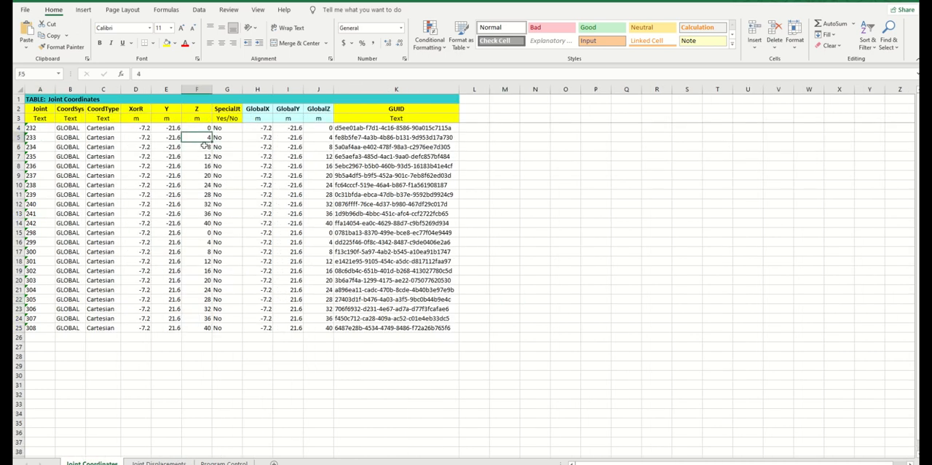
{"action": "left_click", "coordinate": [204, 147]}
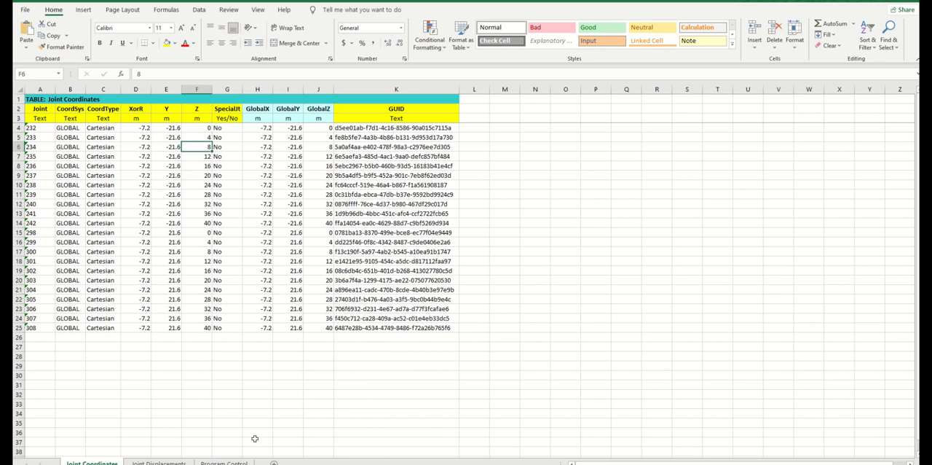
{"action": "left_click", "coordinate": [159, 462]}
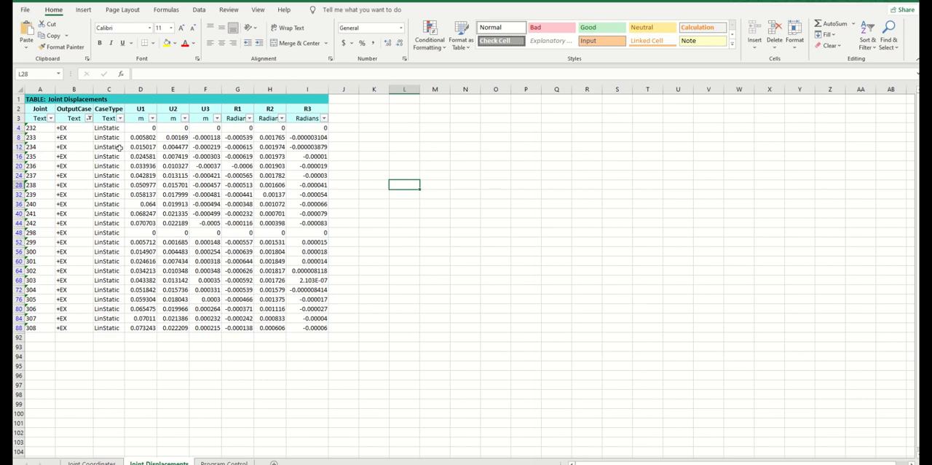
Copy the filtered +EX displacement table, including its title and headers, into cell A1 of a new sheet
{"action": "left_click_drag", "start_coordinate": [35, 97], "coordinate": [309, 328]}
{"action": "left_click", "coordinate": [51, 35]}
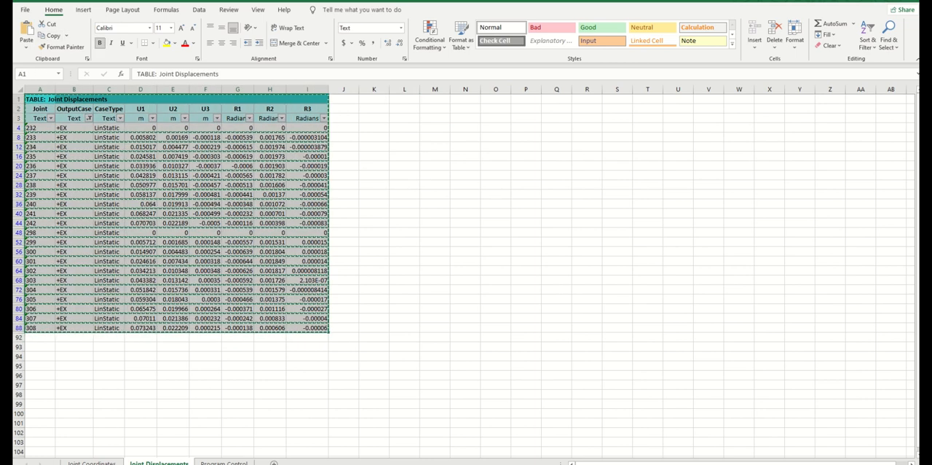
{"action": "left_click", "coordinate": [274, 463]}
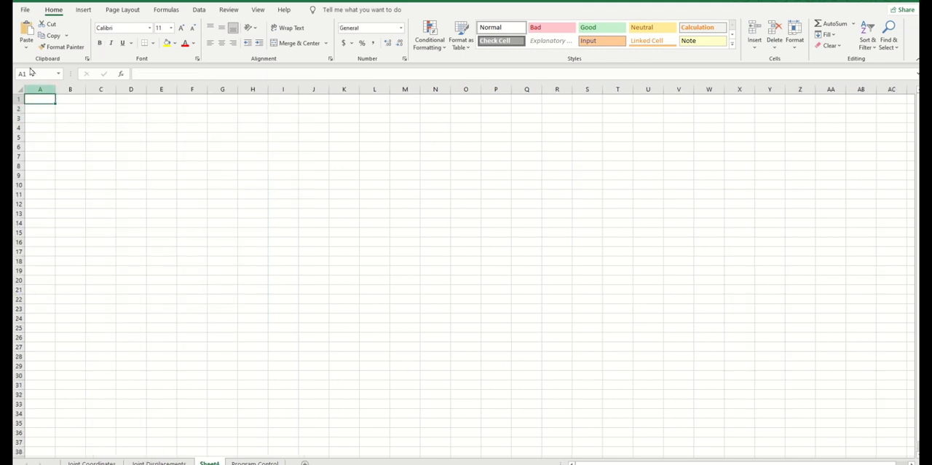
{"action": "left_click", "coordinate": [27, 46]}
{"action": "left_click", "coordinate": [39, 85]}
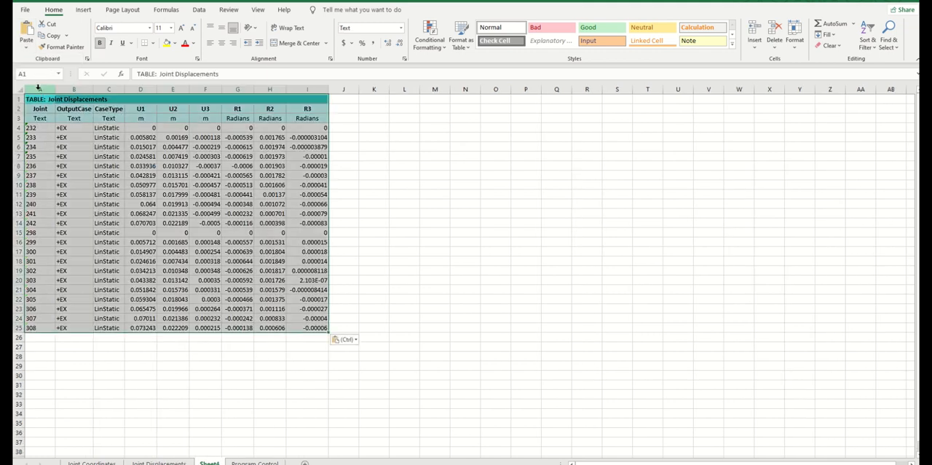
{"action": "left_click", "coordinate": [411, 229]}
{"action": "left_click", "coordinate": [316, 248]}
{"action": "left_click", "coordinate": [121, 158]}
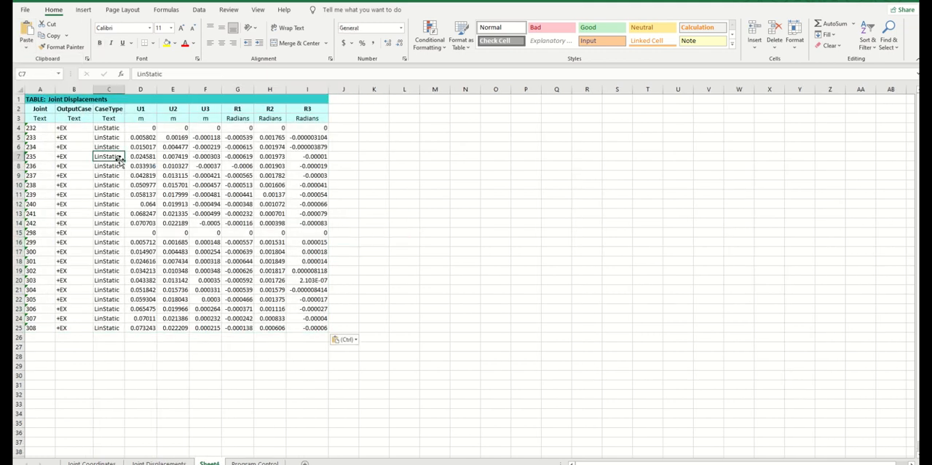
{"action": "left_click", "coordinate": [61, 129]}
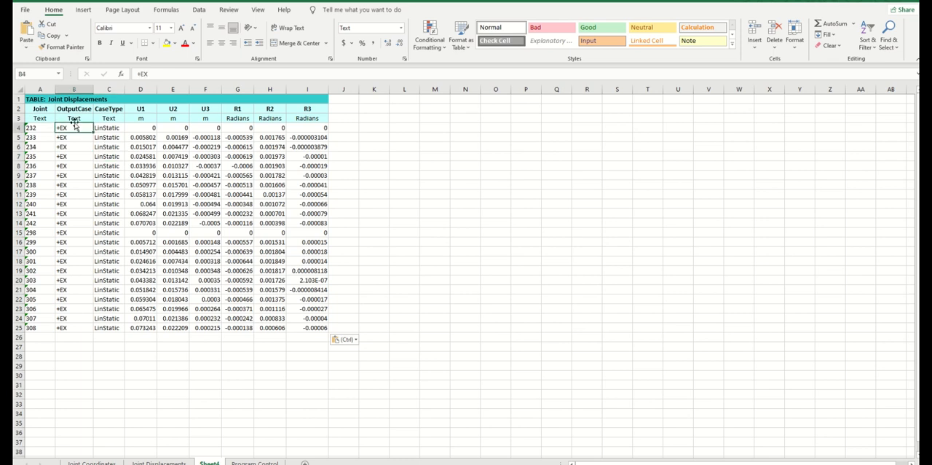
{"action": "left_click", "coordinate": [76, 152]}
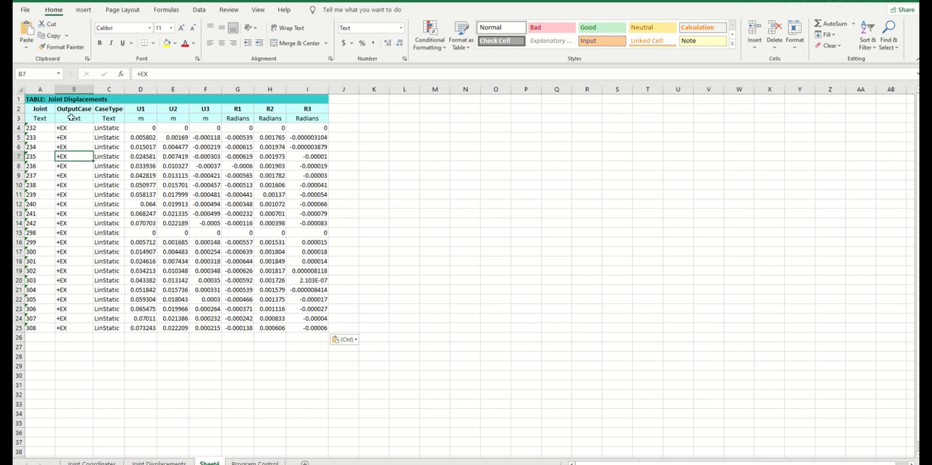
Replace the CaseType header in C2 with Z and set its unit in C3 to m
{"action": "left_click", "coordinate": [108, 110]}
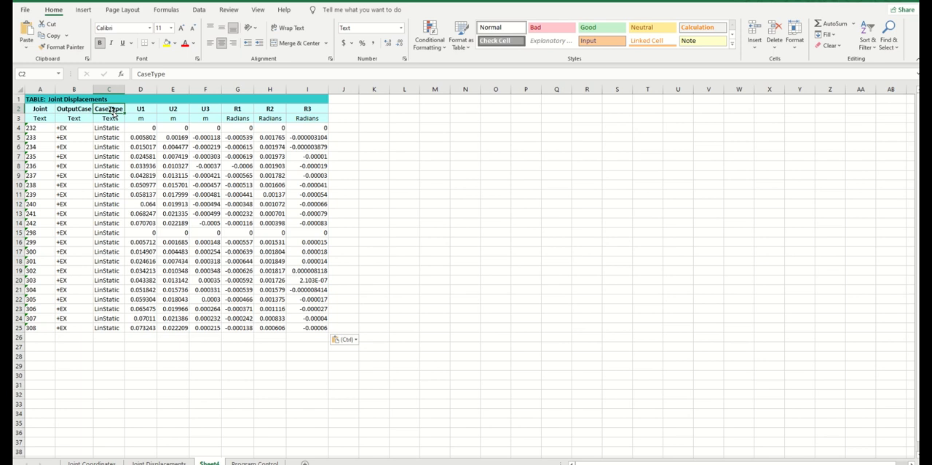
{"action": "type", "text": "Z"}
{"action": "key", "text": "Return"}
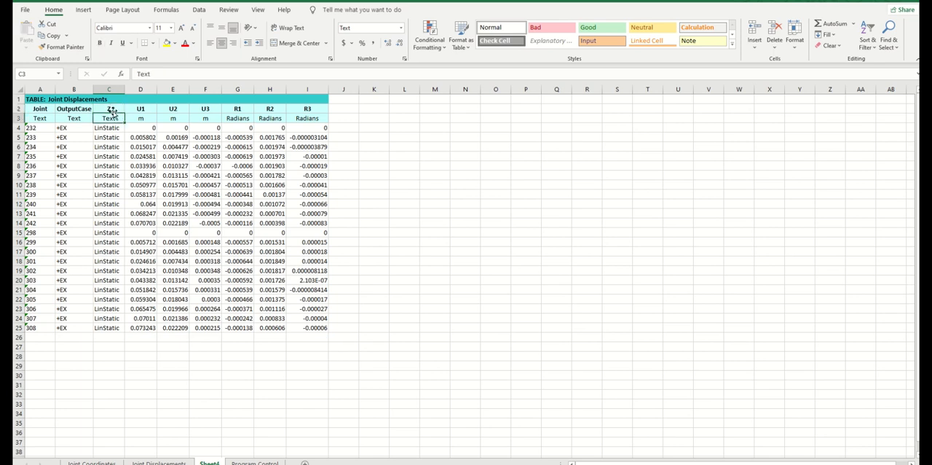
{"action": "type", "text": "m"}
{"action": "key", "text": "Return"}
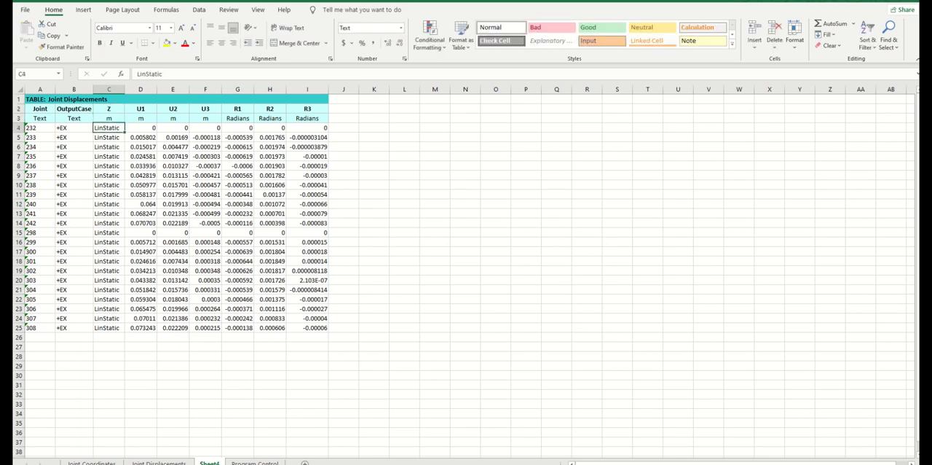
Check that the first and last joint numbers in the Joint Coordinates sheet match those in the new displacement sheet
{"action": "left_click", "coordinate": [91, 463]}
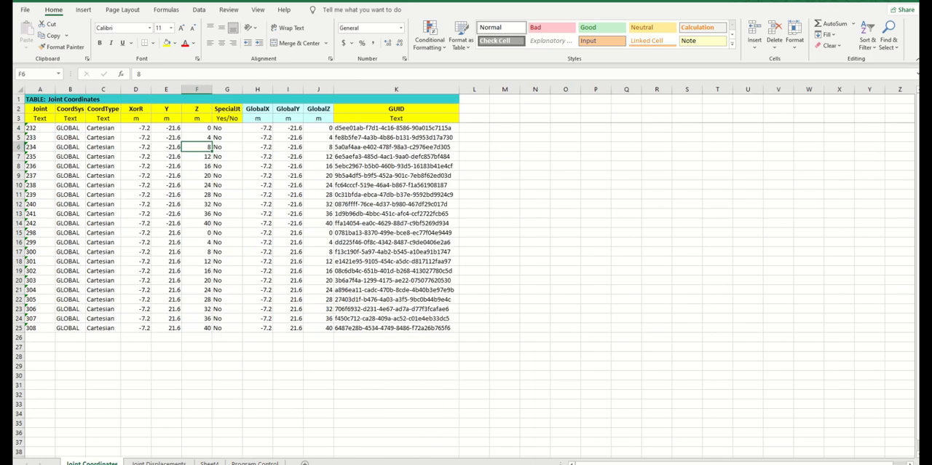
{"action": "left_click_drag", "start_coordinate": [203, 123], "coordinate": [206, 331]}
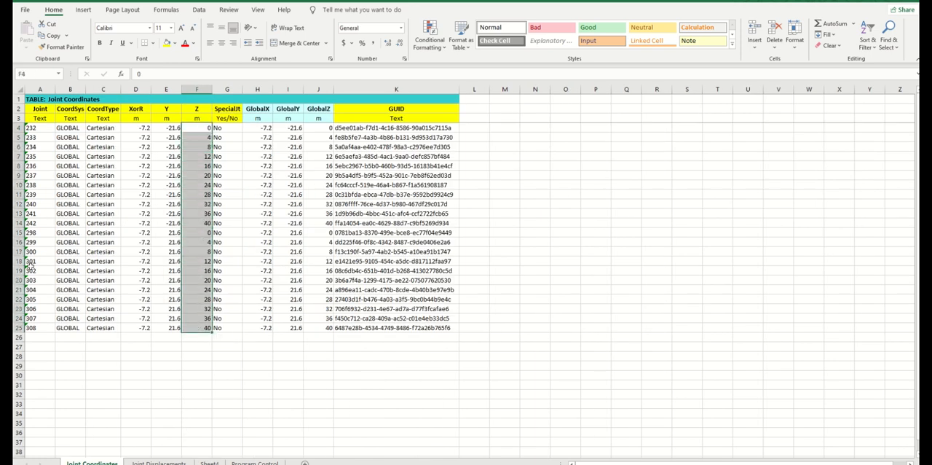
{"action": "left_click", "coordinate": [38, 128]}
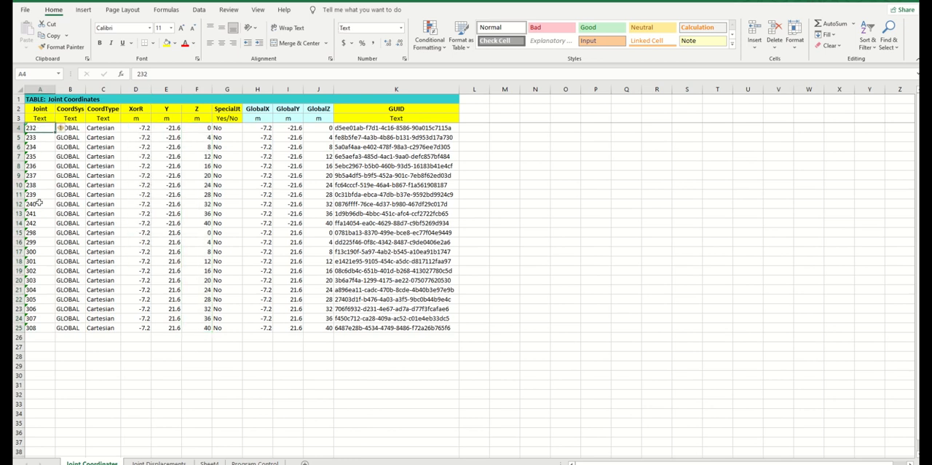
{"action": "left_click", "coordinate": [43, 328]}
{"action": "key", "text": "ctrl+Page_Down"}
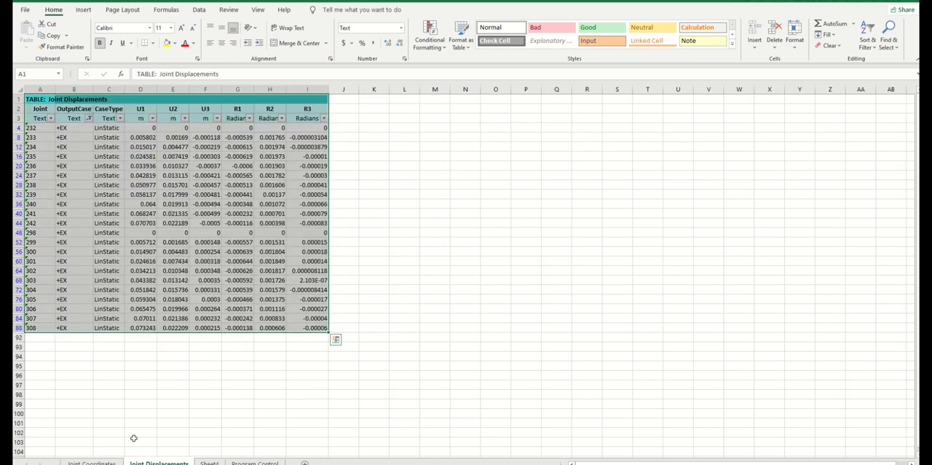
{"action": "key", "text": "ctrl+Page_Down"}
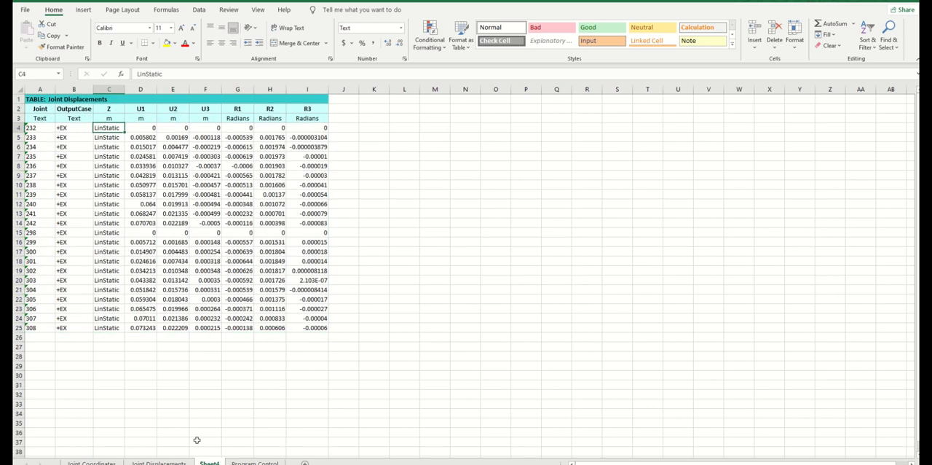
{"action": "left_click", "coordinate": [38, 128]}
{"action": "left_click", "coordinate": [35, 328]}
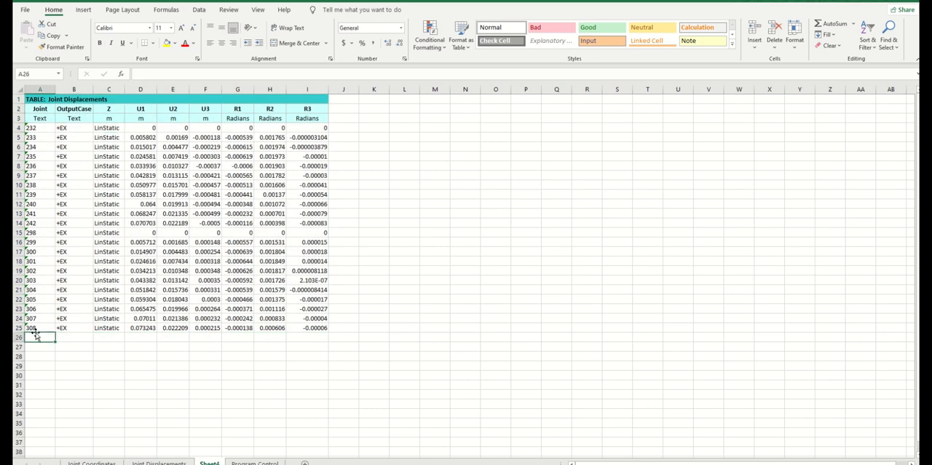
Copy the Z values in F4:F25 of the Joint Coordinates sheet into the Z column of Sheet4, starting at C4
{"action": "left_click", "coordinate": [92, 462]}
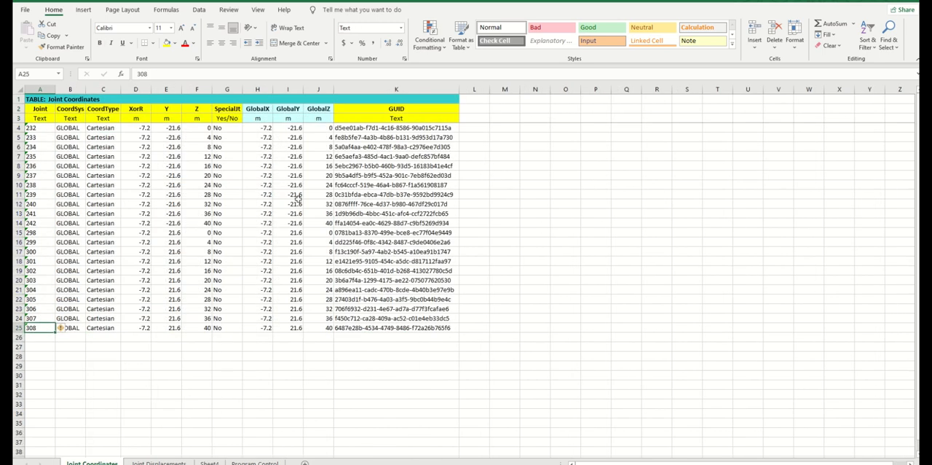
{"action": "left_click", "coordinate": [204, 128]}
{"action": "key", "text": "ctrl+shift+Down"}
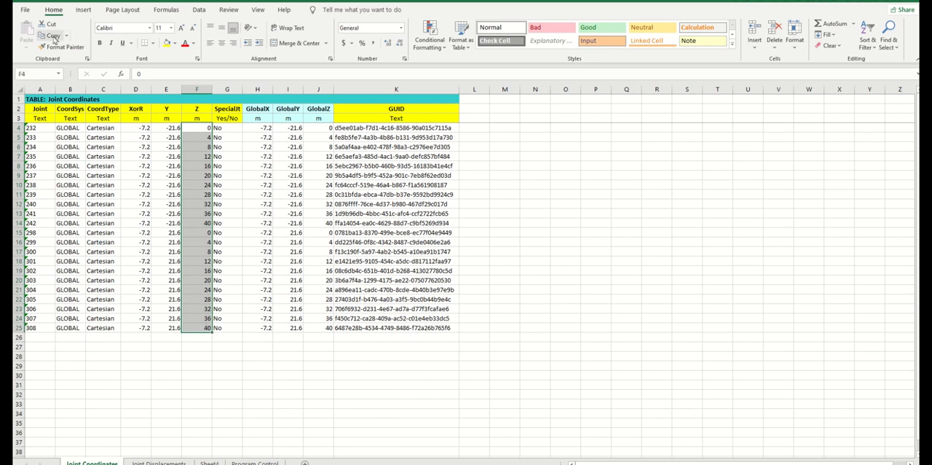
{"action": "key", "text": "ctrl+c"}
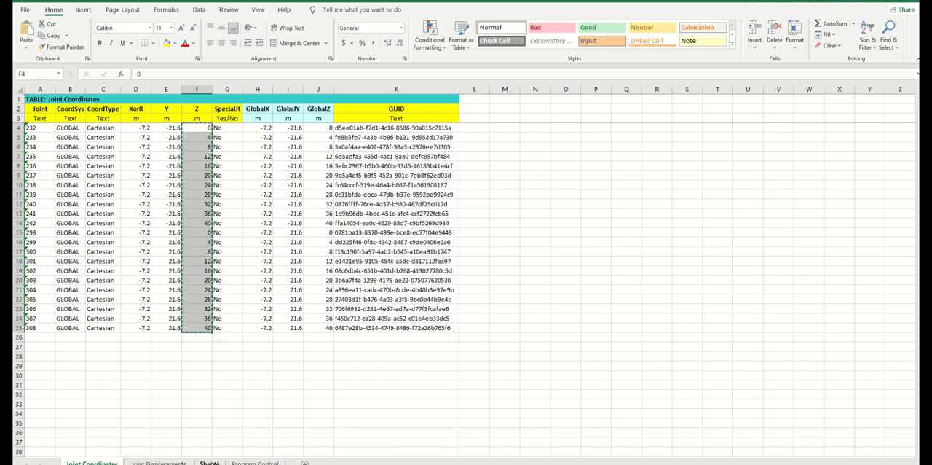
{"action": "left_click", "coordinate": [210, 462]}
{"action": "left_click", "coordinate": [108, 128]}
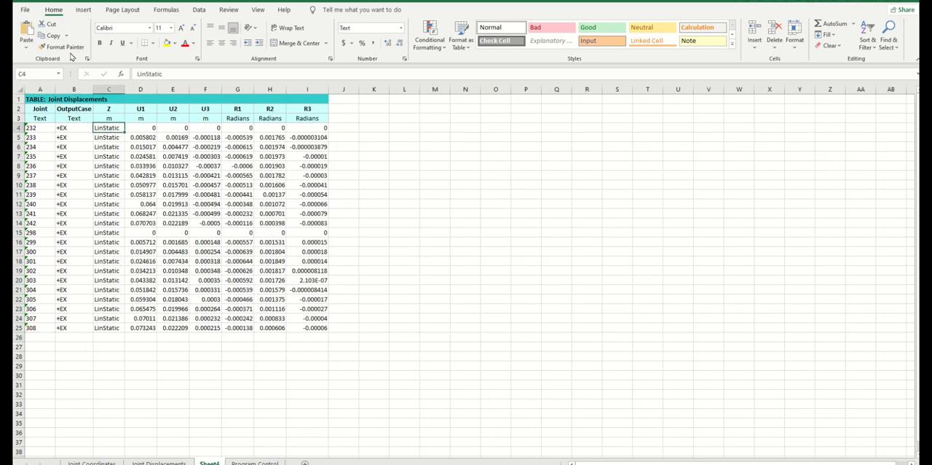
{"action": "left_click", "coordinate": [26, 40]}
{"action": "left_click", "coordinate": [465, 315]}
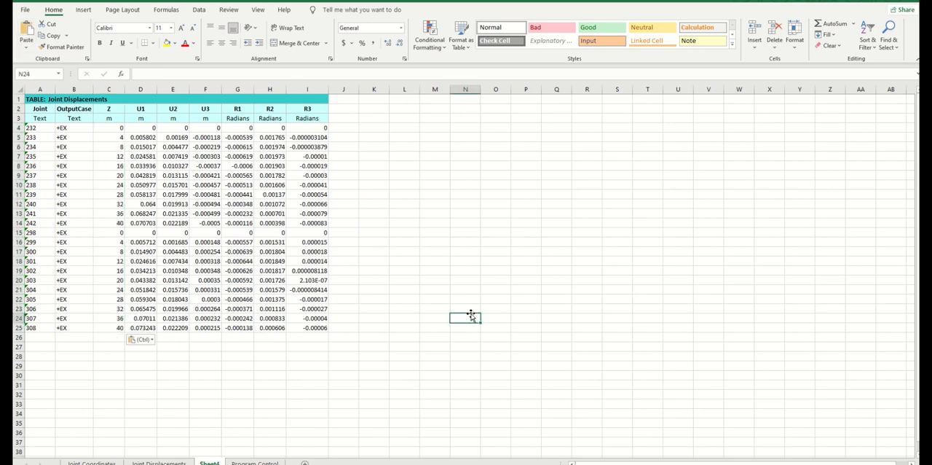
{"action": "left_click", "coordinate": [428, 313]}
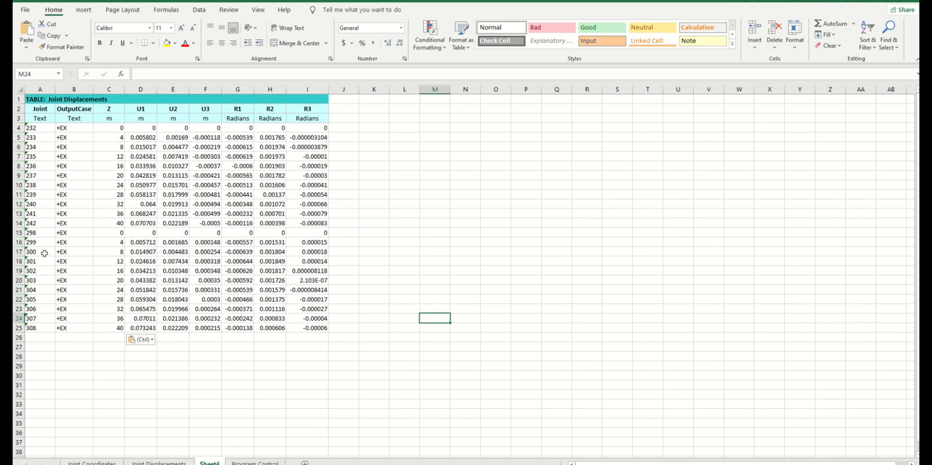
Move the rows for joints 298 to 308 beside the first joint group, starting at cell K4
{"action": "left_click_drag", "start_coordinate": [35, 233], "coordinate": [306, 320]}
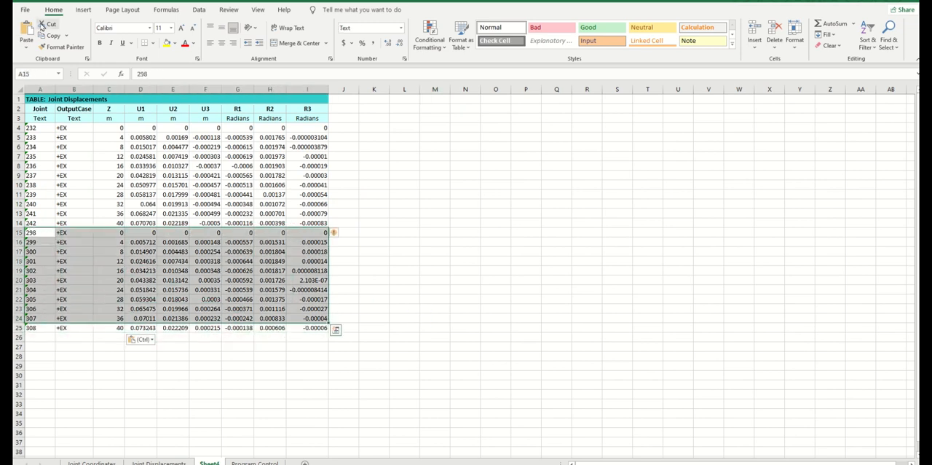
{"action": "left_click", "coordinate": [86, 364]}
{"action": "left_click_drag", "start_coordinate": [35, 232], "coordinate": [309, 328]}
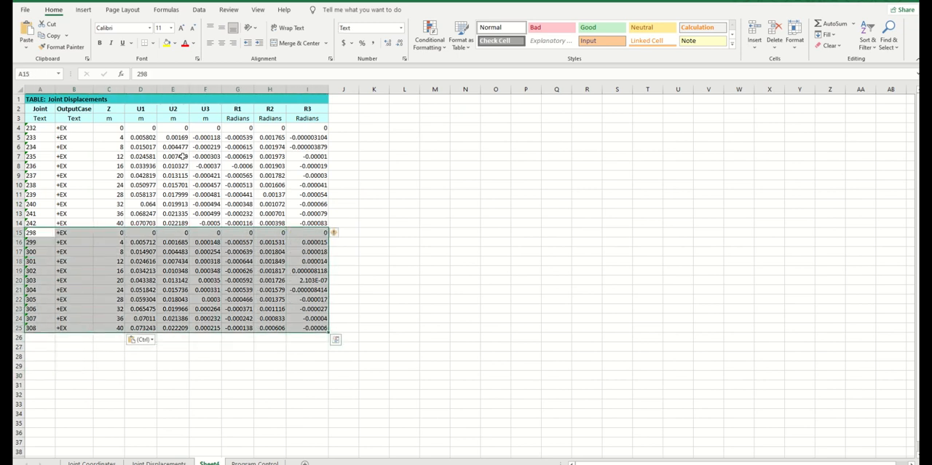
{"action": "left_click", "coordinate": [51, 25]}
{"action": "left_click", "coordinate": [367, 128]}
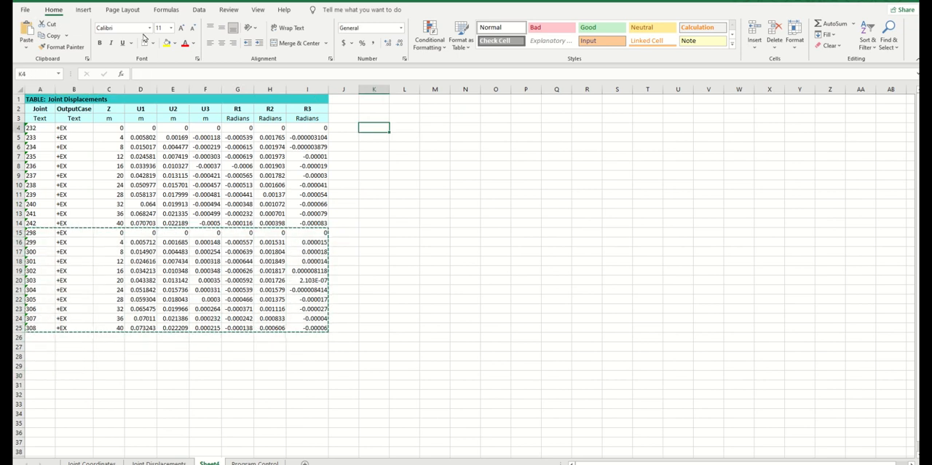
{"action": "left_click", "coordinate": [29, 24]}
{"action": "left_click_drag", "start_coordinate": [422, 335], "coordinate": [416, 330]}
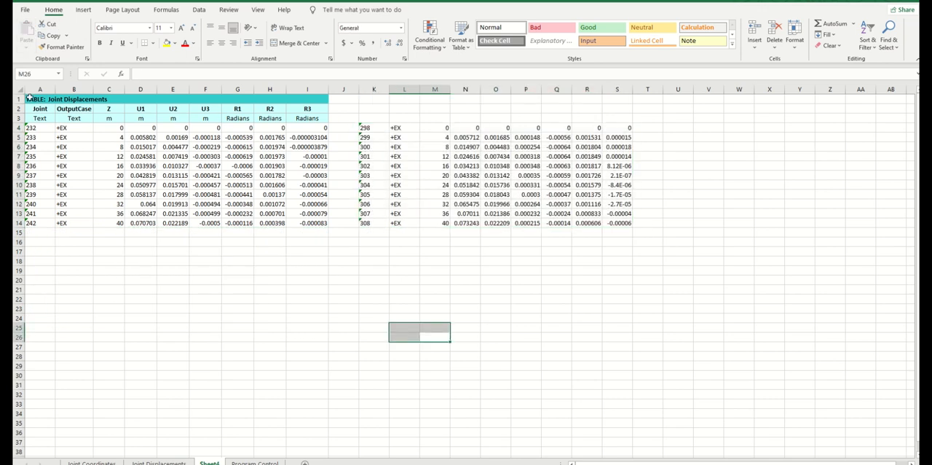
Copy the table title and header rows A1:I3 above the moved joint group, starting at cell K1
{"action": "left_click_drag", "start_coordinate": [29, 97], "coordinate": [313, 117]}
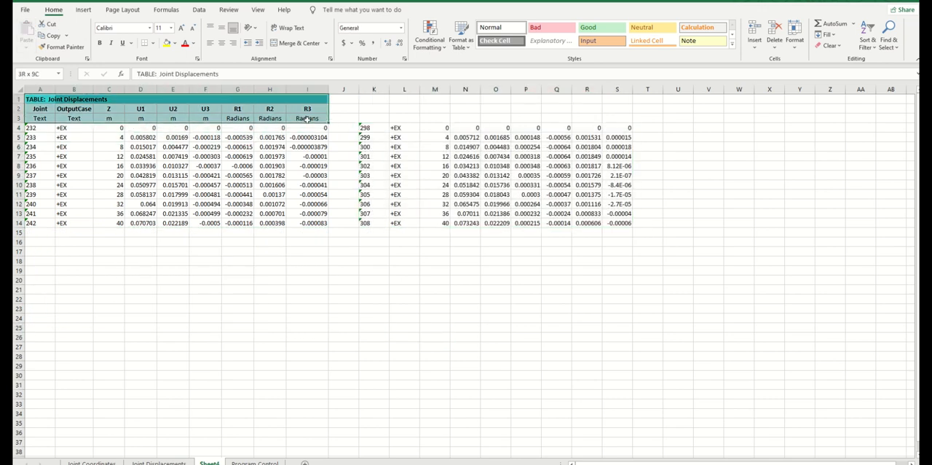
{"action": "left_click", "coordinate": [49, 35]}
{"action": "left_click", "coordinate": [374, 98]}
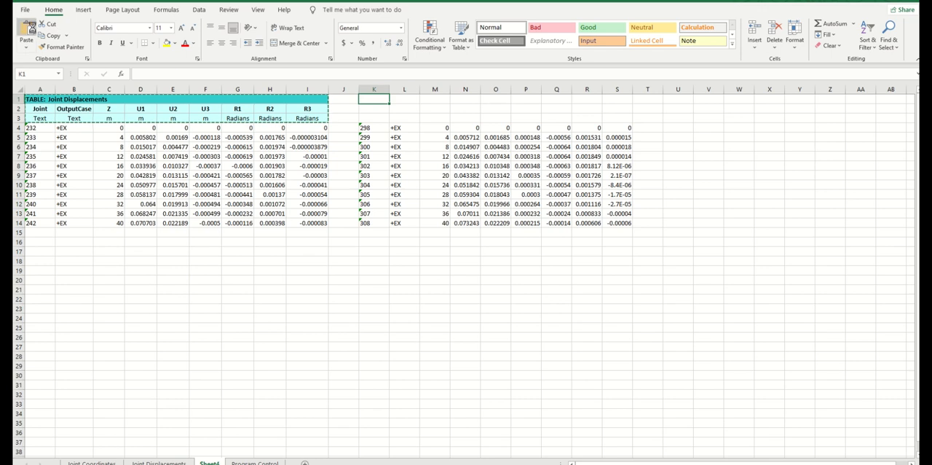
{"action": "left_click", "coordinate": [29, 25]}
{"action": "left_click", "coordinate": [182, 289]}
Add filters to the unit row 3 of both tables and sort the rows by Z from largest to smallest
{"action": "left_click", "coordinate": [18, 118]}
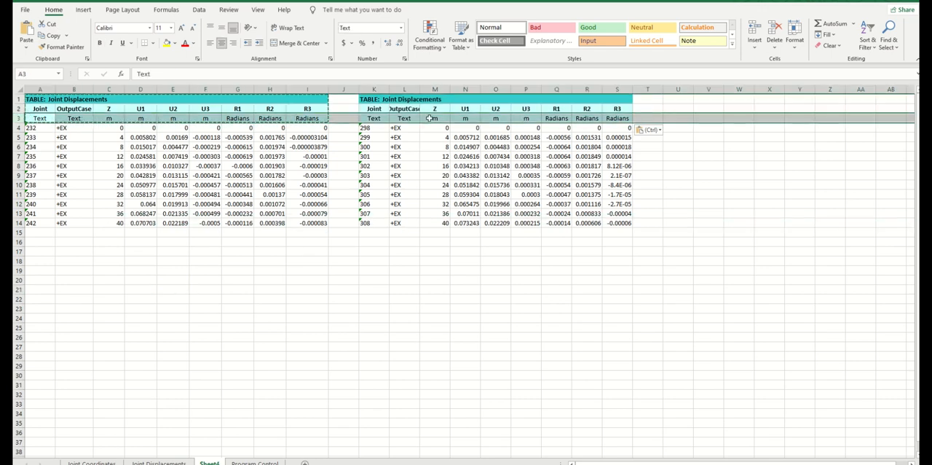
{"action": "left_click", "coordinate": [868, 43]}
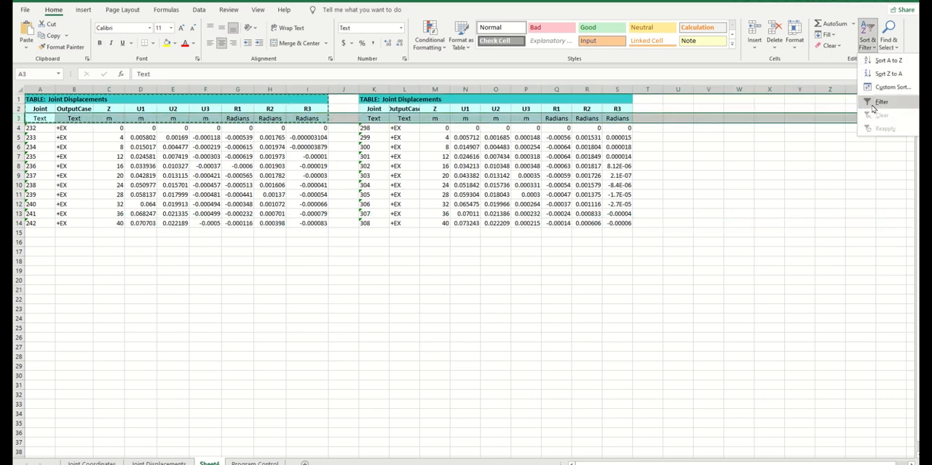
{"action": "left_click", "coordinate": [874, 107]}
{"action": "left_click", "coordinate": [785, 239]}
{"action": "left_click_drag", "start_coordinate": [310, 239], "coordinate": [33, 240]}
{"action": "left_click_drag", "start_coordinate": [460, 244], "coordinate": [373, 243]}
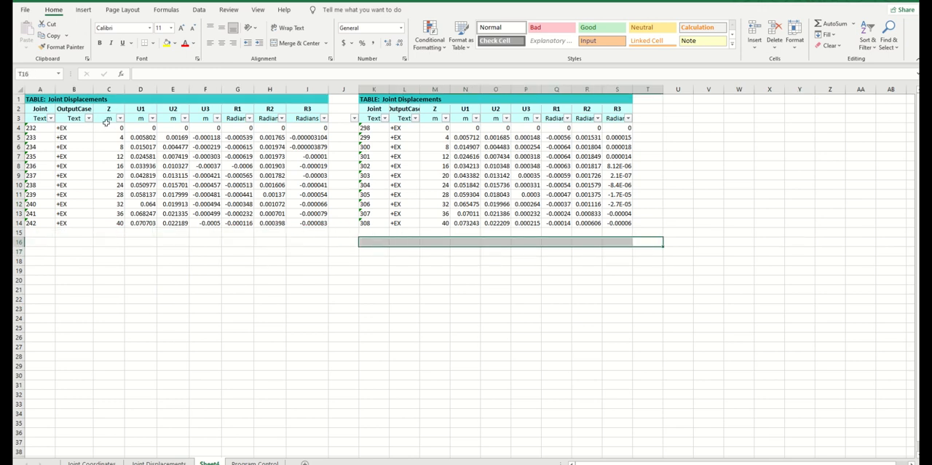
{"action": "left_click", "coordinate": [120, 118]}
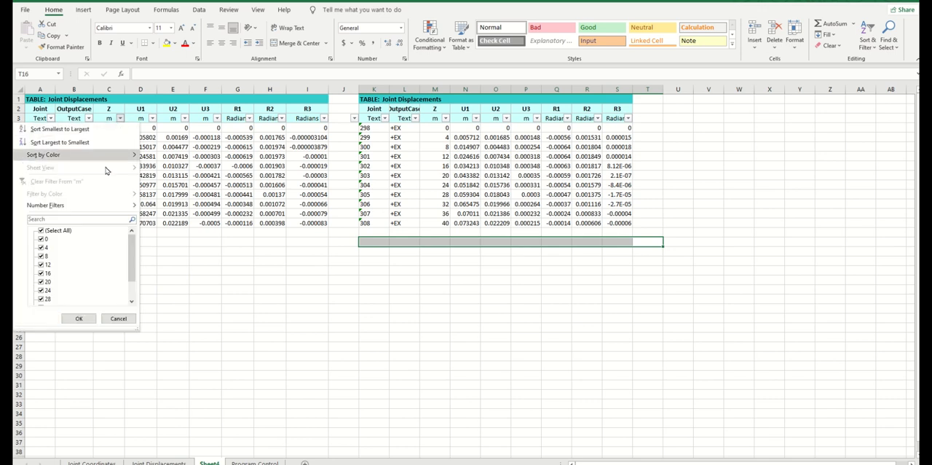
{"action": "left_click", "coordinate": [52, 143]}
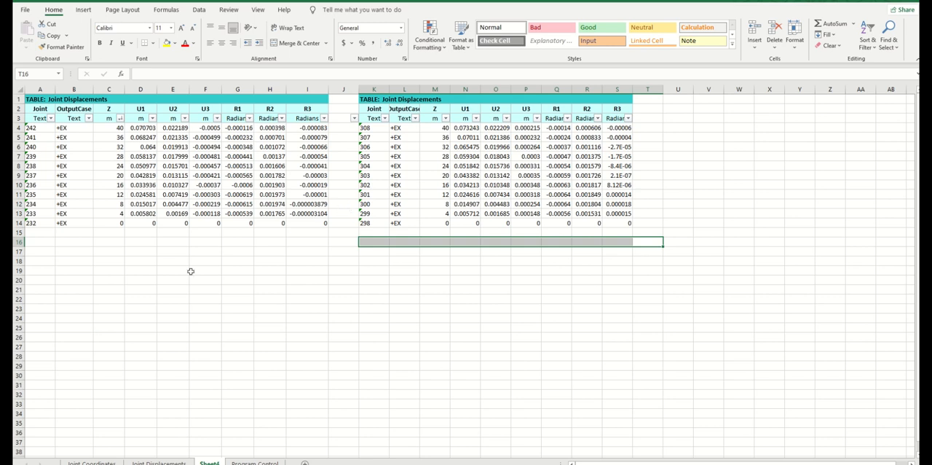
{"action": "left_click", "coordinate": [256, 292]}
{"action": "left_click", "coordinate": [165, 307]}
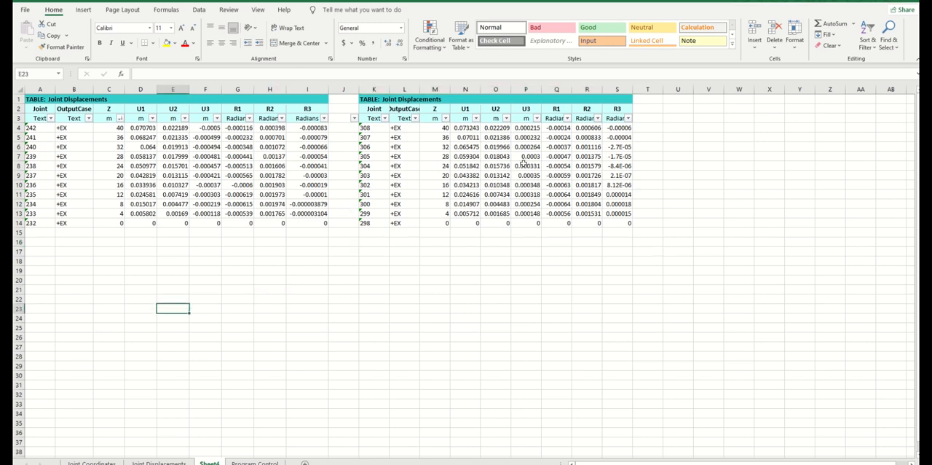
{"action": "left_click", "coordinate": [334, 281]}
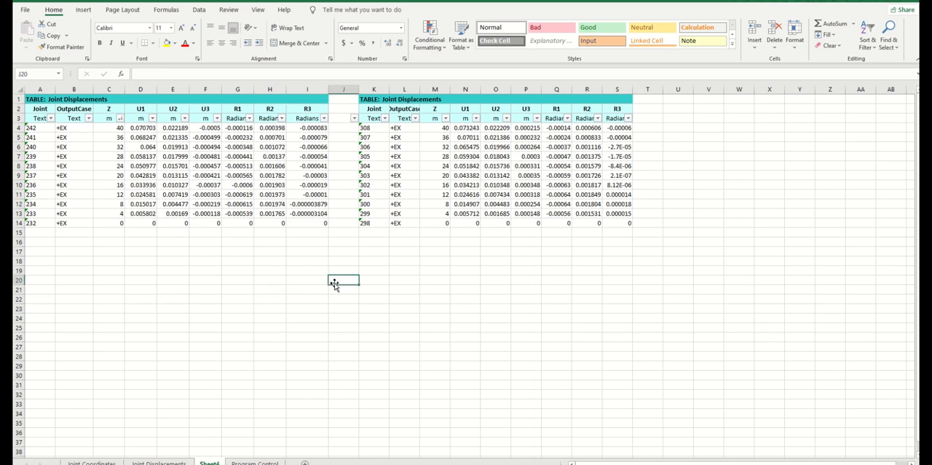
{"action": "left_click", "coordinate": [175, 260]}
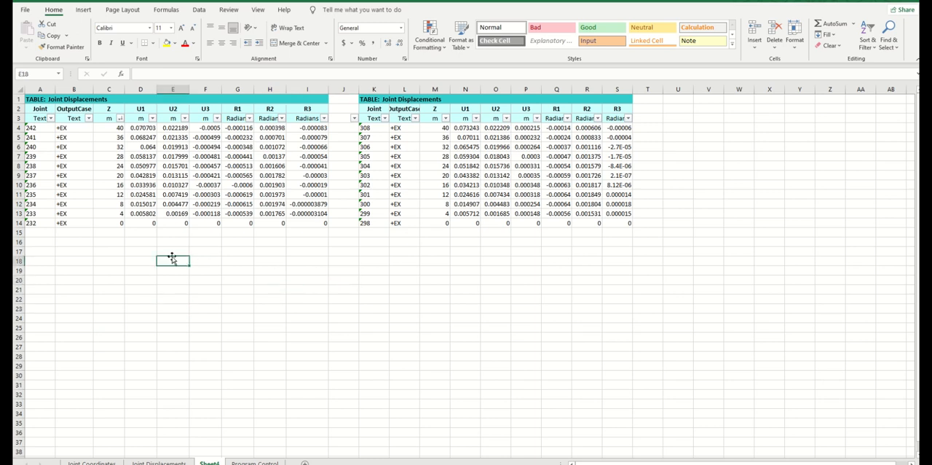
{"action": "left_click", "coordinate": [67, 129]}
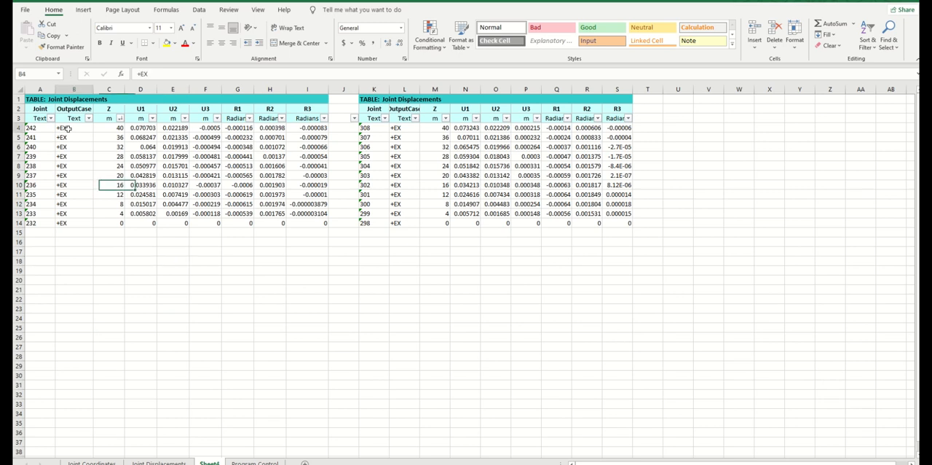
{"action": "left_click", "coordinate": [150, 130]}
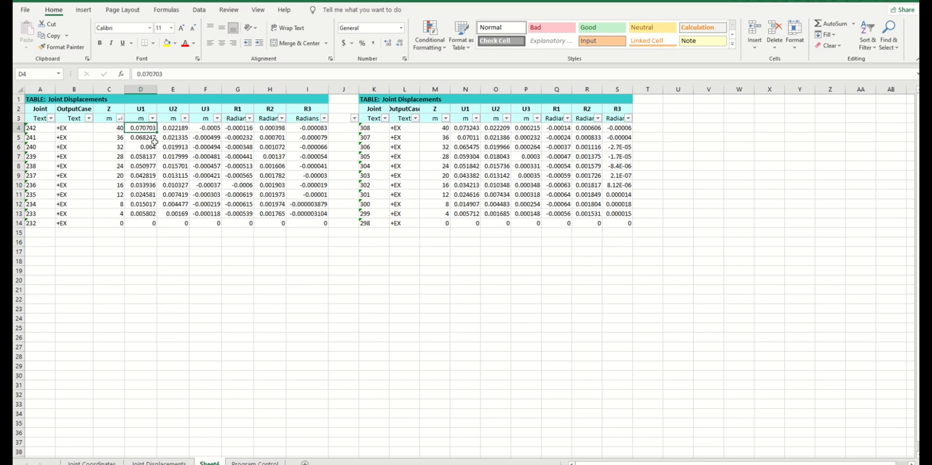
{"action": "left_click", "coordinate": [204, 365]}
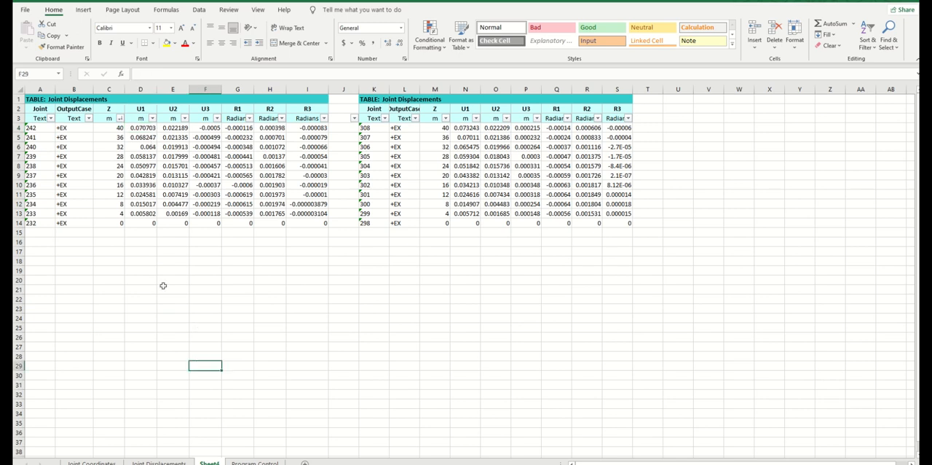
Copy the U1 displacements of joints 242 to 232 into the EX+ table's δA column at B71 in the ketidak beraturan workbook
{"action": "left_click_drag", "start_coordinate": [130, 129], "coordinate": [146, 223]}
{"action": "left_click", "coordinate": [50, 34]}
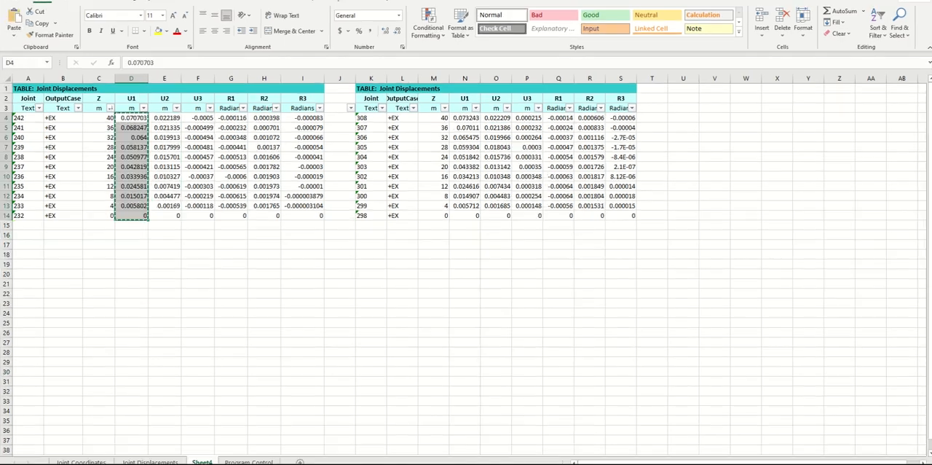
{"action": "mouse_move", "coordinate": [321, 463]}
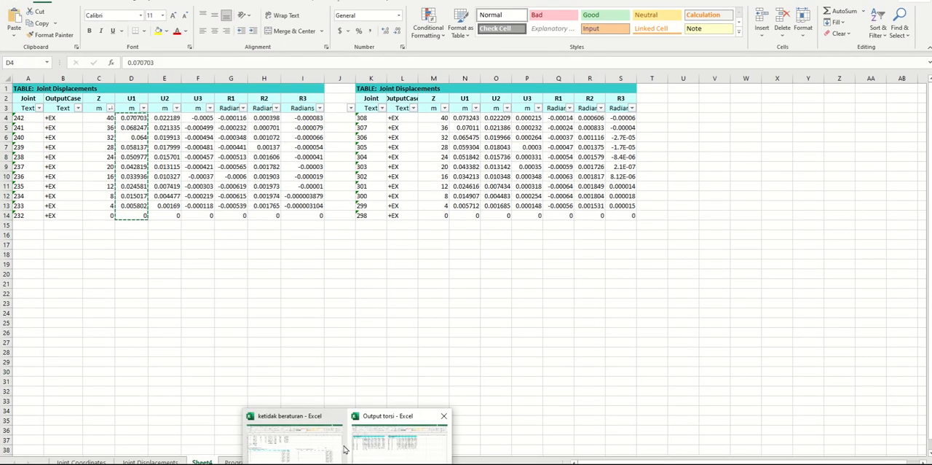
{"action": "left_click", "coordinate": [322, 445]}
{"action": "left_click", "coordinate": [244, 272]}
{"action": "left_click", "coordinate": [86, 235]}
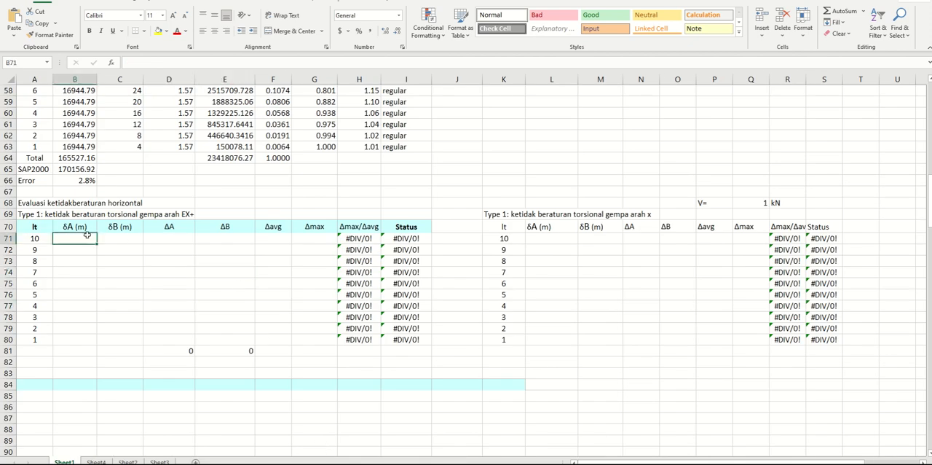
{"action": "left_click", "coordinate": [13, 22]}
{"action": "left_click", "coordinate": [164, 300]}
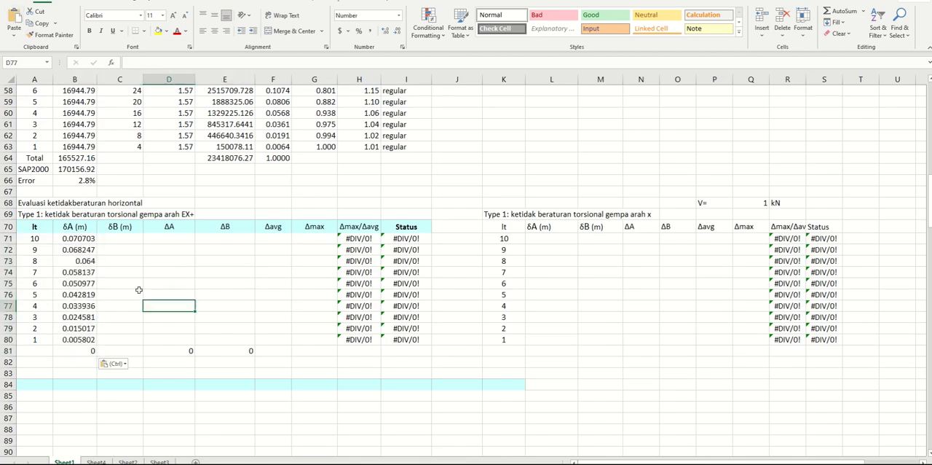
Check the locations of δA and δB on the Horizontal Irregularity slide in PowerPoint and return to the Output torsi workbook in Excel
{"action": "mouse_move", "coordinate": [322, 464]}
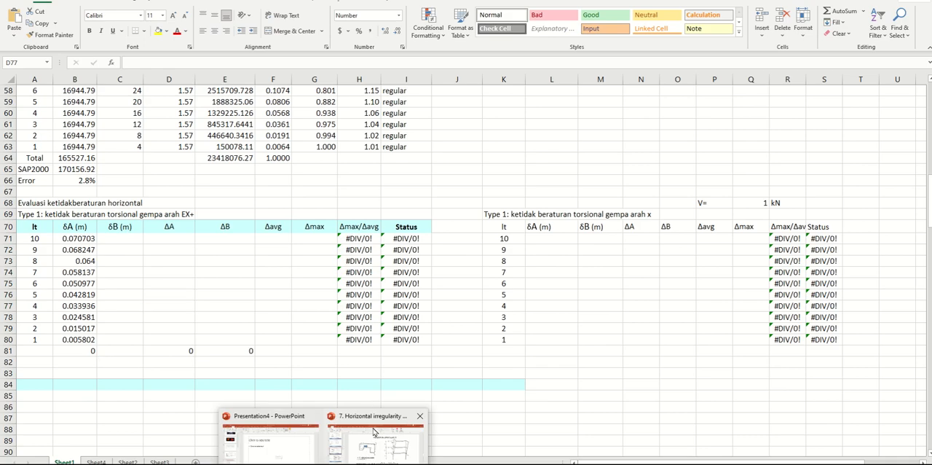
{"action": "left_click", "coordinate": [394, 441]}
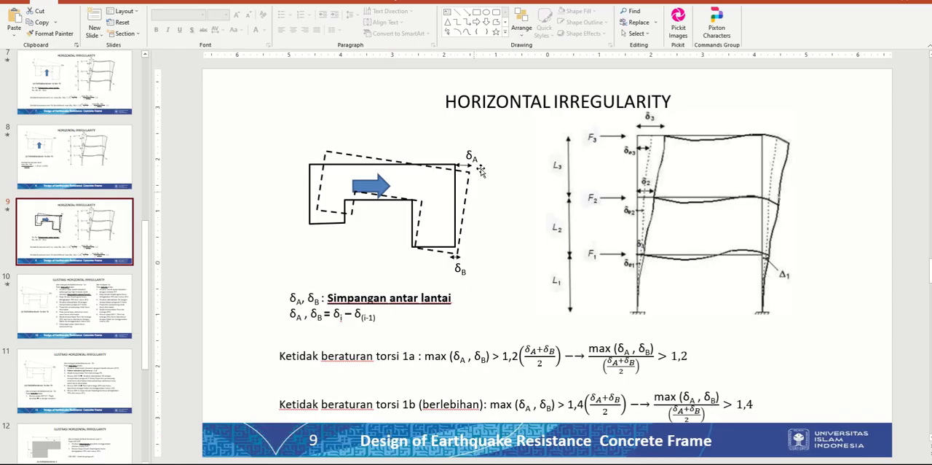
{"action": "mouse_move", "coordinate": [345, 463]}
{"action": "left_click", "coordinate": [404, 452]}
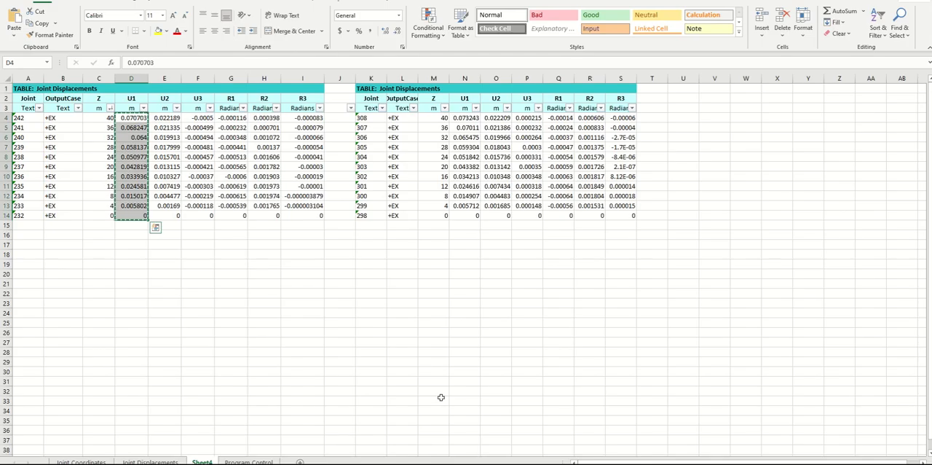
Copy the U1 displacements of joints 308 to 298 into the EX+ table's δB column at C71 in the ketidak beraturan workbook
{"action": "left_click", "coordinate": [258, 290]}
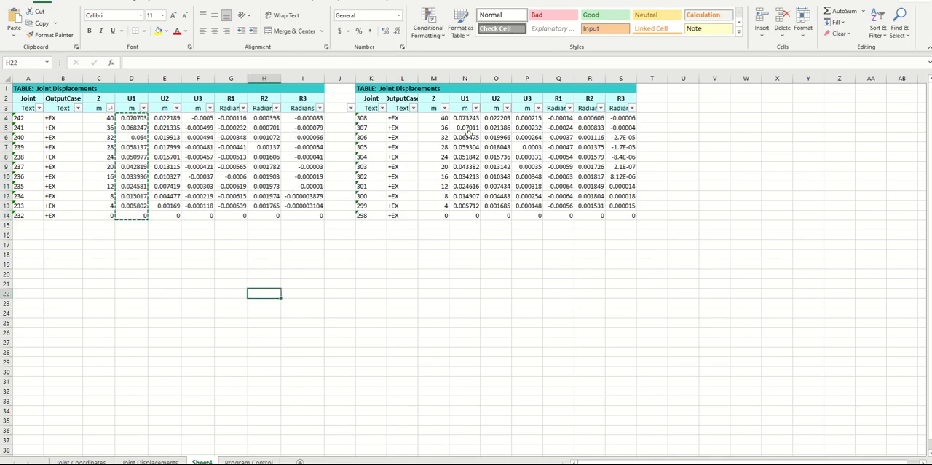
{"action": "left_click_drag", "start_coordinate": [466, 118], "coordinate": [473, 218]}
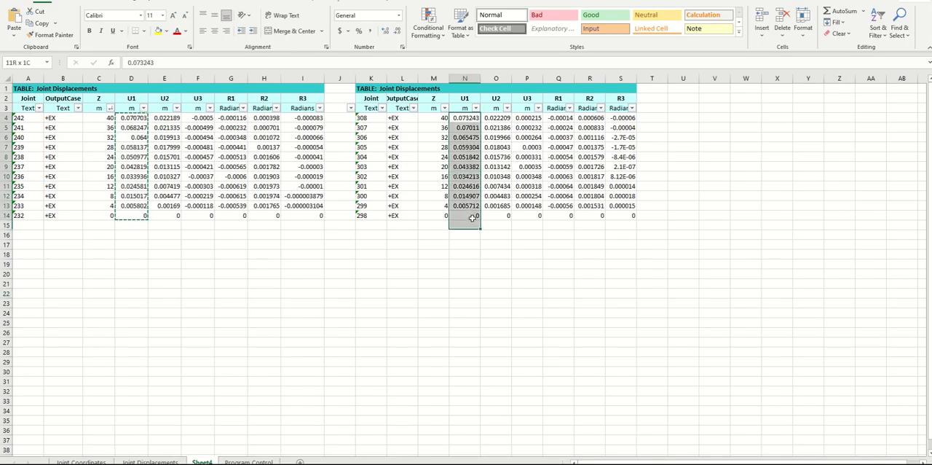
{"action": "left_click", "coordinate": [38, 23]}
{"action": "mouse_move", "coordinate": [345, 463]}
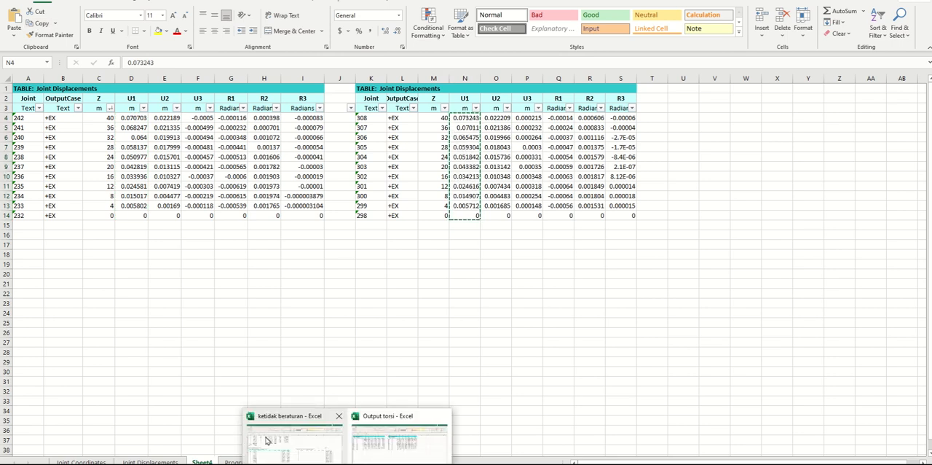
{"action": "left_click", "coordinate": [267, 432]}
{"action": "left_click", "coordinate": [128, 237]}
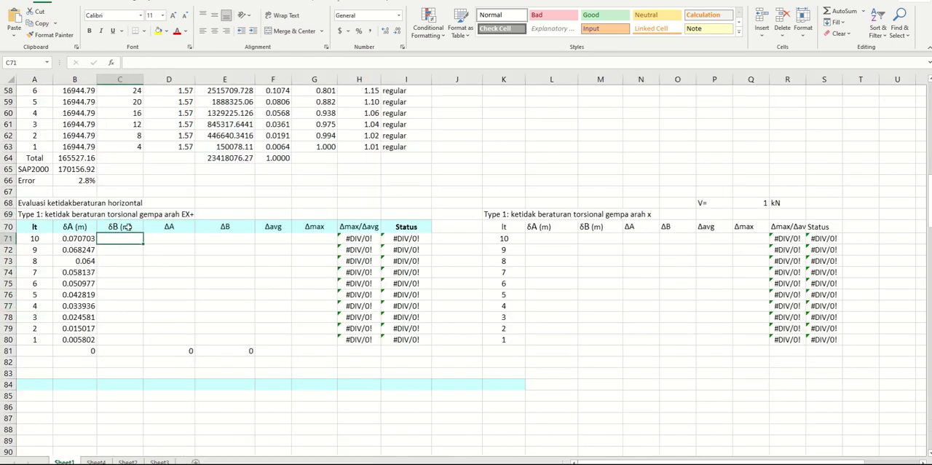
{"action": "left_click", "coordinate": [18, 14]}
{"action": "left_click", "coordinate": [219, 363]}
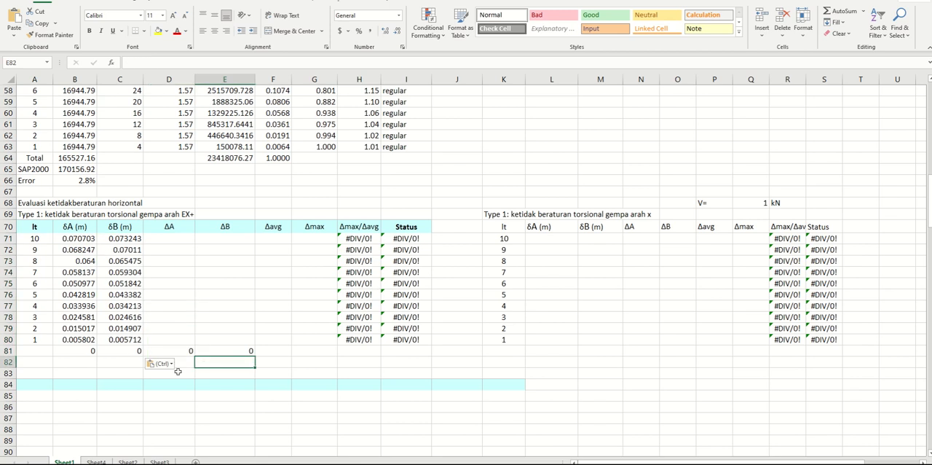
Enter the formula =B71-B72 for ΔA in cell D71 of the EX+ table
{"action": "left_click_drag", "start_coordinate": [78, 237], "coordinate": [122, 340]}
{"action": "left_click", "coordinate": [169, 238]}
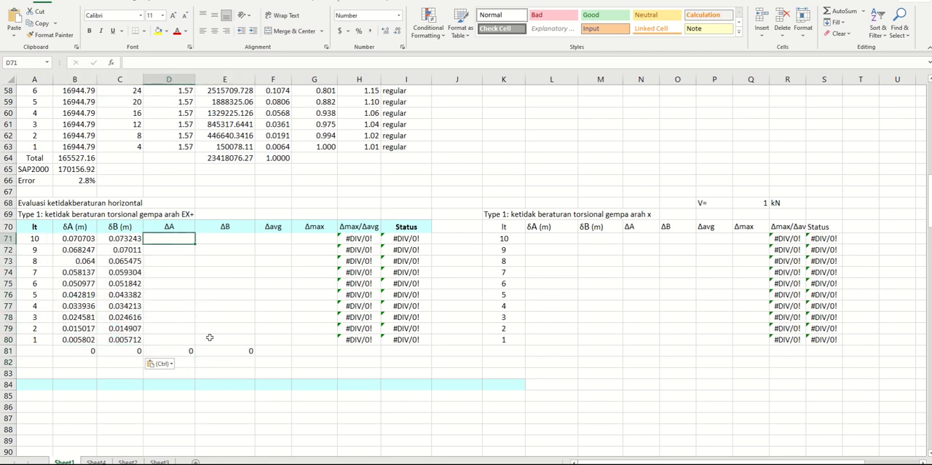
{"action": "type", "text": "="}
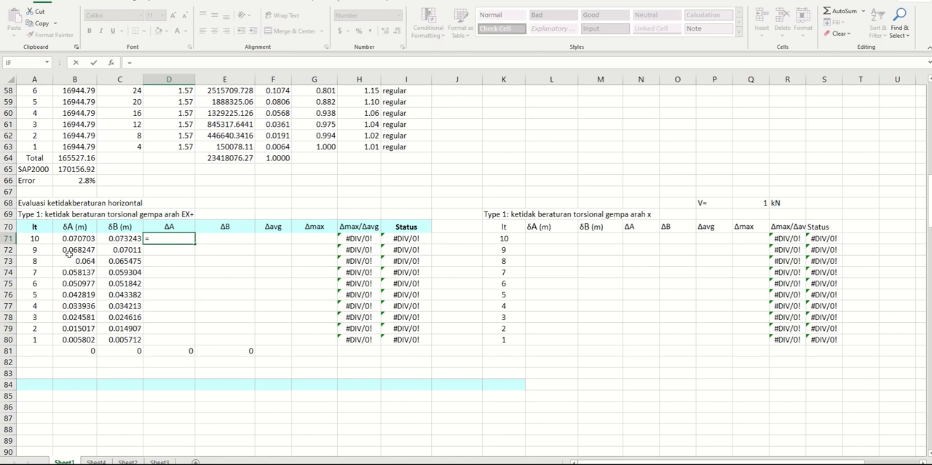
{"action": "left_click", "coordinate": [77, 238]}
{"action": "type", "text": "-"}
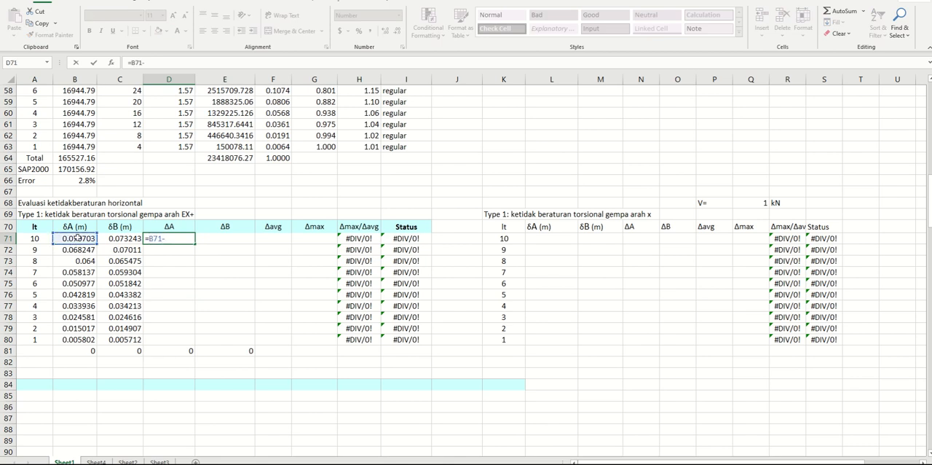
{"action": "left_click", "coordinate": [77, 249]}
{"action": "key", "text": "Return"}
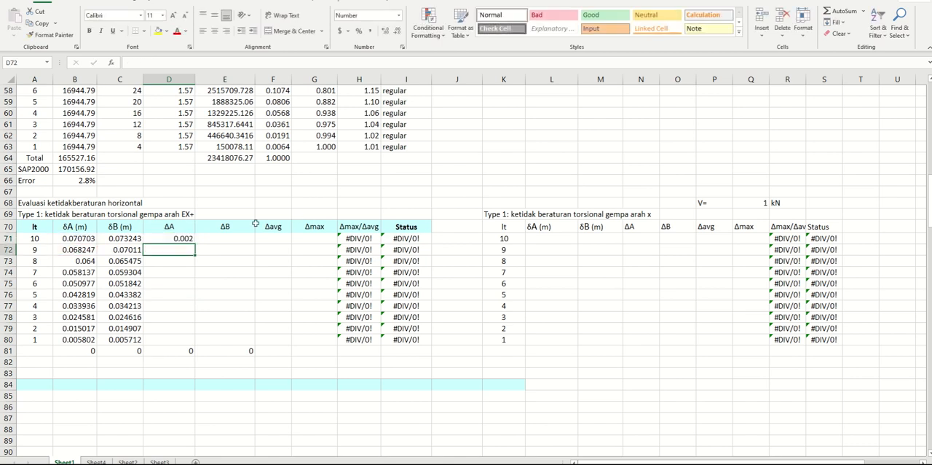
{"action": "left_click", "coordinate": [235, 237]}
{"action": "left_click", "coordinate": [178, 243]}
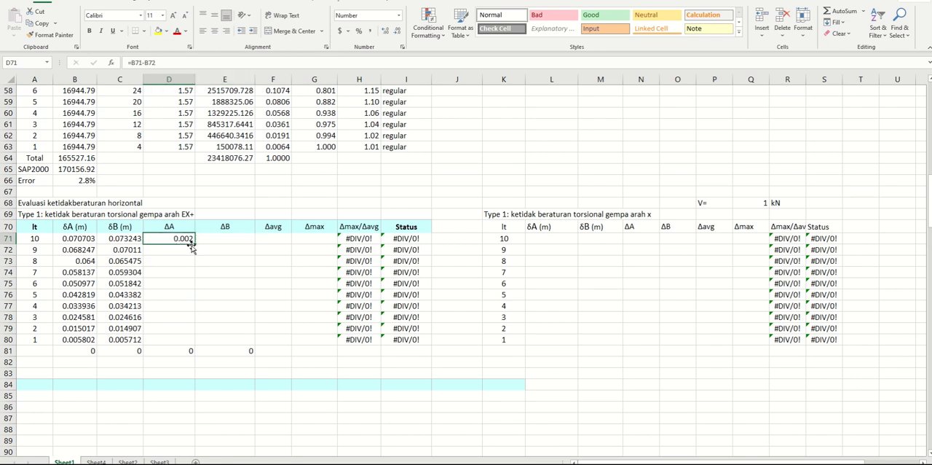
{"action": "left_click_drag", "start_coordinate": [195, 250], "coordinate": [247, 250]}
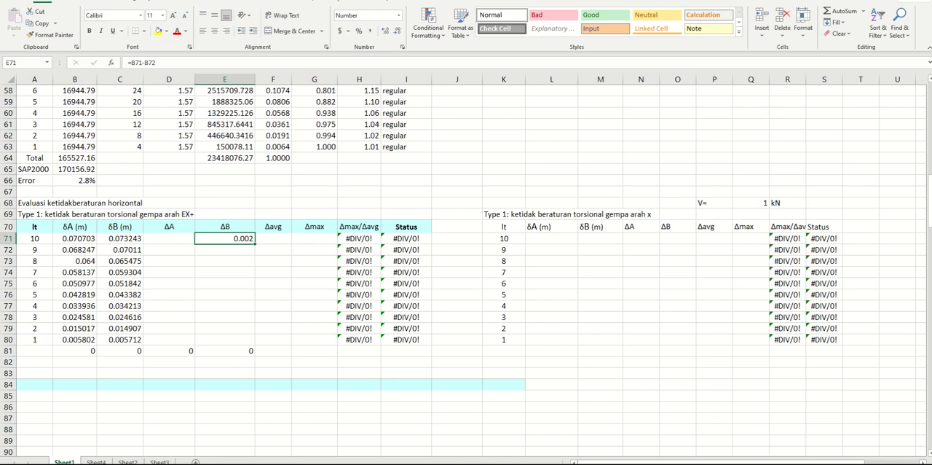
{"action": "key", "text": "ctrl+z"}
Fill the D71 formula across the ΔA and ΔB columns down to row 80 and check the references in E71
{"action": "left_click_drag", "start_coordinate": [195, 245], "coordinate": [255, 344]}
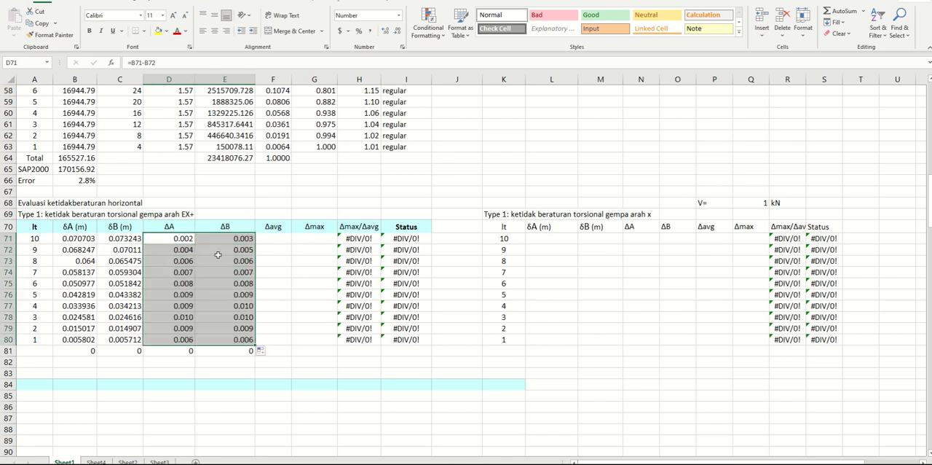
{"action": "left_click", "coordinate": [222, 241]}
{"action": "left_click", "coordinate": [173, 62]}
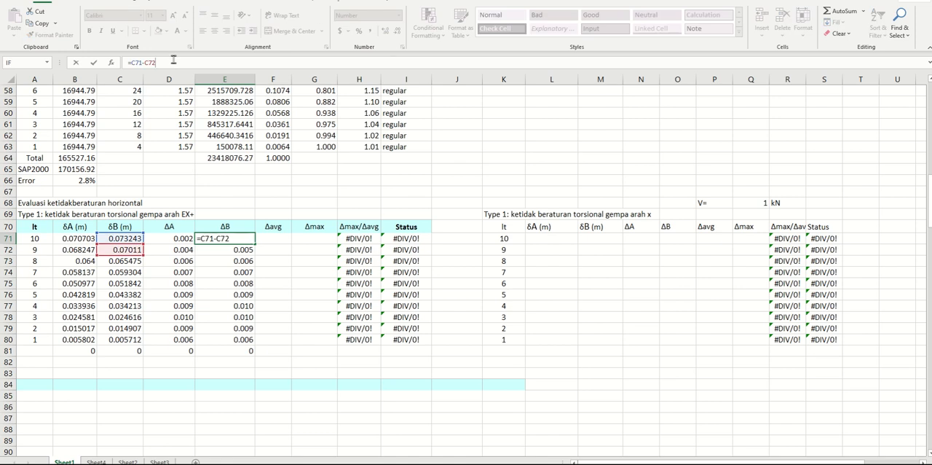
{"action": "key", "text": "Return"}
Enter the formula =AVERAGE(D71:E71) for Δavg in cell F71
{"action": "left_click", "coordinate": [275, 238]}
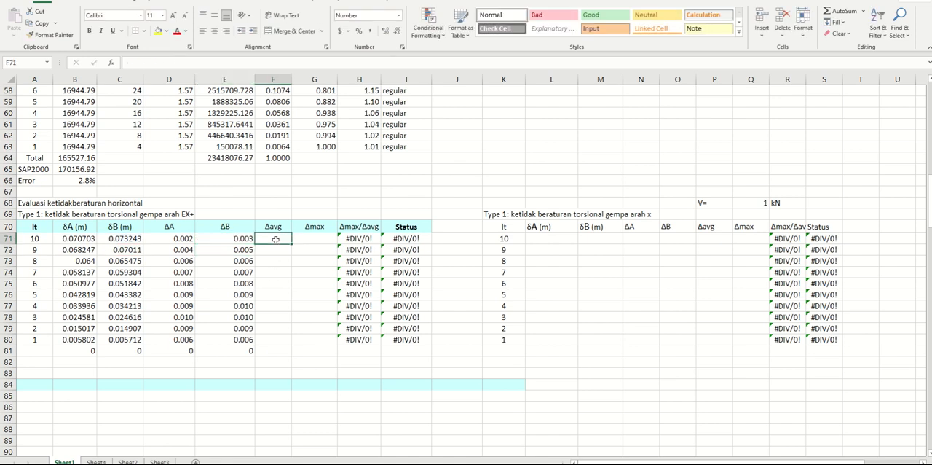
{"action": "type", "text": "=av"}
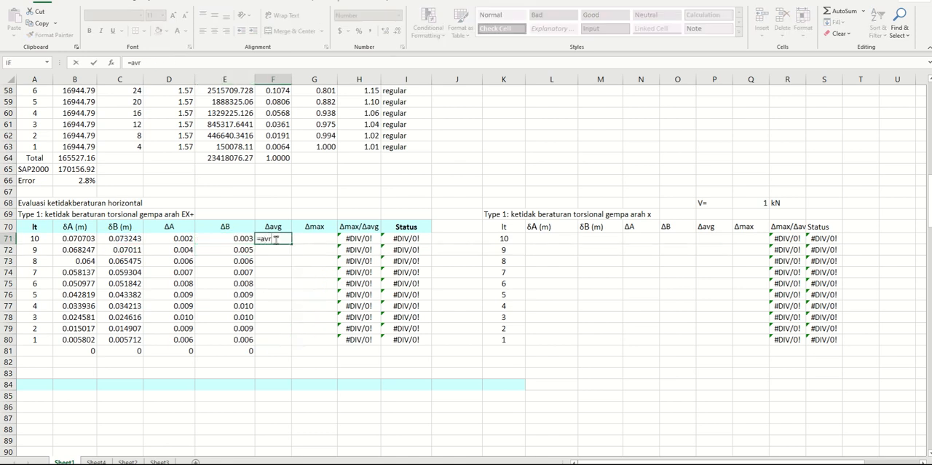
{"action": "type", "text": "er"}
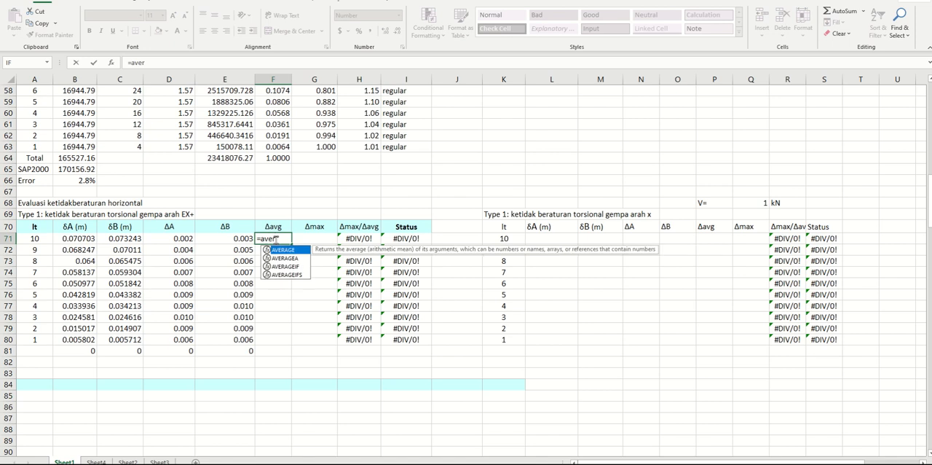
{"action": "double_click", "coordinate": [283, 250]}
{"action": "left_click_drag", "start_coordinate": [178, 239], "coordinate": [210, 239]}
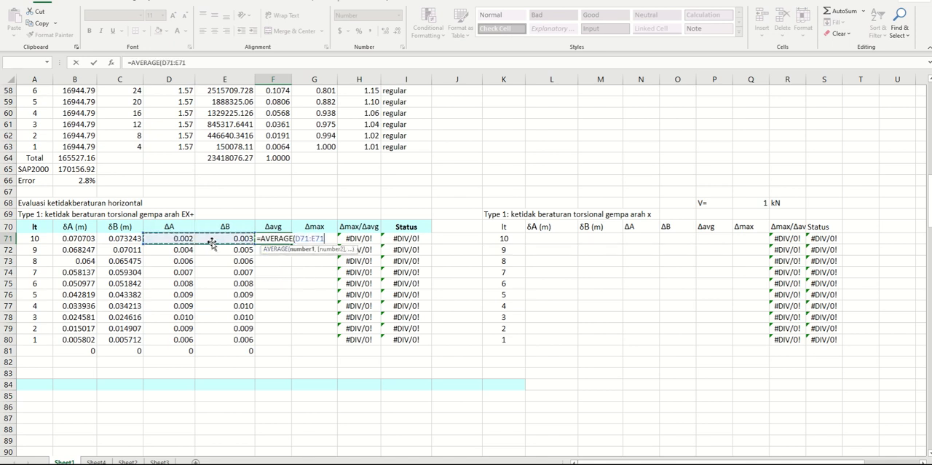
{"action": "key", "text": "Return"}
Fill the Δavg formula from F71 down to F81
{"action": "left_click", "coordinate": [279, 240]}
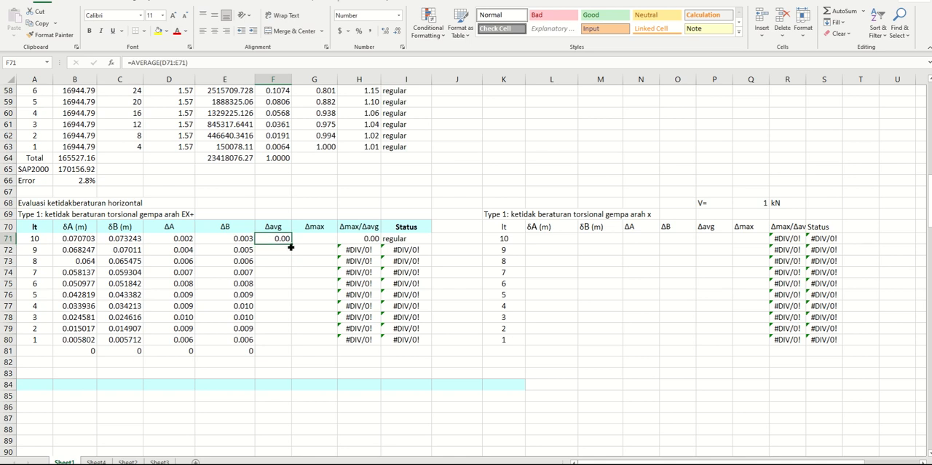
{"action": "left_click_drag", "start_coordinate": [292, 248], "coordinate": [292, 354]}
{"action": "left_click", "coordinate": [308, 326]}
{"action": "left_click", "coordinate": [279, 353]}
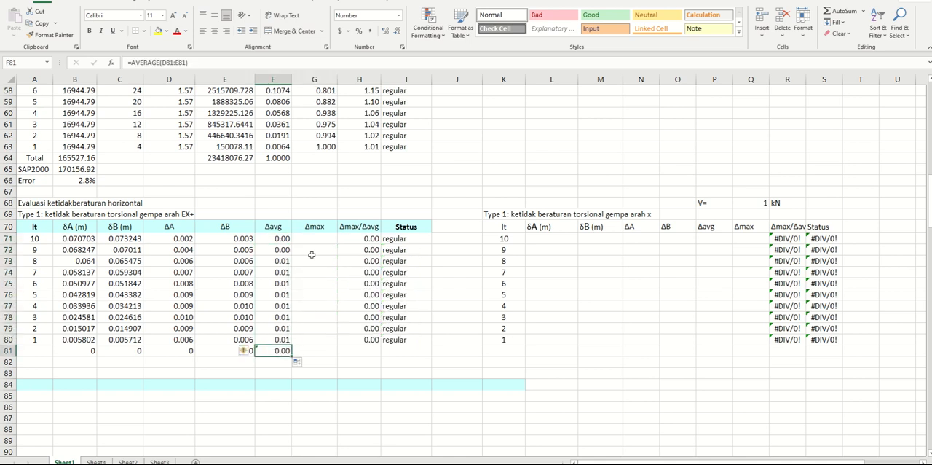
Enter =MAX(D71:E71) for Δmax in G71 and fill it down to row 81
{"action": "left_click", "coordinate": [319, 241]}
{"action": "type", "text": "=ma"}
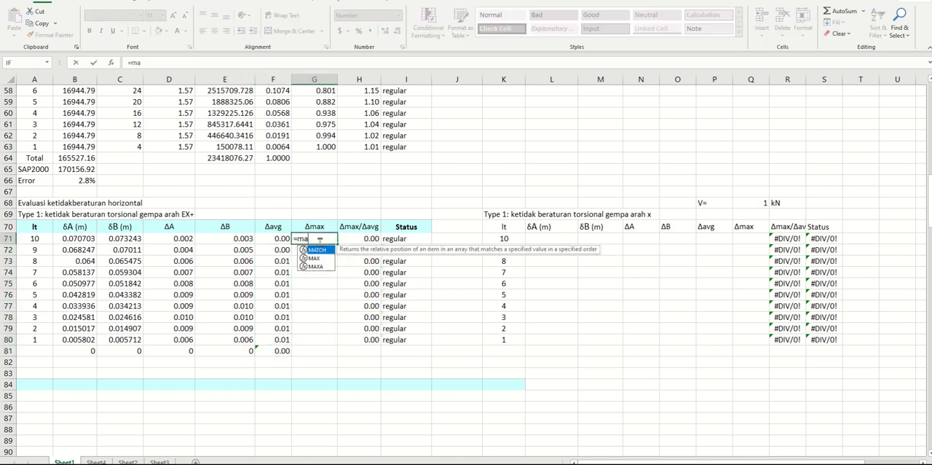
{"action": "type", "text": "x("}
{"action": "left_click_drag", "start_coordinate": [191, 238], "coordinate": [244, 238]}
{"action": "key", "text": "Return"}
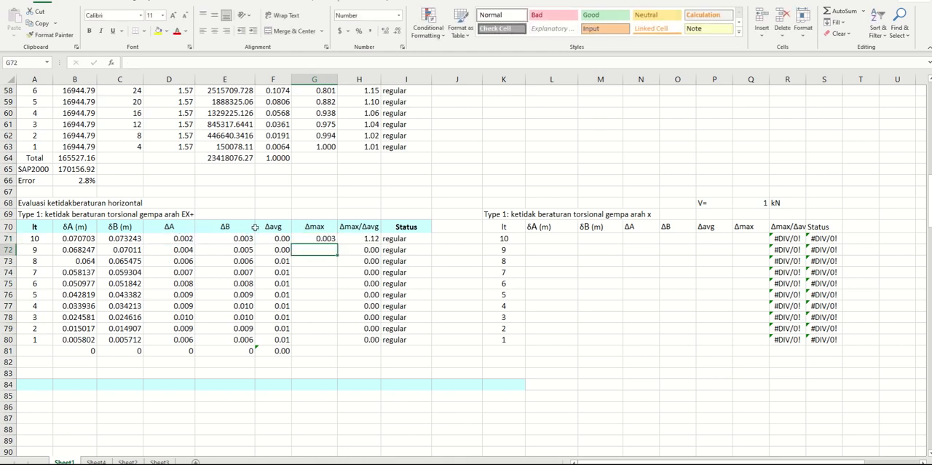
{"action": "left_click", "coordinate": [320, 238]}
{"action": "double_click", "coordinate": [337, 244]}
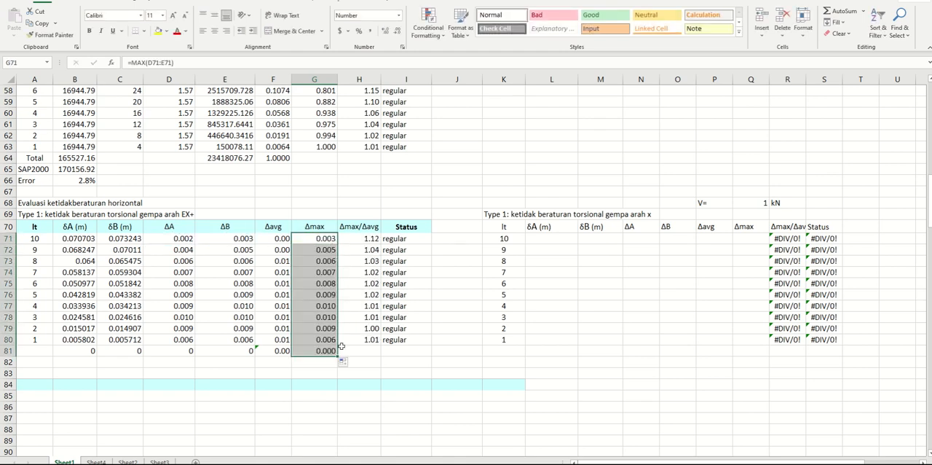
Clear the contents of B81:G81 below the EX+ table
{"action": "left_click_drag", "start_coordinate": [92, 350], "coordinate": [335, 350]}
{"action": "key", "text": "Delete"}
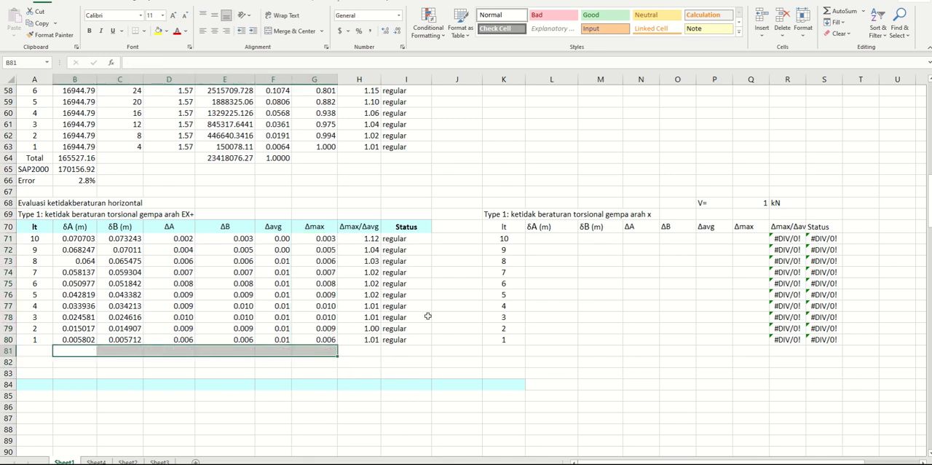
{"action": "left_click", "coordinate": [451, 316]}
{"action": "left_click", "coordinate": [395, 230]}
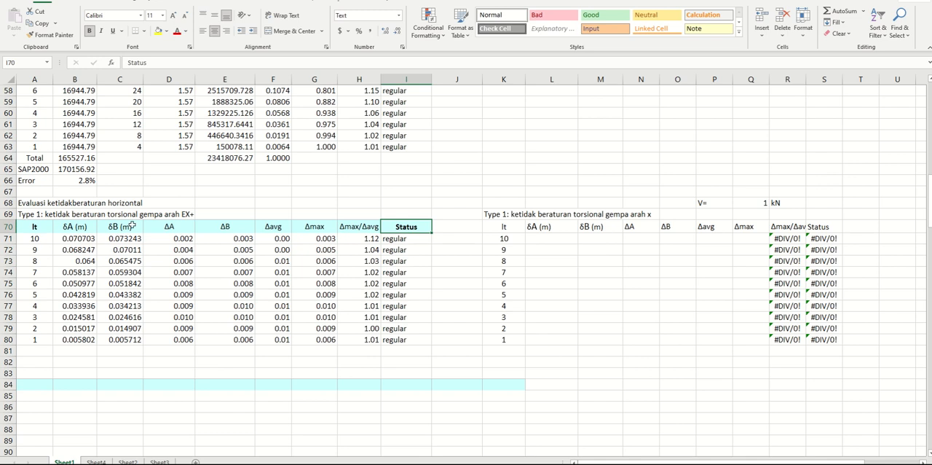
{"action": "left_click", "coordinate": [316, 380]}
{"action": "left_click", "coordinate": [419, 386]}
{"action": "left_click", "coordinate": [558, 270]}
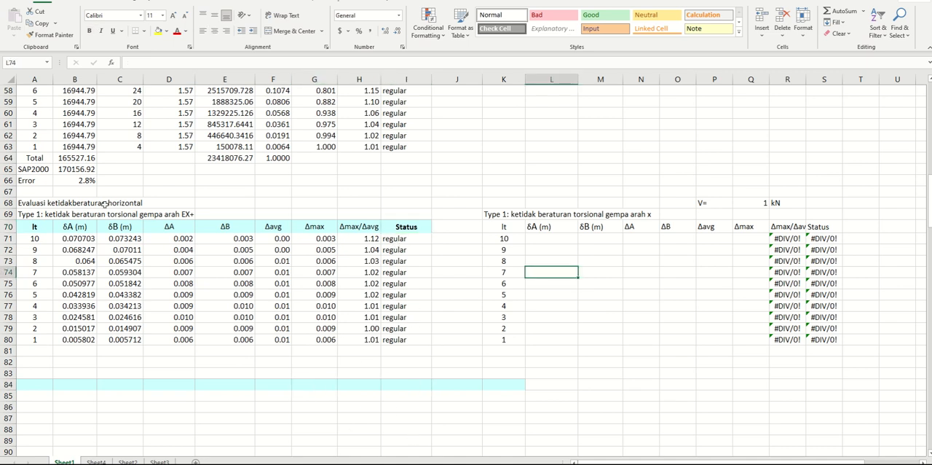
Copy the EX+ table title from A69 to K69 above the second torsional irregularity table
{"action": "left_click", "coordinate": [25, 215]}
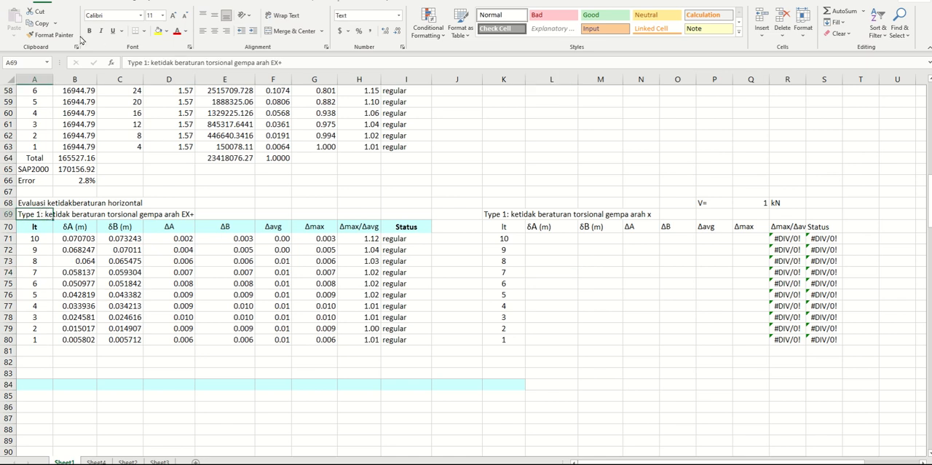
{"action": "left_click", "coordinate": [40, 23]}
{"action": "left_click", "coordinate": [502, 214]}
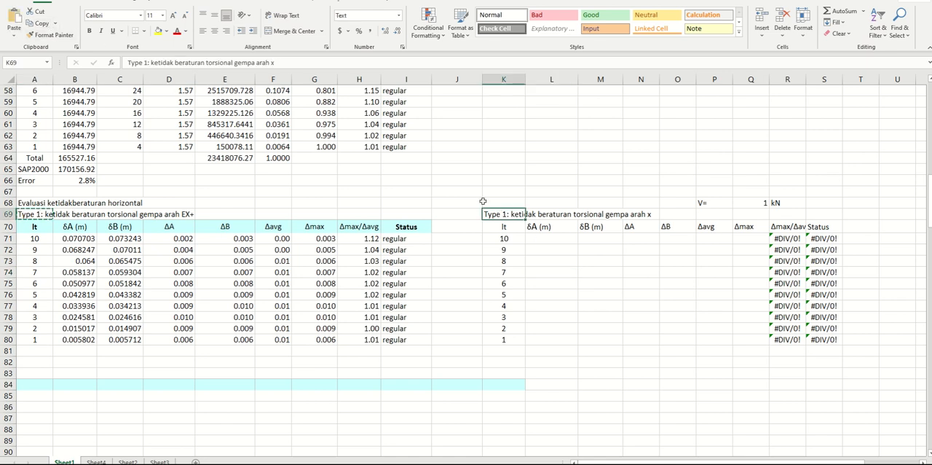
{"action": "left_click", "coordinate": [14, 22]}
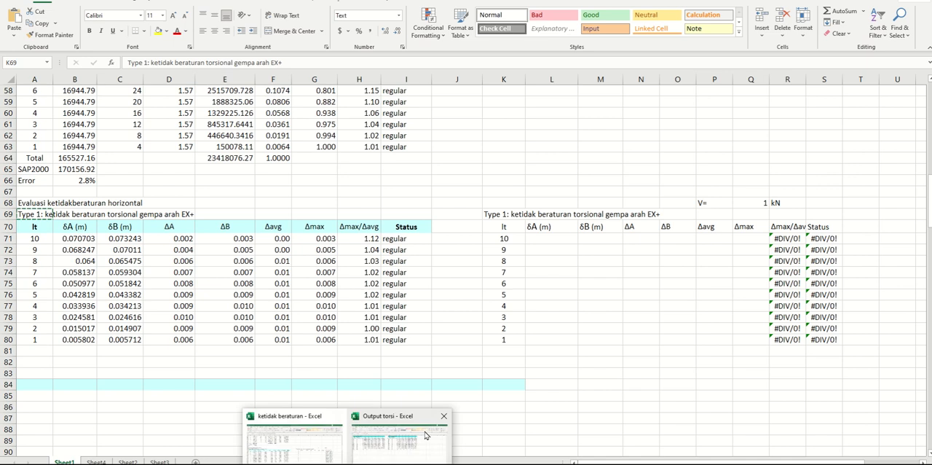
Switch to the Output torsi workbook and filter the Joint Displacements OutputCase column to show only +Ex-
{"action": "left_click", "coordinate": [391, 440]}
{"action": "key", "text": "ctrl+Page_Up"}
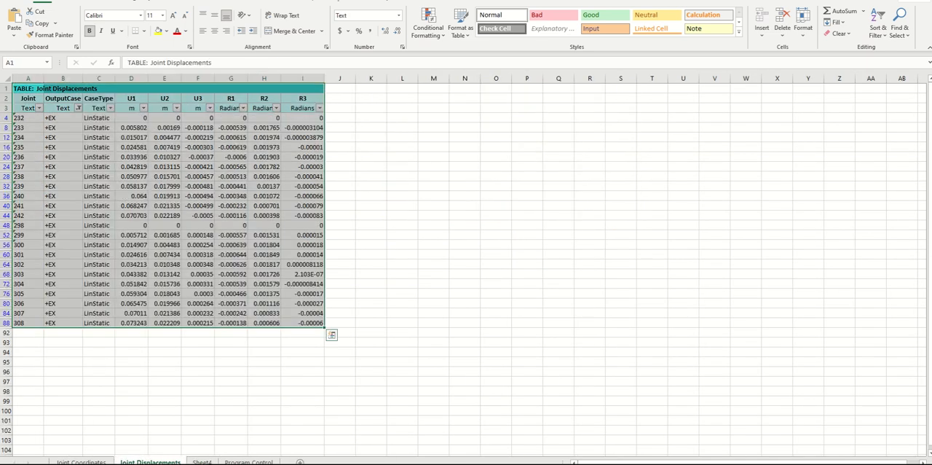
{"action": "left_click", "coordinate": [78, 108]}
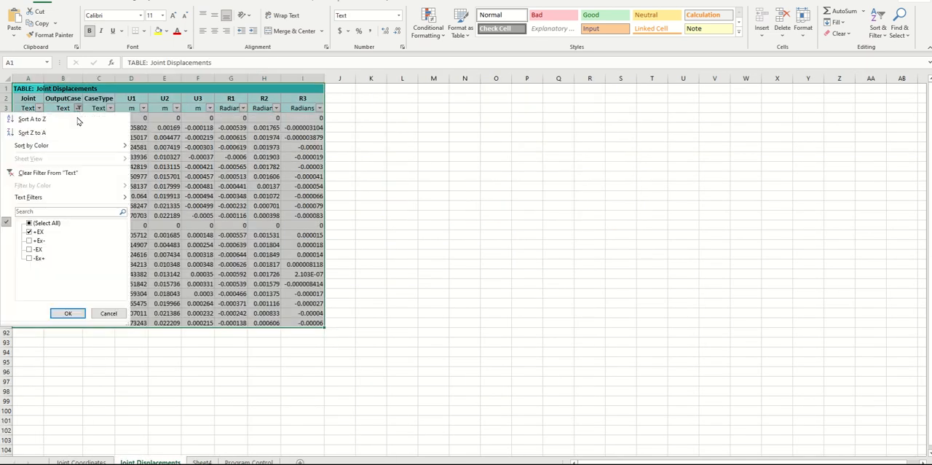
{"action": "left_click", "coordinate": [30, 223]}
{"action": "left_click", "coordinate": [30, 240]}
{"action": "left_click", "coordinate": [68, 313]}
{"action": "left_click", "coordinate": [194, 360]}
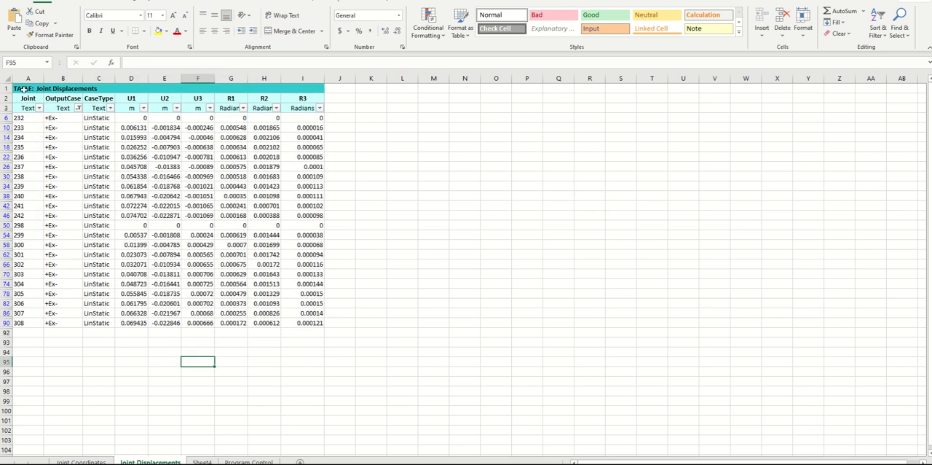
Copy the filtered +Ex- displacement table with its headers into a new sheet, keeping the source column widths
{"action": "left_click_drag", "start_coordinate": [20, 89], "coordinate": [321, 327]}
{"action": "left_click", "coordinate": [38, 22]}
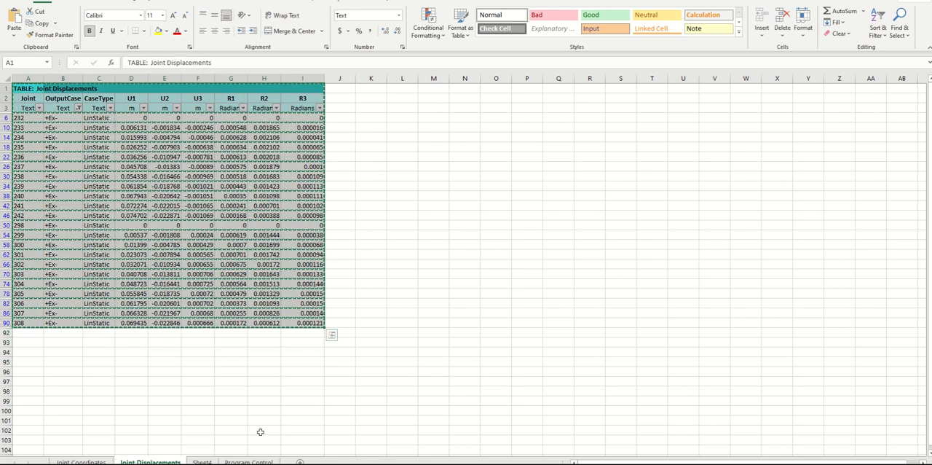
{"action": "left_click", "coordinate": [300, 462]}
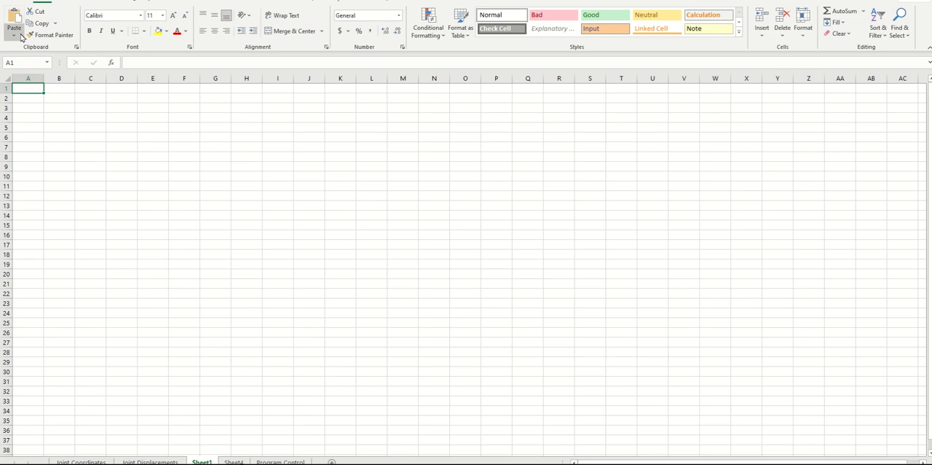
{"action": "left_click", "coordinate": [14, 34]}
{"action": "left_click", "coordinate": [32, 78]}
{"action": "left_click", "coordinate": [437, 291]}
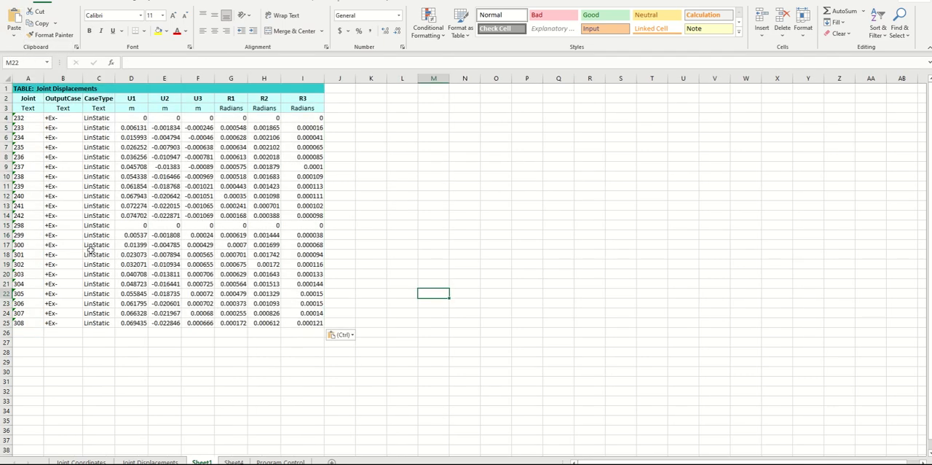
Copy the Z coordinates F4:F25 from Joint Coordinates over the CaseType values starting at C4 in the new sheet
{"action": "left_click", "coordinate": [81, 462]}
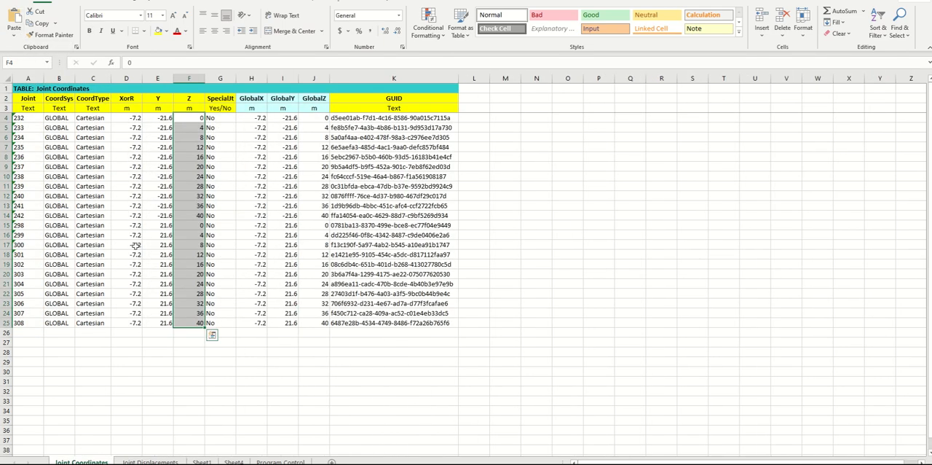
{"action": "left_click", "coordinate": [38, 22]}
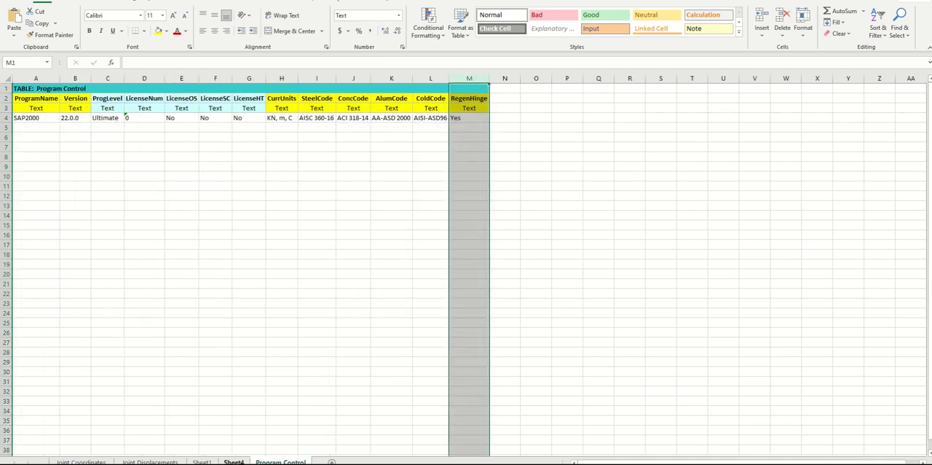
{"action": "left_click", "coordinate": [233, 462]}
{"action": "left_click", "coordinate": [202, 462]}
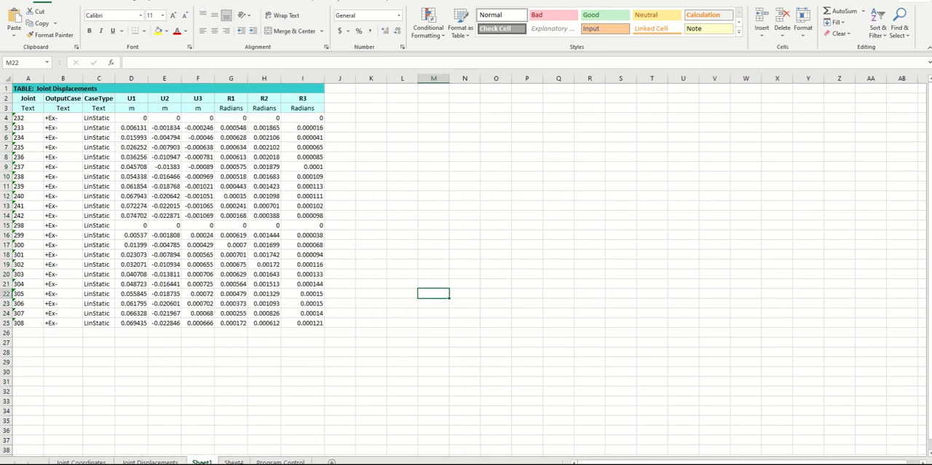
{"action": "left_click", "coordinate": [97, 118]}
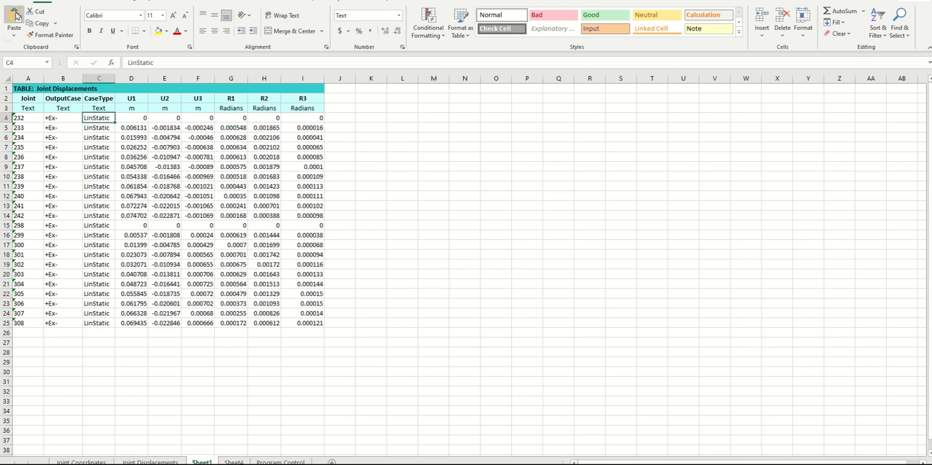
{"action": "key", "text": "ctrl+shift+Down"}
{"action": "key", "text": "ctrl+v"}
Change the CaseType column's header in C2 to Z and its unit in C3 to m
{"action": "left_click", "coordinate": [98, 99]}
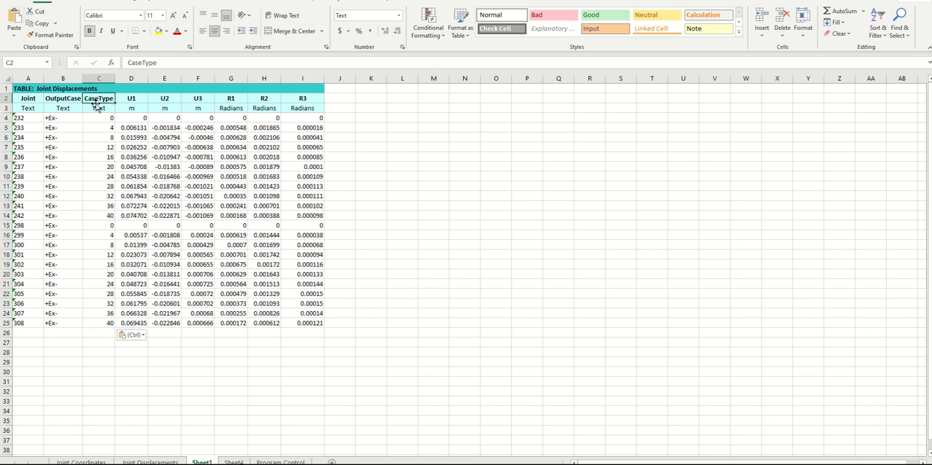
{"action": "type", "text": "Z"}
{"action": "key", "text": "Return"}
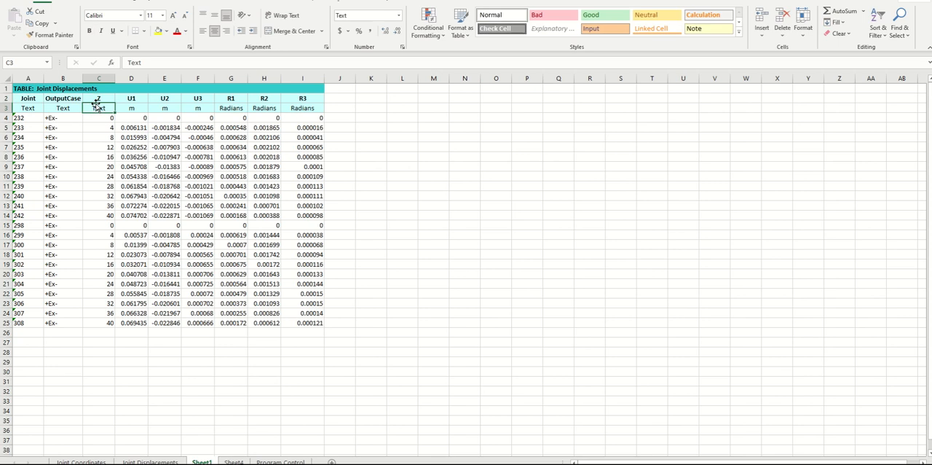
{"action": "type", "text": "m"}
{"action": "key", "text": "Return"}
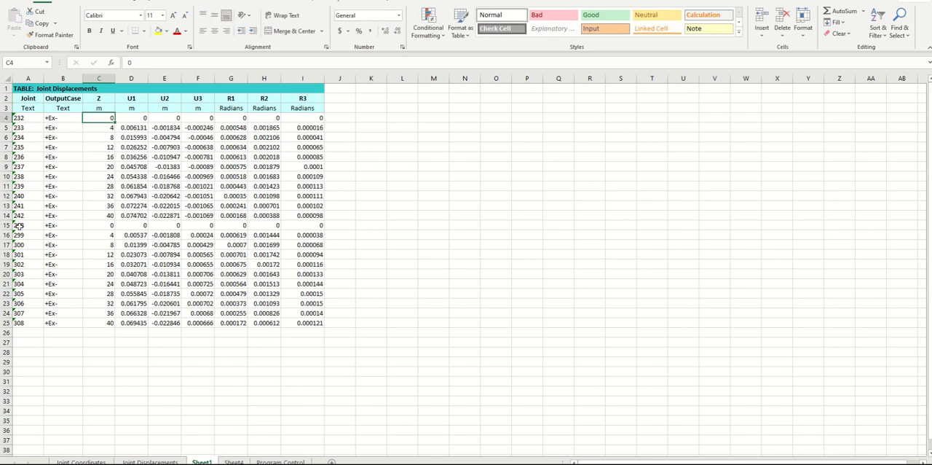
Move the displacement rows of joints 298 to 308 from A15:I25 to a block starting at K4
{"action": "left_click_drag", "start_coordinate": [19, 225], "coordinate": [315, 323]}
{"action": "left_click", "coordinate": [41, 23]}
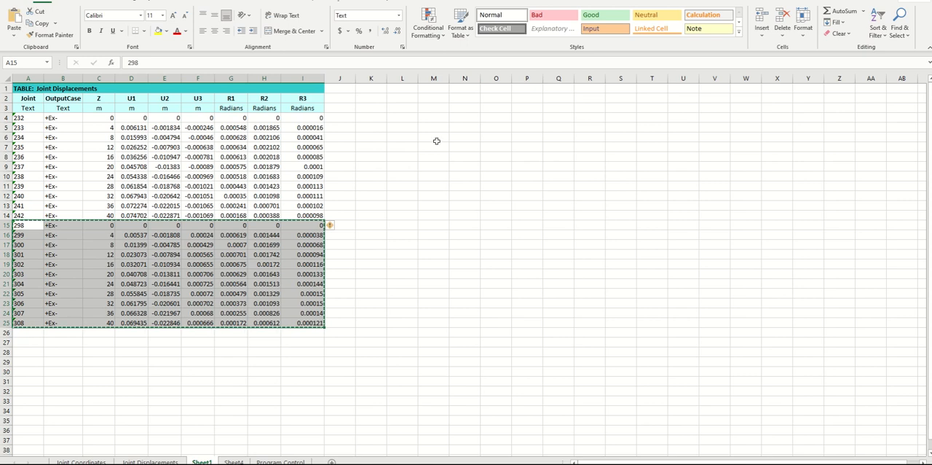
{"action": "left_click", "coordinate": [365, 118]}
{"action": "left_click", "coordinate": [14, 20]}
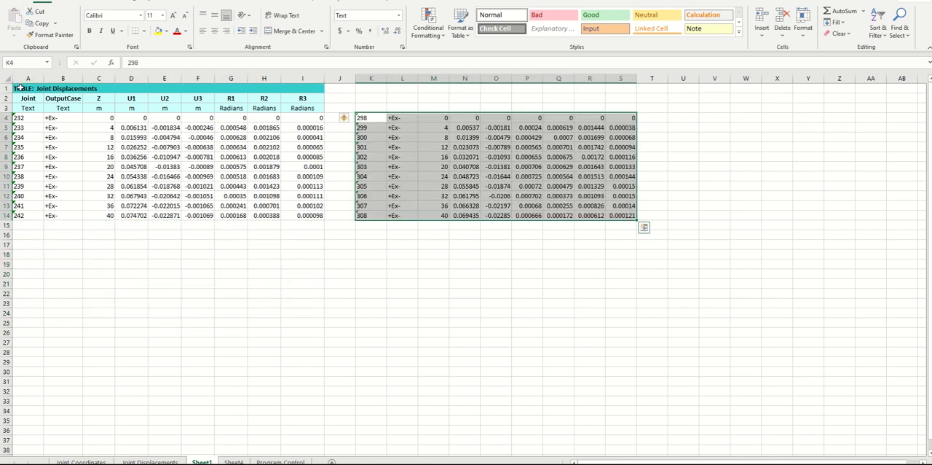
Copy the table title and header rows A1:I3 to K1 above the moved block
{"action": "left_click_drag", "start_coordinate": [19, 88], "coordinate": [306, 109]}
{"action": "key", "text": "ctrl+c"}
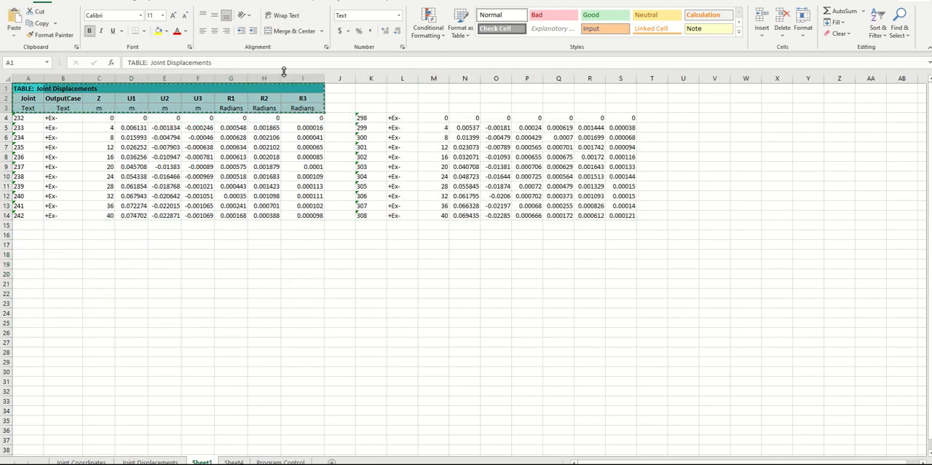
{"action": "left_click", "coordinate": [378, 90]}
{"action": "left_click", "coordinate": [18, 26]}
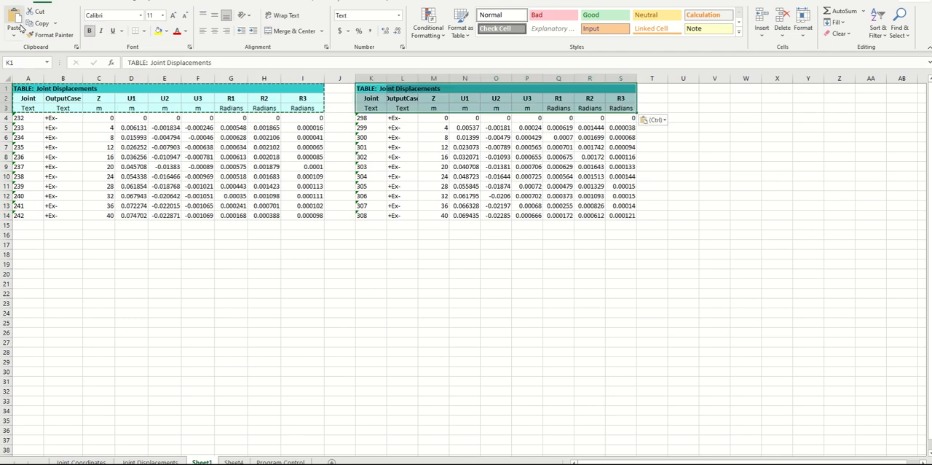
Add filters to row 3 and sort both displacement tables by the first table's Z column from largest to smallest
{"action": "left_click", "coordinate": [6, 107]}
{"action": "left_click", "coordinate": [878, 29]}
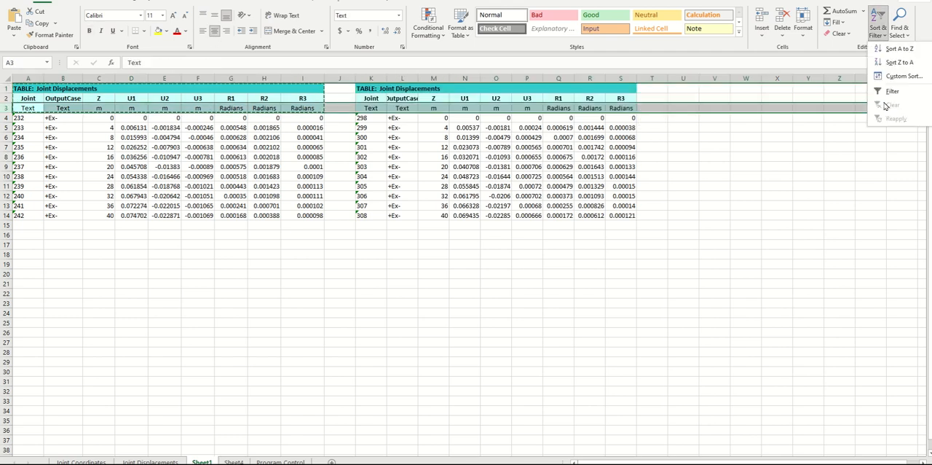
{"action": "left_click", "coordinate": [892, 91]}
{"action": "left_click", "coordinate": [801, 224]}
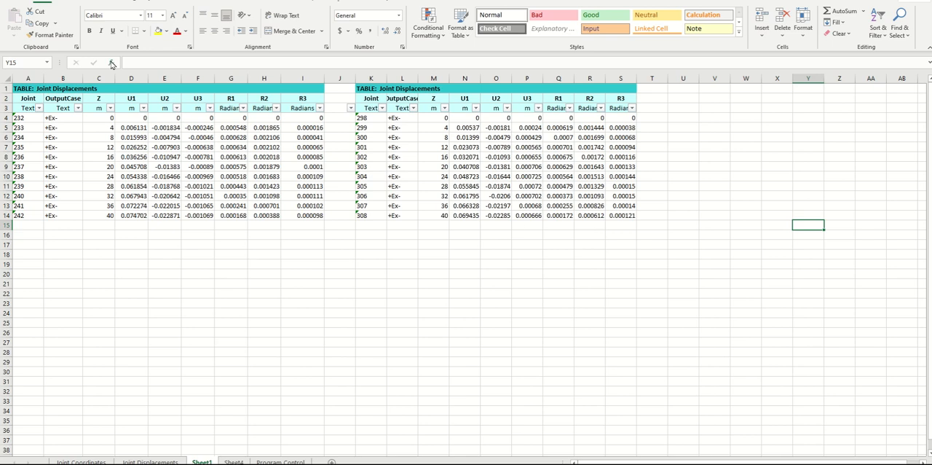
{"action": "left_click", "coordinate": [110, 108]}
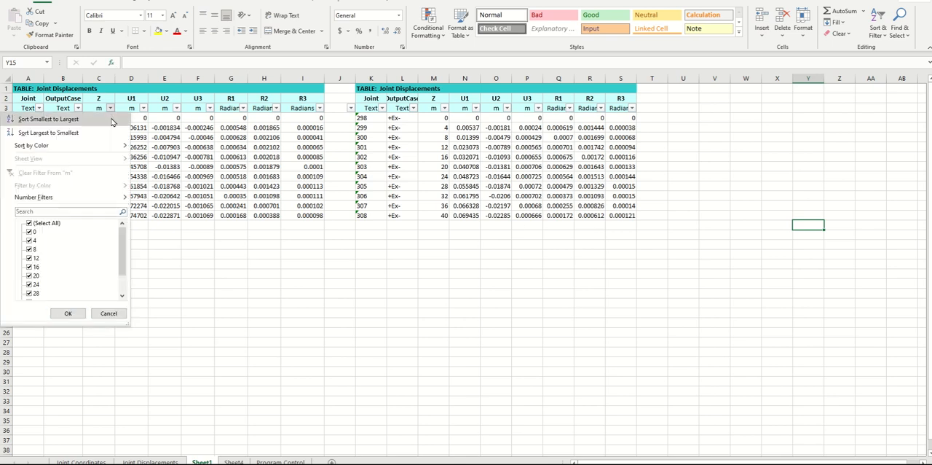
{"action": "left_click", "coordinate": [58, 135]}
{"action": "left_click", "coordinate": [139, 306]}
{"action": "left_click", "coordinate": [219, 272]}
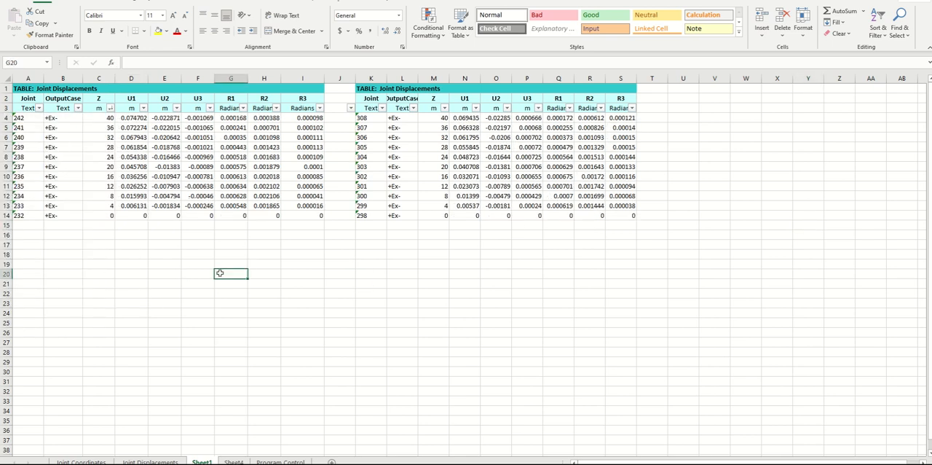
{"action": "left_click", "coordinate": [335, 273]}
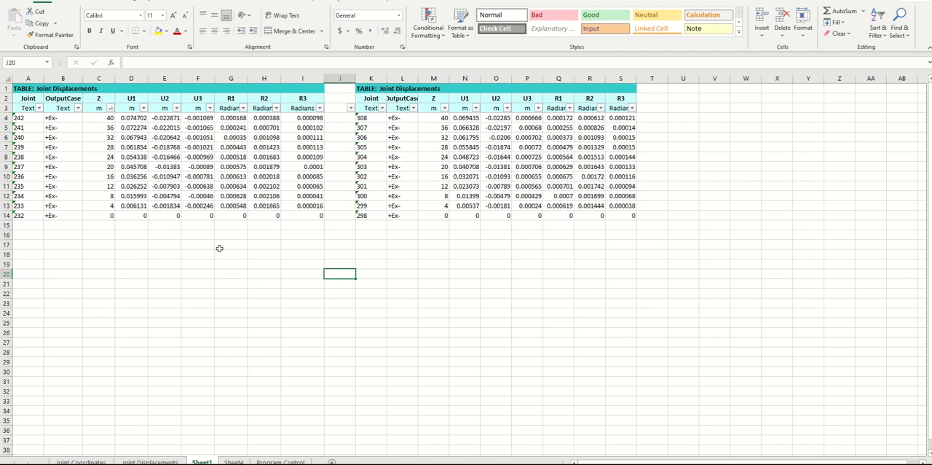
Copy the +Ex- case label from B4 into O69 of the torsional evaluation workbook, beside the second table's title
{"action": "left_click", "coordinate": [58, 115]}
{"action": "left_click", "coordinate": [38, 22]}
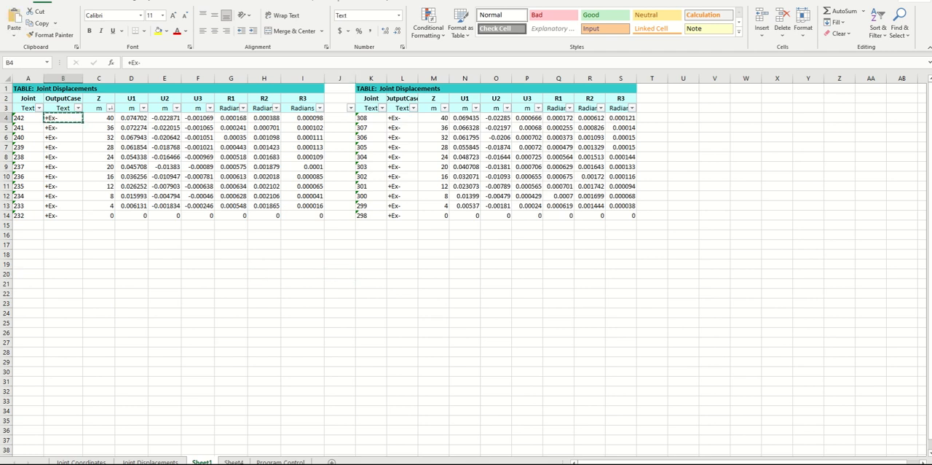
{"action": "mouse_move", "coordinate": [341, 463]}
{"action": "left_click", "coordinate": [291, 440]}
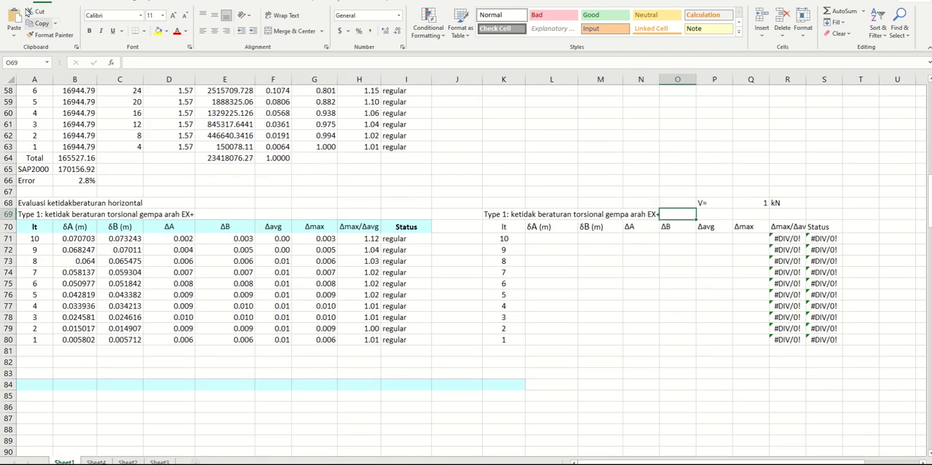
{"action": "left_click", "coordinate": [14, 22]}
{"action": "left_click", "coordinate": [600, 361]}
Remove EX+ from the end of the title in K69, leaving "Type 1: ketidak beraturan torsional gempa arah"
{"action": "left_click", "coordinate": [497, 214]}
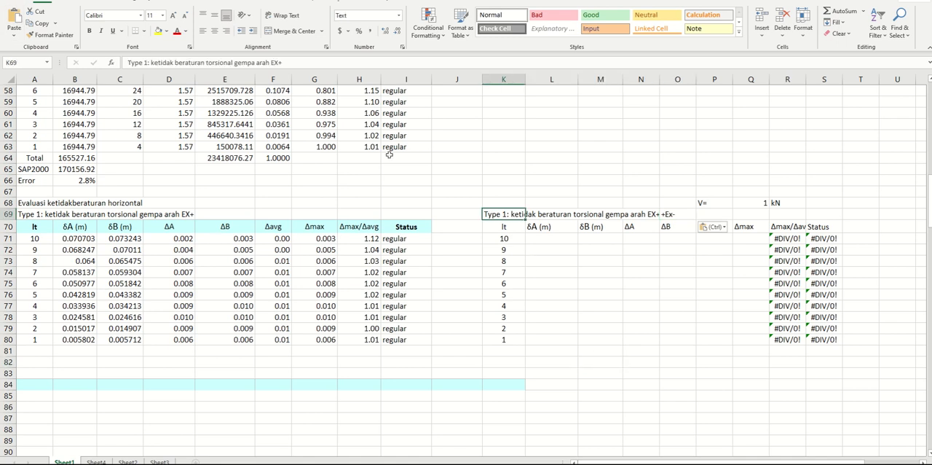
{"action": "left_click", "coordinate": [288, 61]}
{"action": "key", "text": "BackSpace"}
{"action": "key", "text": "BackSpace"}
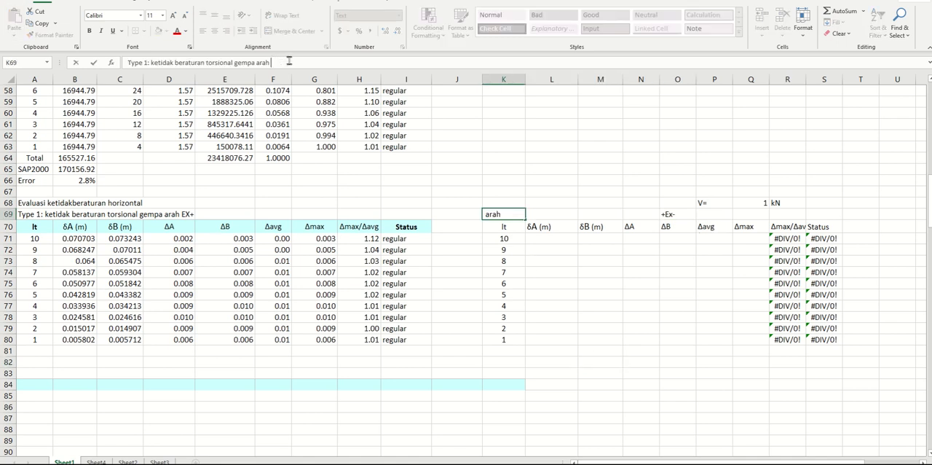
{"action": "key", "text": "Return"}
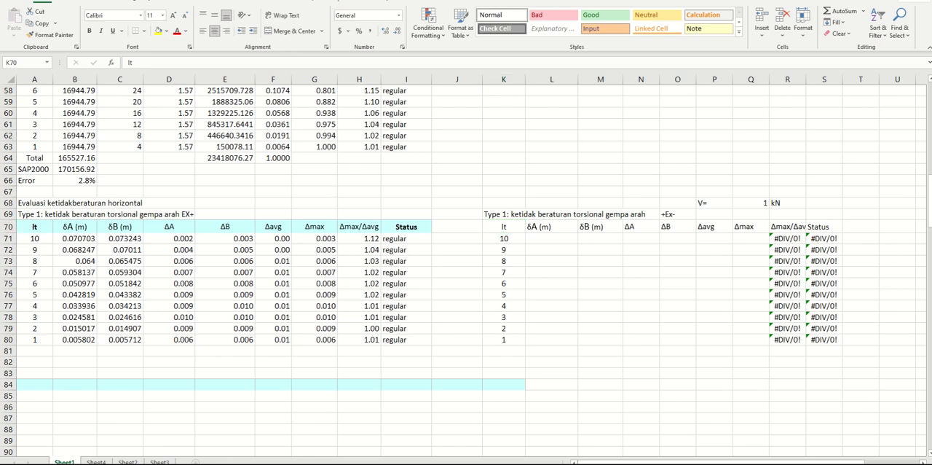
Copy the first joint group's U1 values D4:D14 from the displacement sheet into the second table's δA column at L71
{"action": "left_click", "coordinate": [381, 455]}
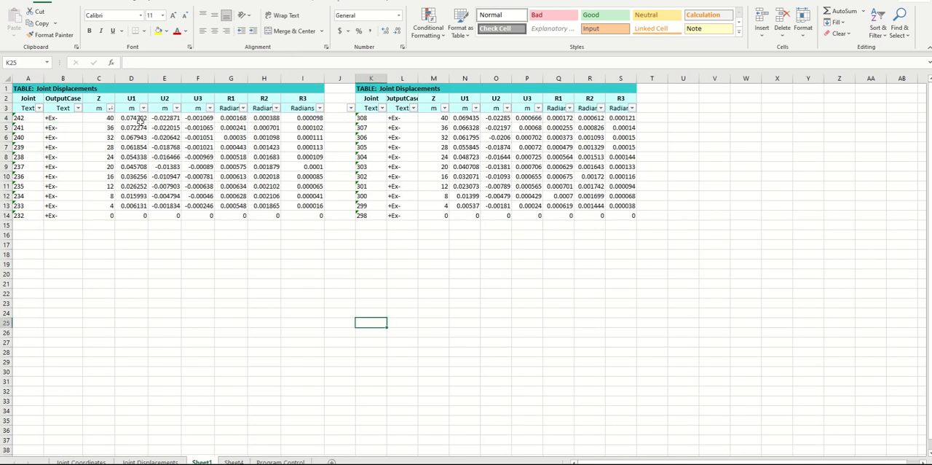
{"action": "left_click_drag", "start_coordinate": [143, 118], "coordinate": [143, 215]}
{"action": "left_click", "coordinate": [38, 23]}
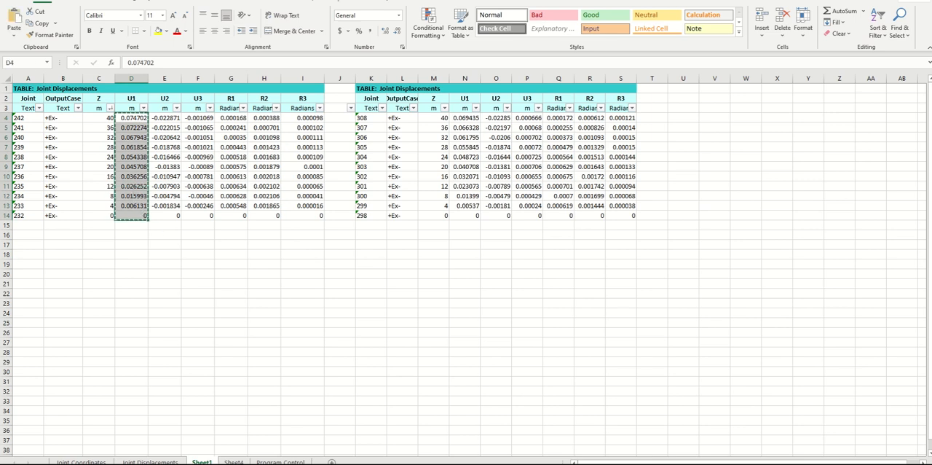
{"action": "left_click", "coordinate": [295, 457]}
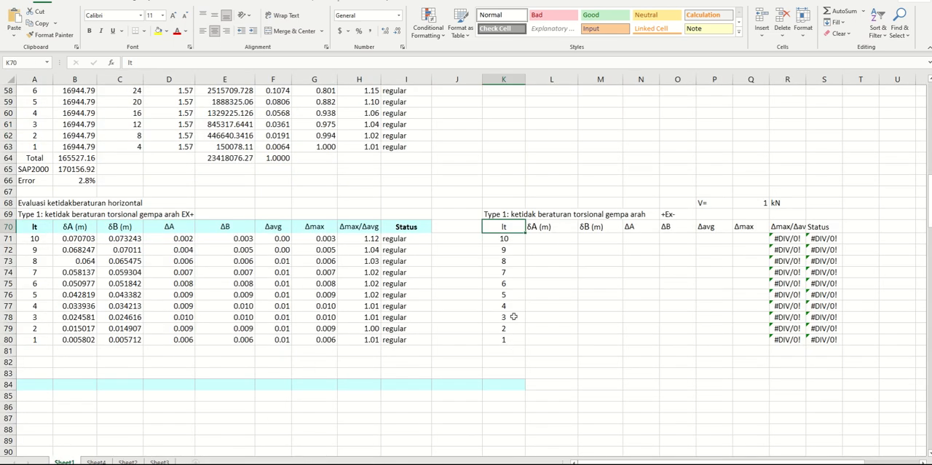
{"action": "left_click", "coordinate": [538, 241]}
{"action": "left_click", "coordinate": [20, 23]}
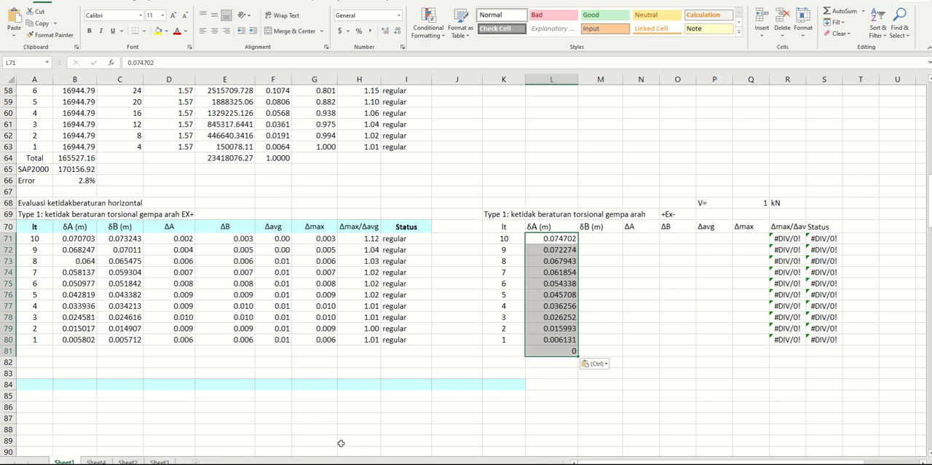
Copy the second joint group's U1 values N4:N14 from the displacement sheet into the δB column at M71
{"action": "left_click", "coordinate": [346, 463]}
{"action": "left_click", "coordinate": [272, 440]}
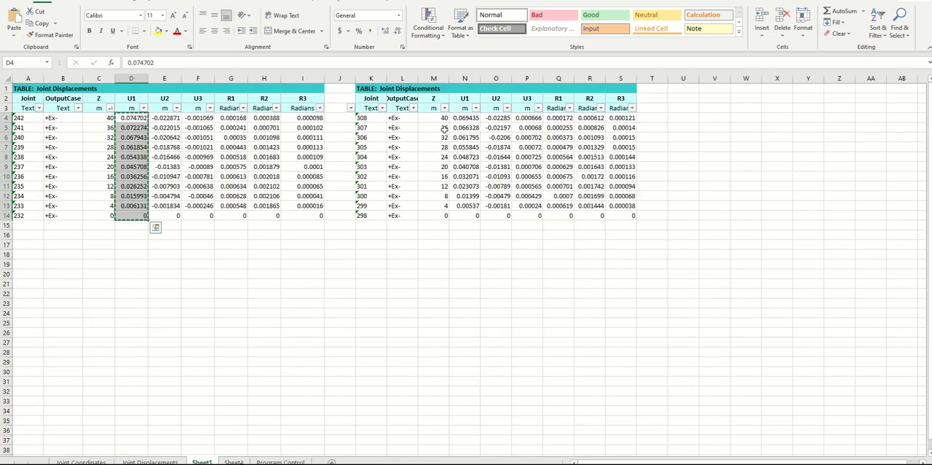
{"action": "left_click_drag", "start_coordinate": [465, 118], "coordinate": [464, 215]}
{"action": "left_click", "coordinate": [46, 30]}
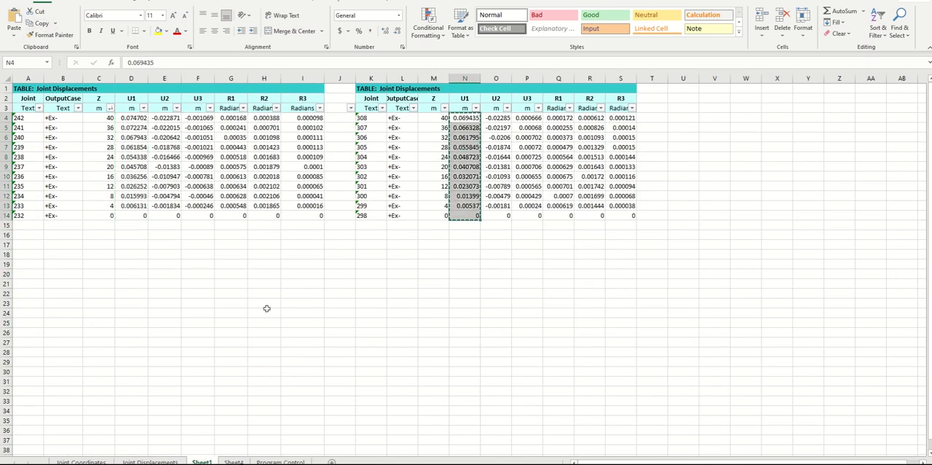
{"action": "left_click", "coordinate": [294, 440]}
{"action": "left_click", "coordinate": [601, 238]}
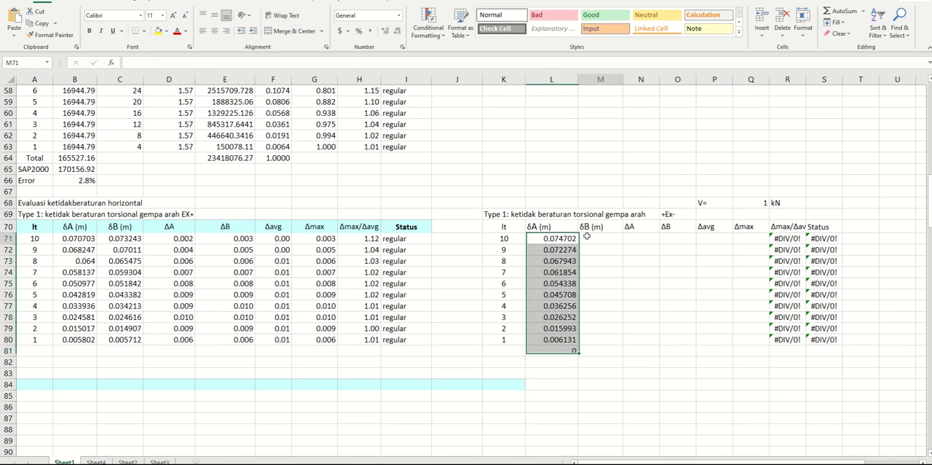
{"action": "left_click", "coordinate": [14, 22]}
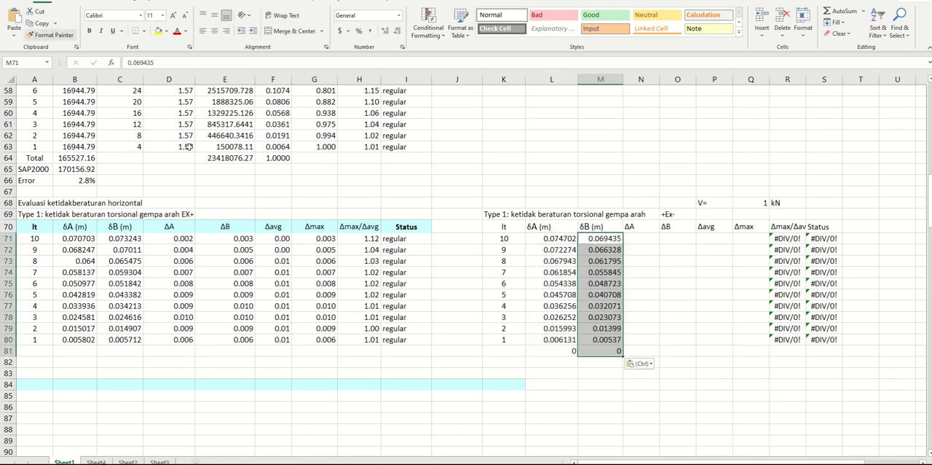
Copy the ΔA to Δmax/Δavg formulas D71:H80 from the EX+ table into the +Ex- table at N71
{"action": "left_click", "coordinate": [640, 238]}
{"action": "left_click_drag", "start_coordinate": [176, 237], "coordinate": [342, 337]}
{"action": "left_click", "coordinate": [37, 22]}
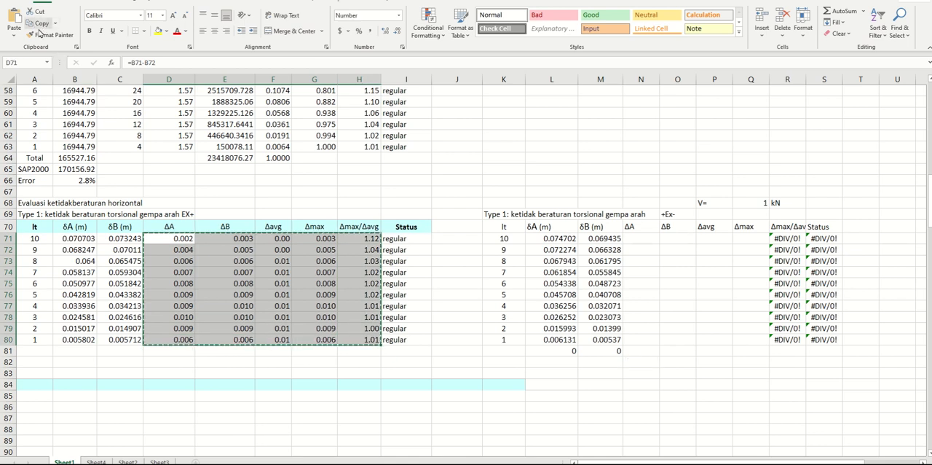
{"action": "left_click", "coordinate": [635, 246]}
{"action": "left_click", "coordinate": [637, 238]}
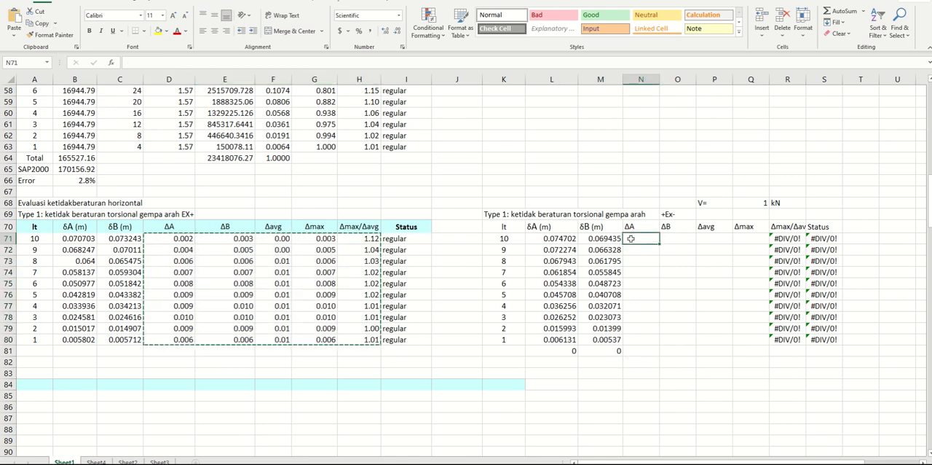
{"action": "left_click", "coordinate": [14, 19]}
{"action": "left_click", "coordinate": [508, 328]}
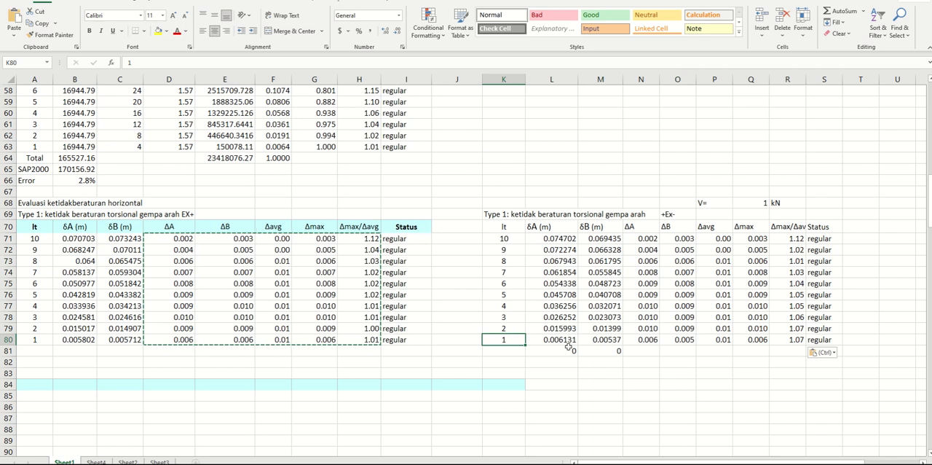
Check the cell references of the ΔA and ΔB formulas in N71 and O71 and review the Δmax/Δavg ratios
{"action": "left_click", "coordinate": [649, 243]}
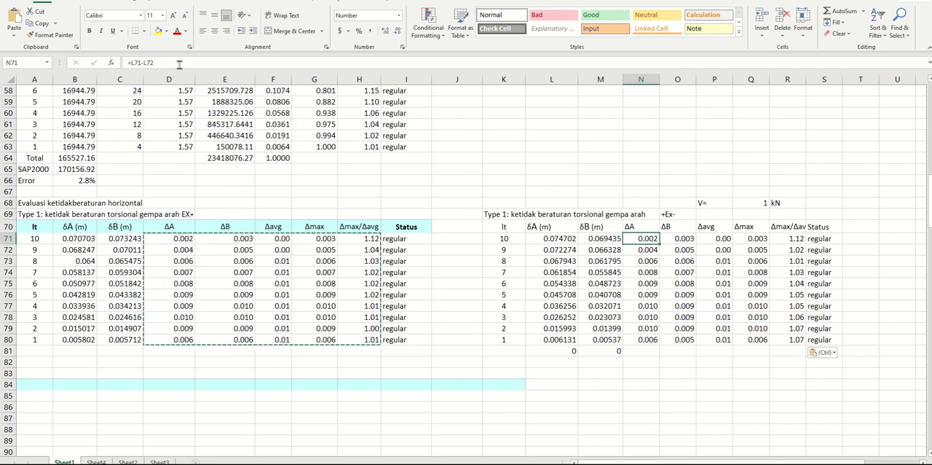
{"action": "left_click", "coordinate": [180, 63]}
{"action": "key", "text": "Return"}
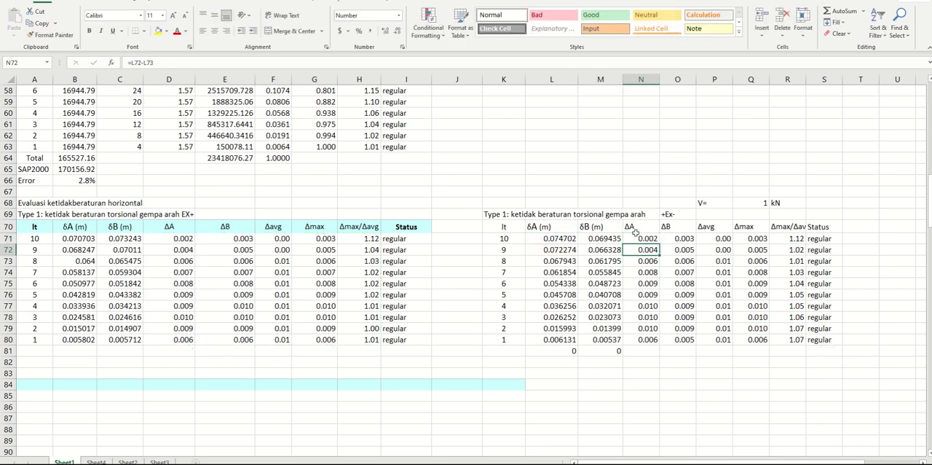
{"action": "left_click", "coordinate": [666, 239]}
{"action": "left_click", "coordinate": [169, 62]}
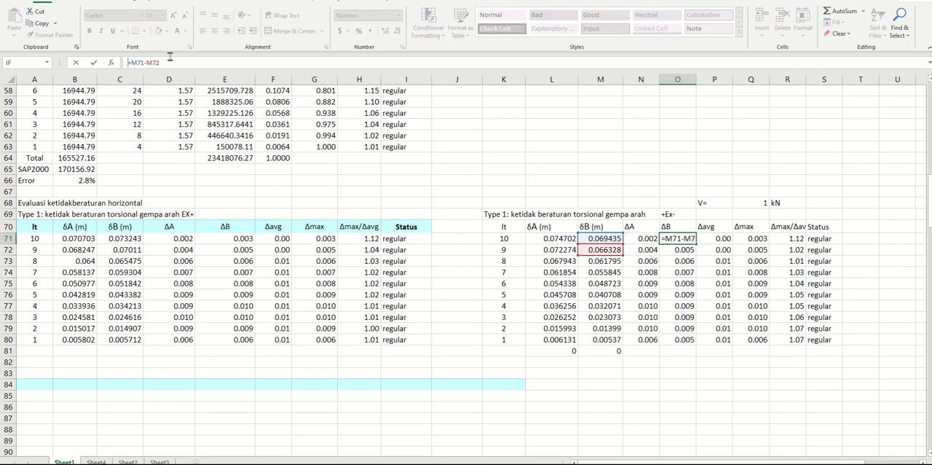
{"action": "key", "text": "Return"}
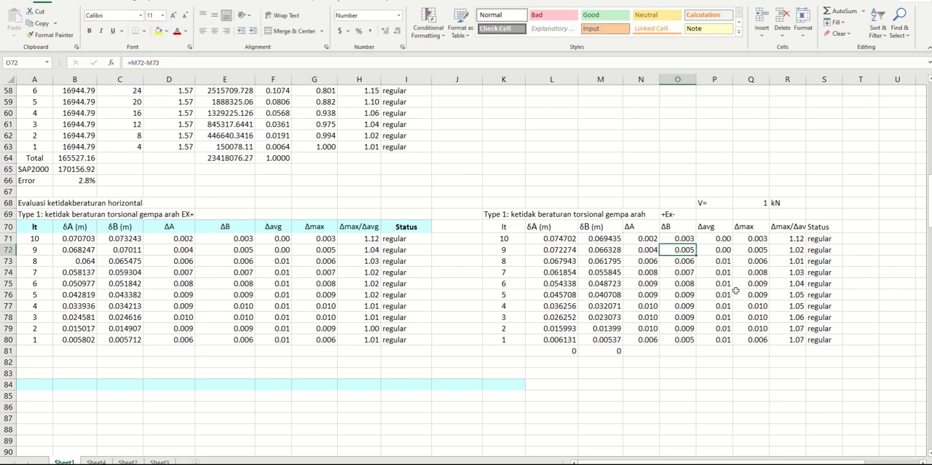
{"action": "left_click_drag", "start_coordinate": [790, 253], "coordinate": [793, 340]}
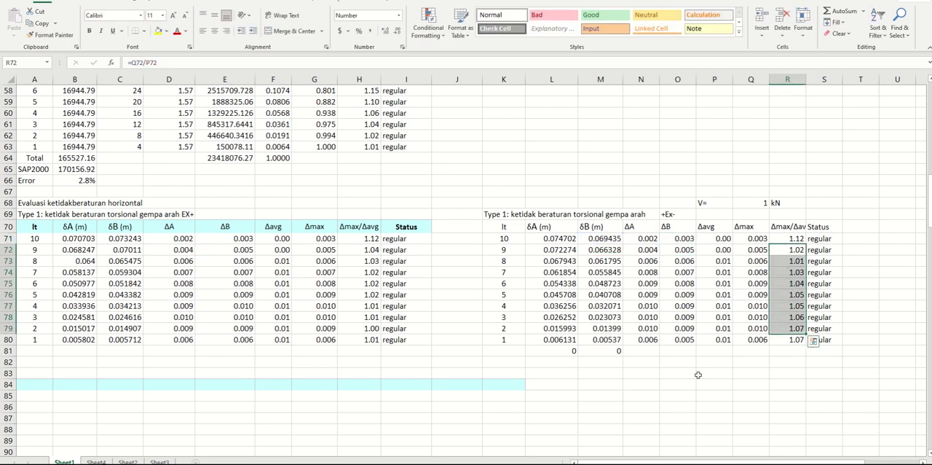
Clear the leftover base-level zeros in L81:S81 below the +Ex- table
{"action": "left_click_drag", "start_coordinate": [576, 353], "coordinate": [811, 354]}
{"action": "key", "text": "Delete"}
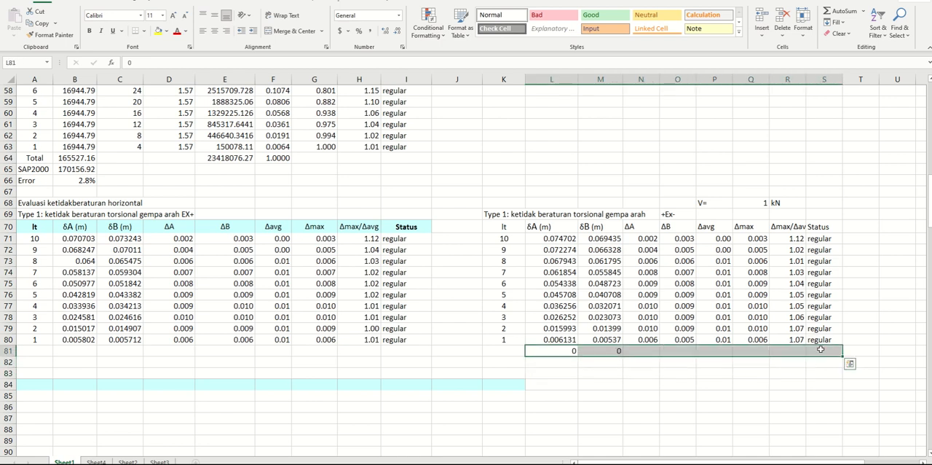
{"action": "scroll", "coordinate": [133, 144], "scroll_direction": "down", "scroll_amount": 1}
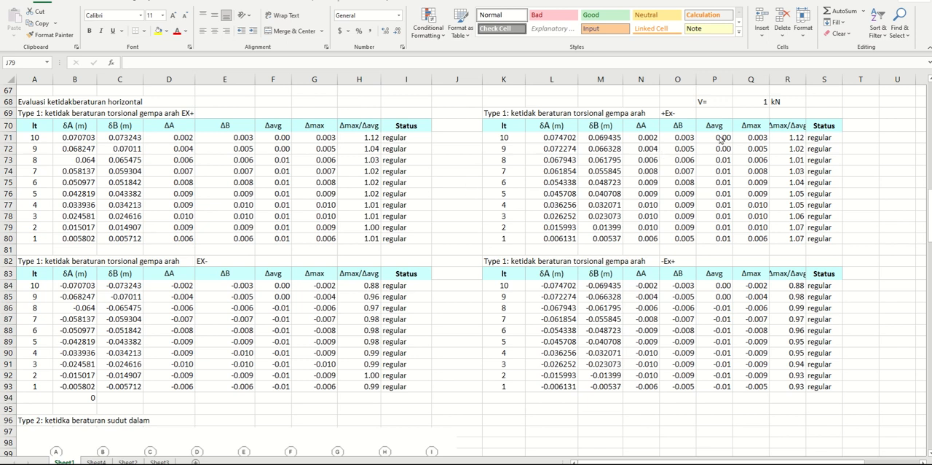
Clear the V= 1 kN entry in P68:R68 above the +Ex- table
{"action": "left_click_drag", "start_coordinate": [710, 99], "coordinate": [777, 100]}
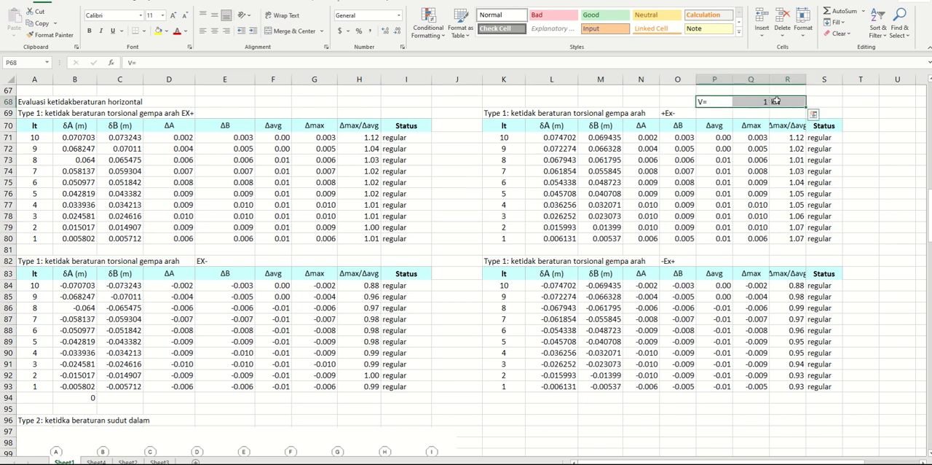
{"action": "key", "text": "Delete"}
{"action": "left_click", "coordinate": [613, 194]}
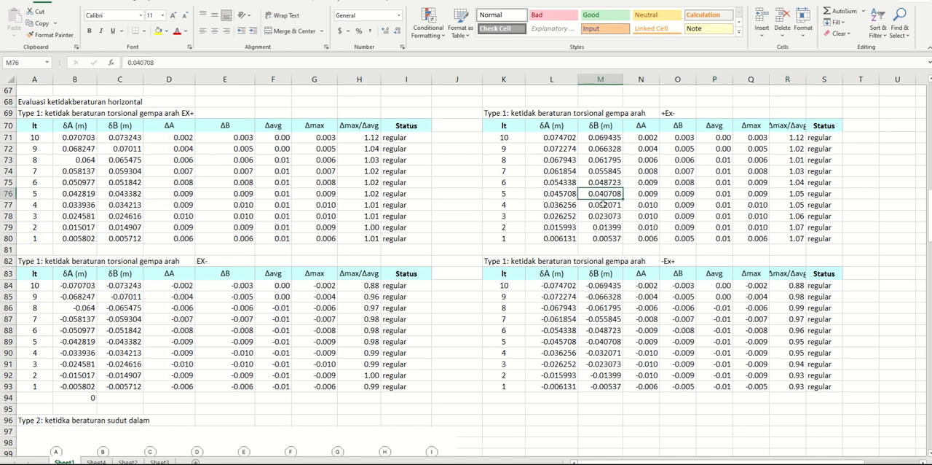
Review the Δmax/Δavg ratios and status formulas of the EX+ and +Ex- torsional irregularity tables
{"action": "left_click", "coordinate": [231, 149]}
{"action": "left_click", "coordinate": [422, 147]}
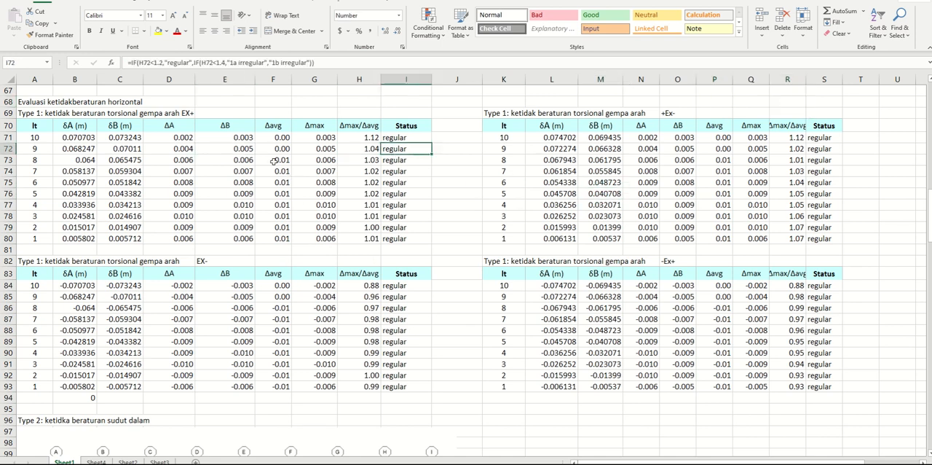
{"action": "left_click_drag", "start_coordinate": [359, 141], "coordinate": [821, 384]}
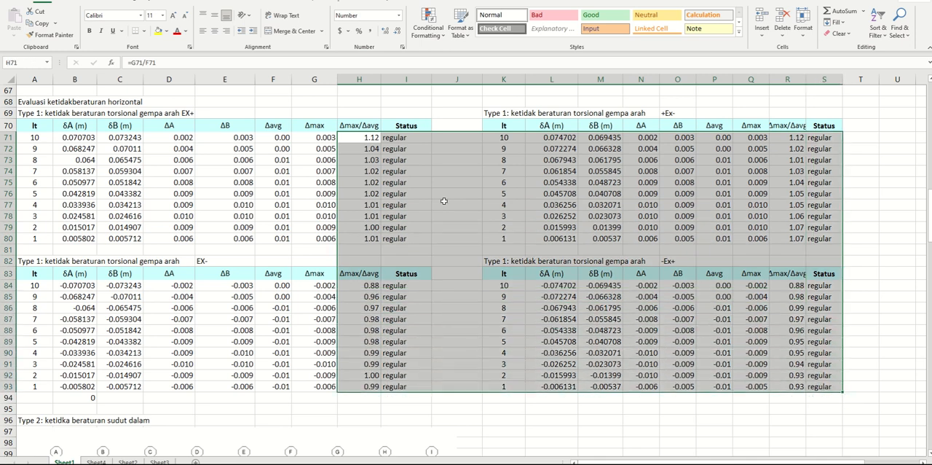
{"action": "left_click", "coordinate": [211, 113]}
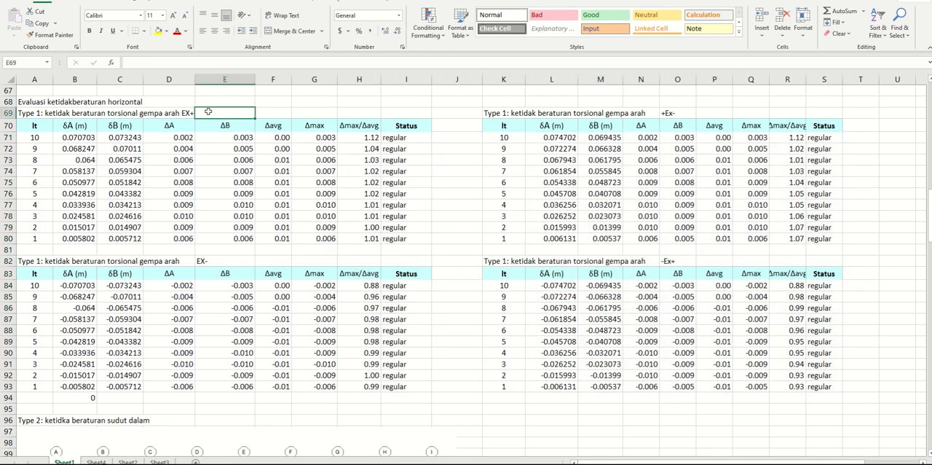
{"action": "left_click", "coordinate": [61, 115]}
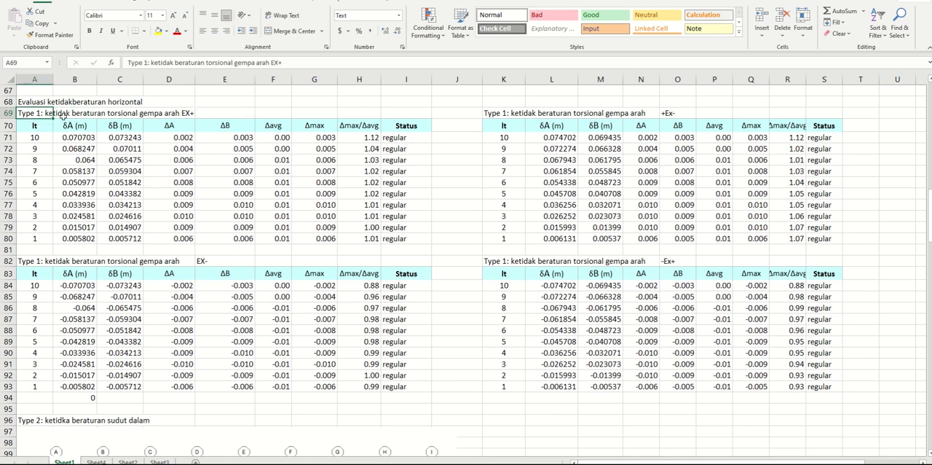
{"action": "left_click", "coordinate": [184, 114]}
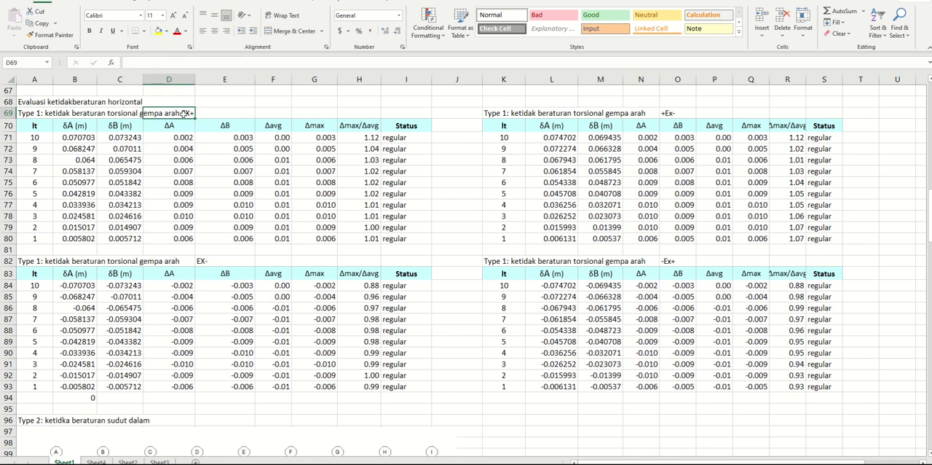
{"action": "left_click", "coordinate": [36, 114]}
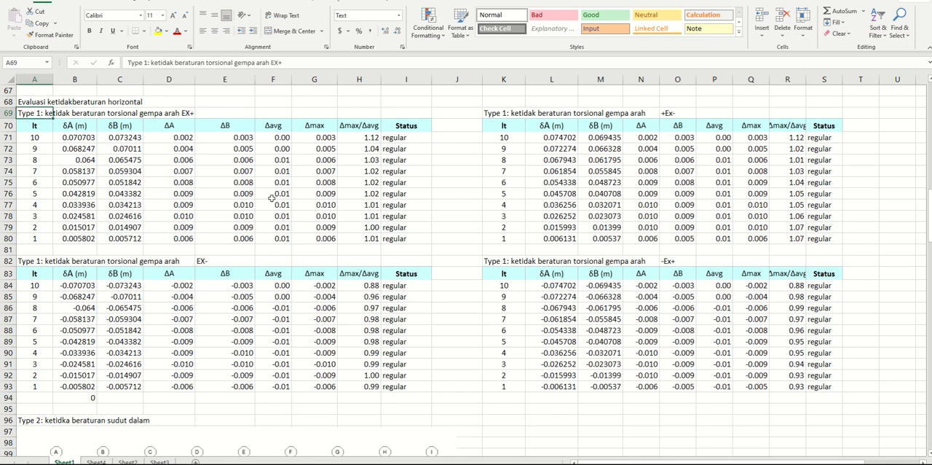
{"action": "left_click_drag", "start_coordinate": [365, 138], "coordinate": [373, 238]}
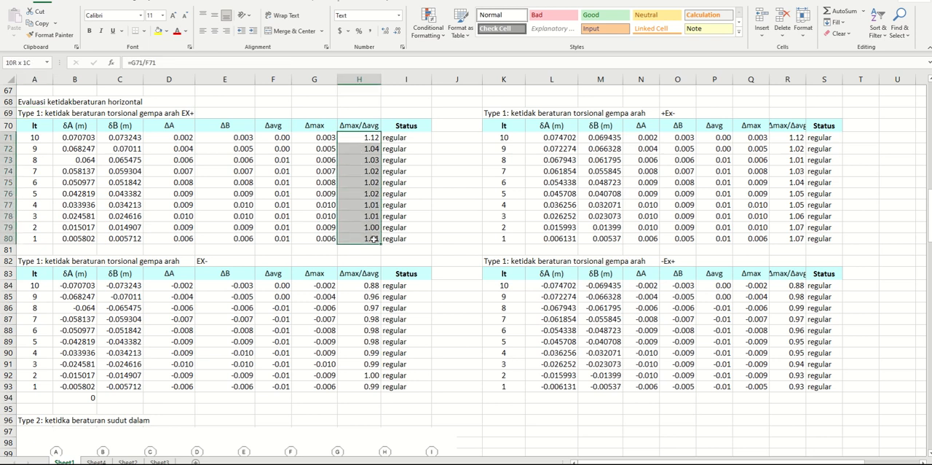
{"action": "left_click_drag", "start_coordinate": [373, 239], "coordinate": [373, 238]}
{"action": "left_click", "coordinate": [796, 189]}
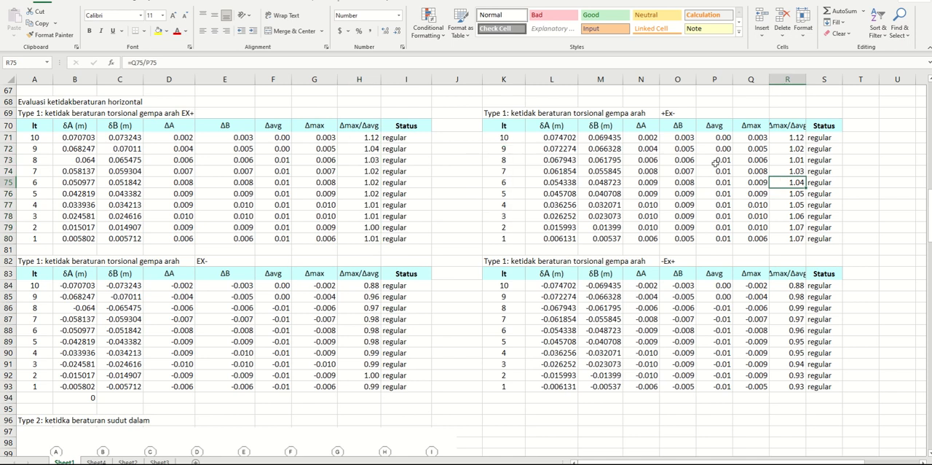
{"action": "left_click_drag", "start_coordinate": [797, 136], "coordinate": [800, 244]}
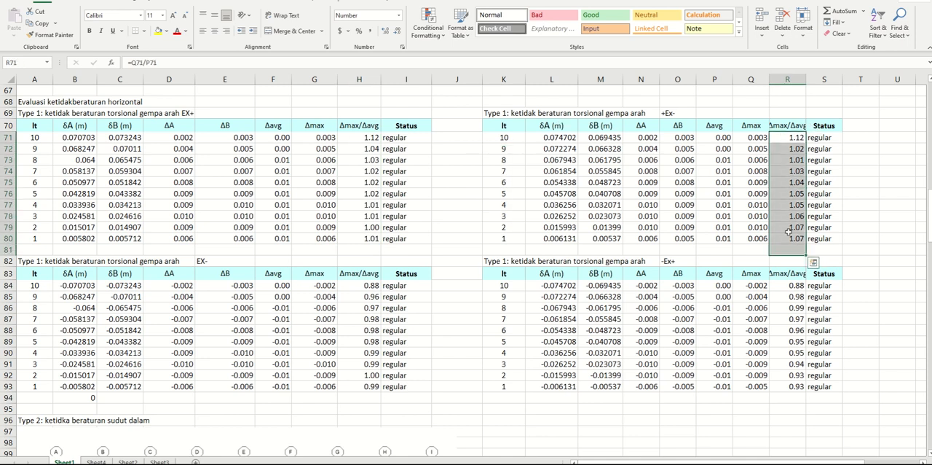
{"action": "left_click", "coordinate": [495, 114]}
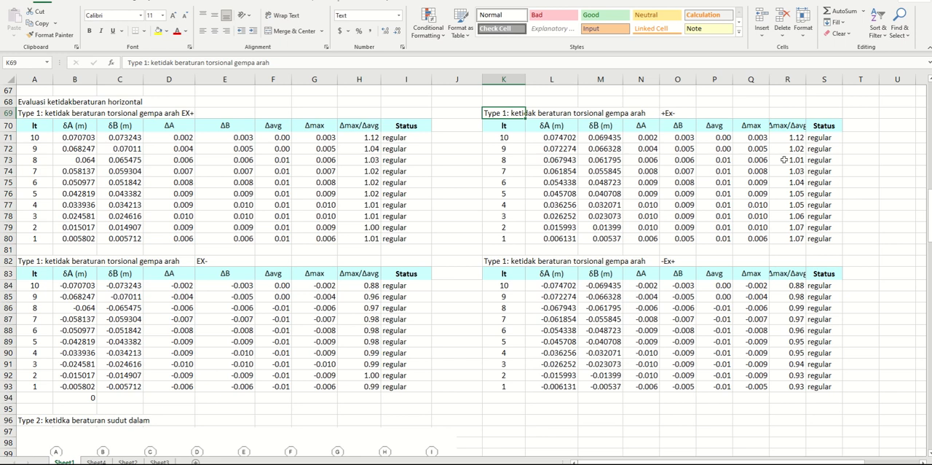
{"action": "left_click_drag", "start_coordinate": [788, 141], "coordinate": [789, 239]}
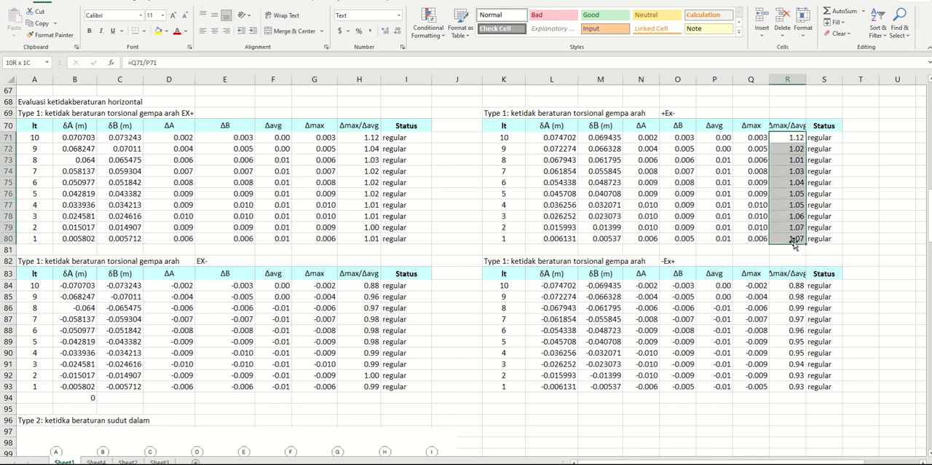
Review the Δmax/Δavg ratios of the EX- and -Ex+ tables and compare them with the EX+ and +Ex- ratios
{"action": "left_click", "coordinate": [359, 203]}
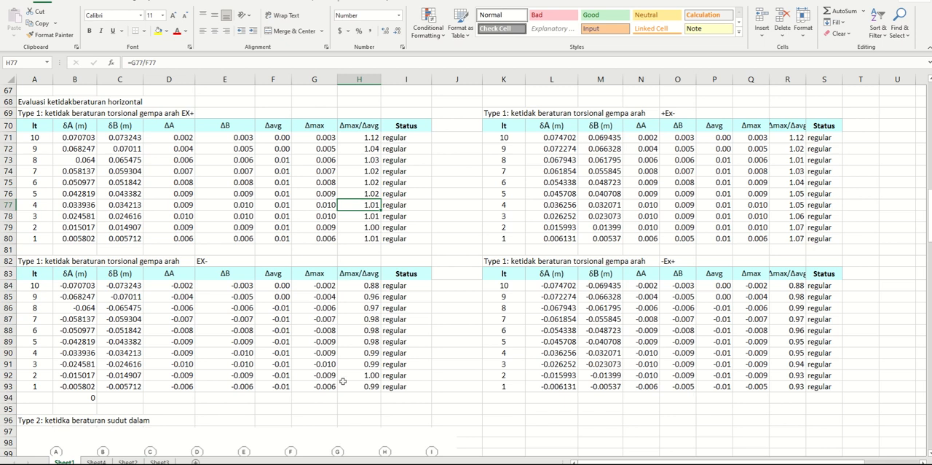
{"action": "left_click_drag", "start_coordinate": [360, 285], "coordinate": [360, 386]}
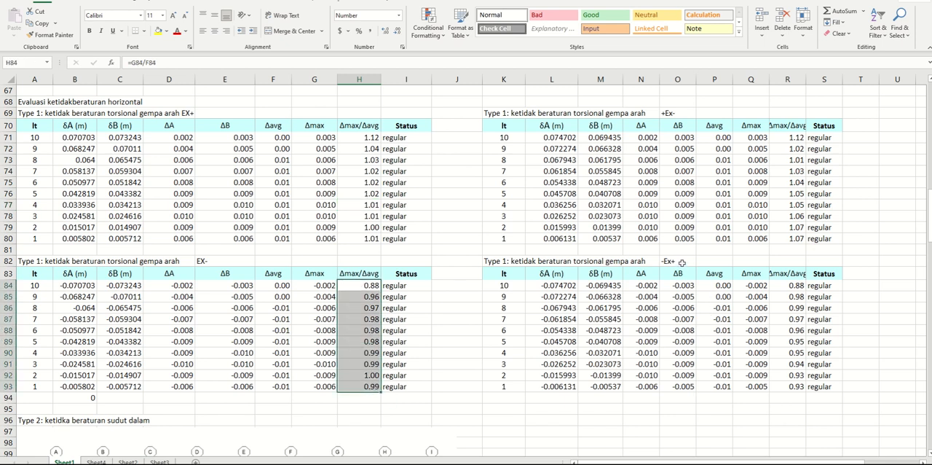
{"action": "left_click", "coordinate": [683, 264]}
{"action": "left_click", "coordinate": [801, 290]}
{"action": "left_click_drag", "start_coordinate": [795, 297], "coordinate": [800, 389]}
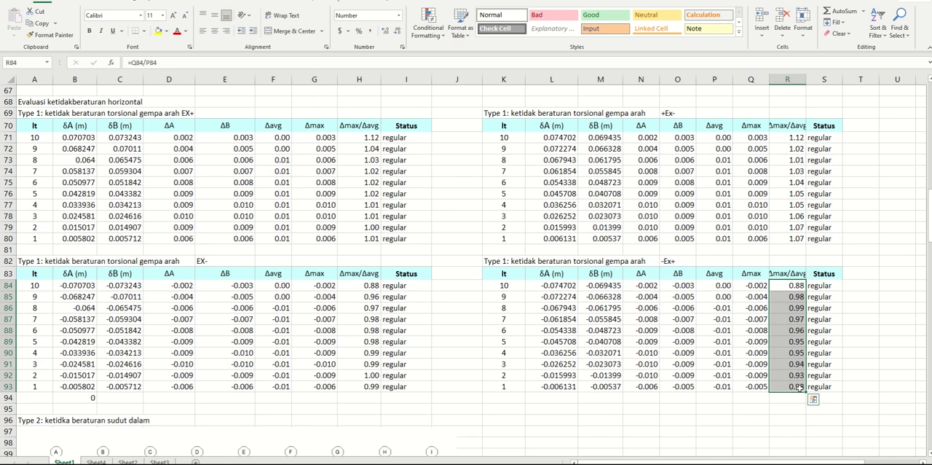
{"action": "left_click", "coordinate": [179, 111]}
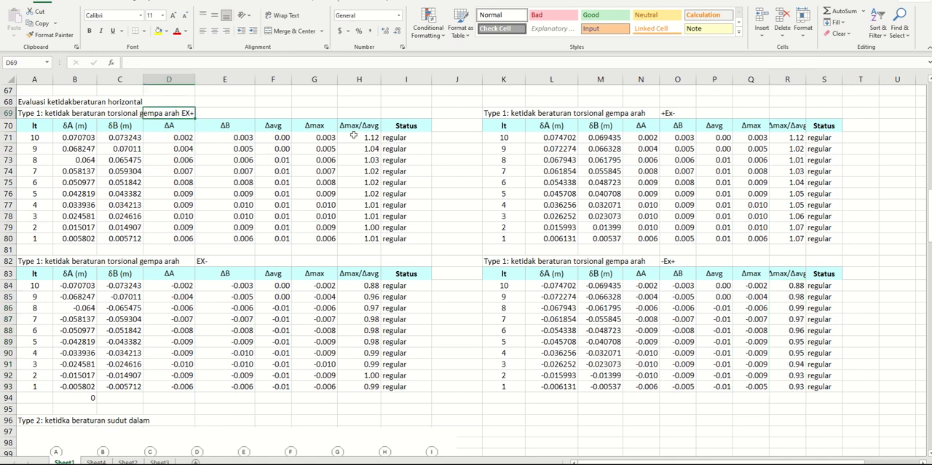
{"action": "left_click_drag", "start_coordinate": [354, 137], "coordinate": [357, 239]}
{"action": "left_click_drag", "start_coordinate": [357, 285], "coordinate": [368, 388]}
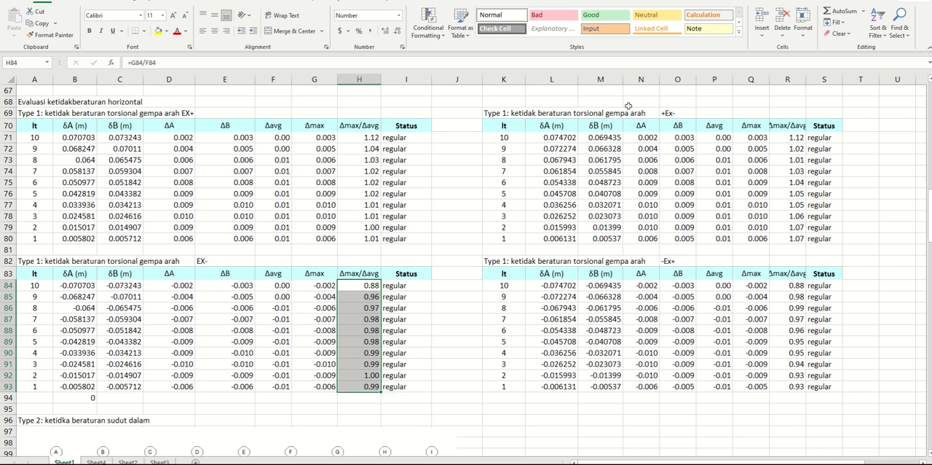
{"action": "left_click_drag", "start_coordinate": [796, 141], "coordinate": [791, 239]}
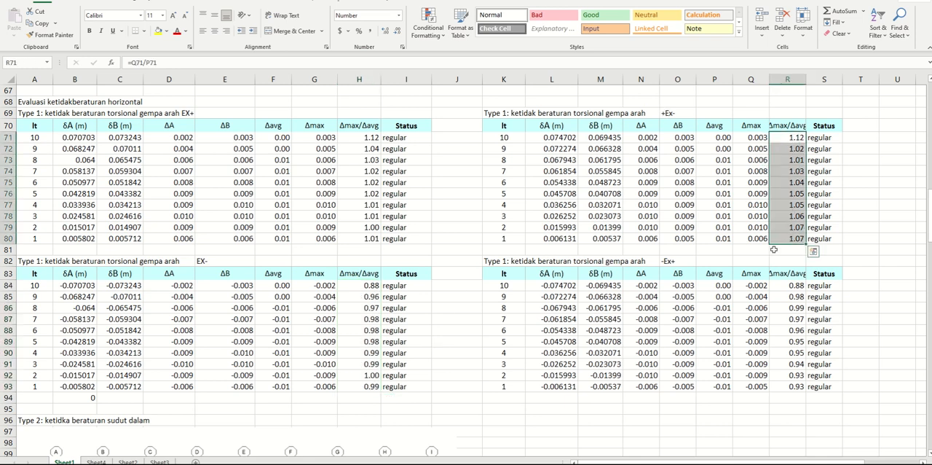
{"action": "left_click_drag", "start_coordinate": [788, 287], "coordinate": [792, 390]}
Switch to SAP2000 and unlock the model, accepting the deletion of its analysis results
{"action": "left_click", "coordinate": [569, 424]}
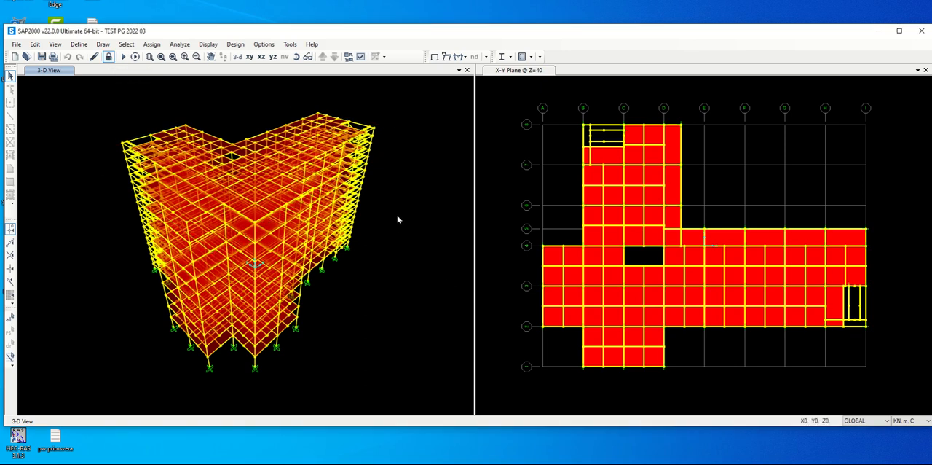
{"action": "left_click", "coordinate": [107, 56]}
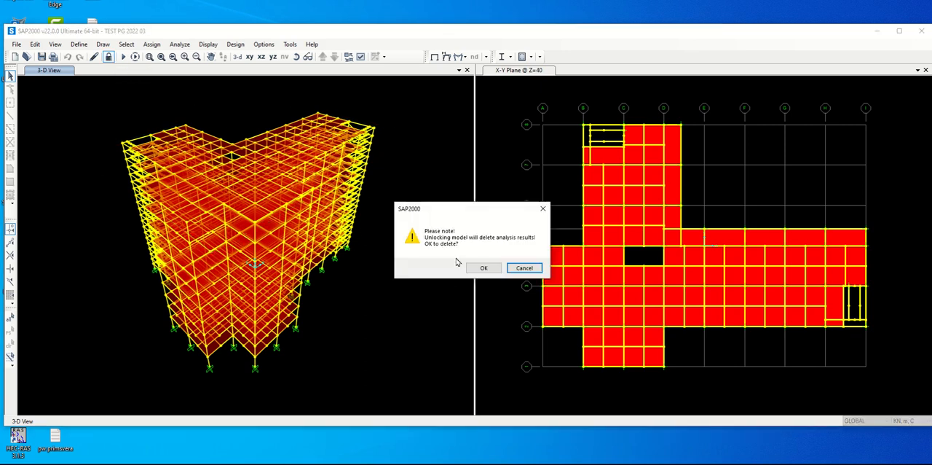
{"action": "left_click", "coordinate": [481, 267]}
Change the additional eccentricity ratio for all diaphragms in the EX user seismic load pattern, leaving the loads applied at the center of mass
{"action": "left_click", "coordinate": [79, 45]}
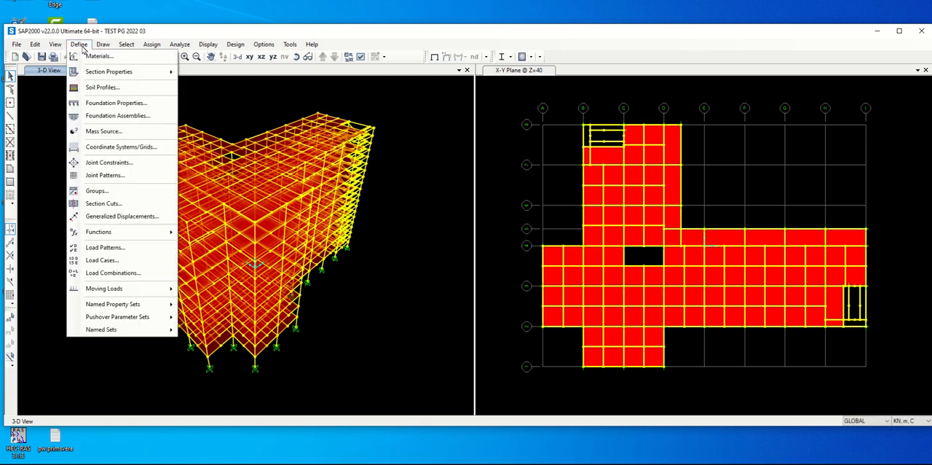
{"action": "left_click", "coordinate": [126, 248]}
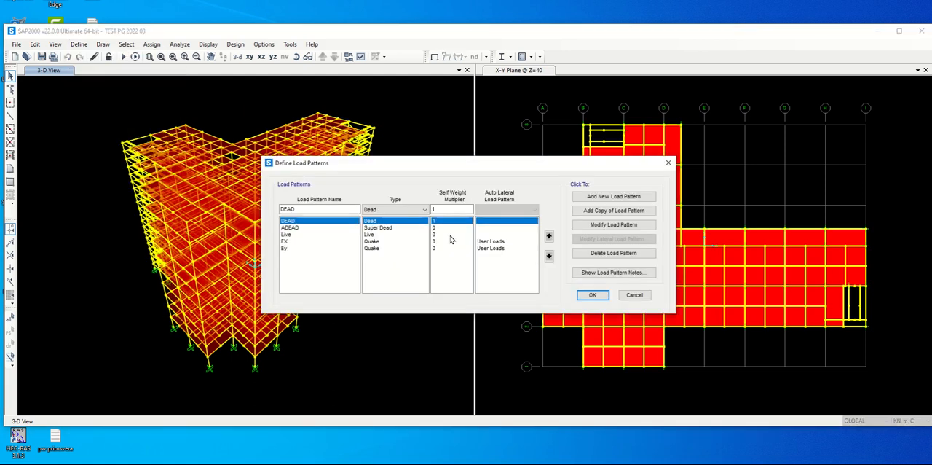
{"action": "left_click", "coordinate": [295, 241]}
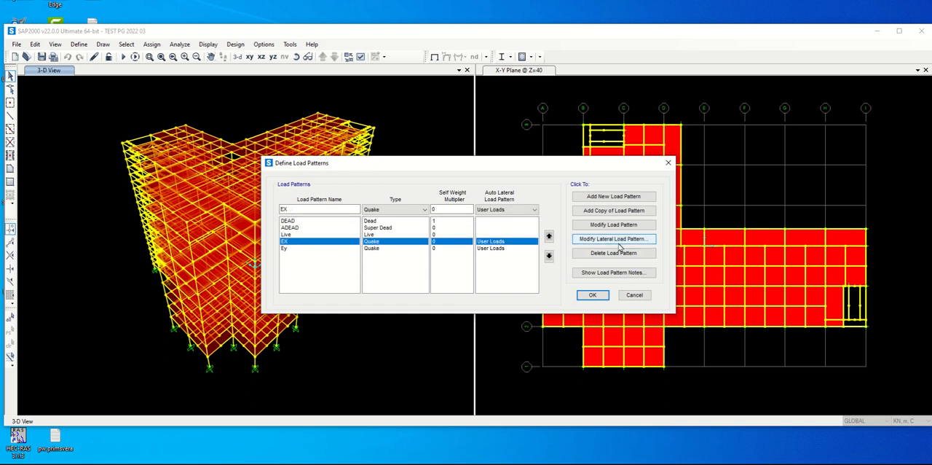
{"action": "left_click", "coordinate": [613, 238]}
{"action": "left_click_drag", "start_coordinate": [547, 312], "coordinate": [513, 314]}
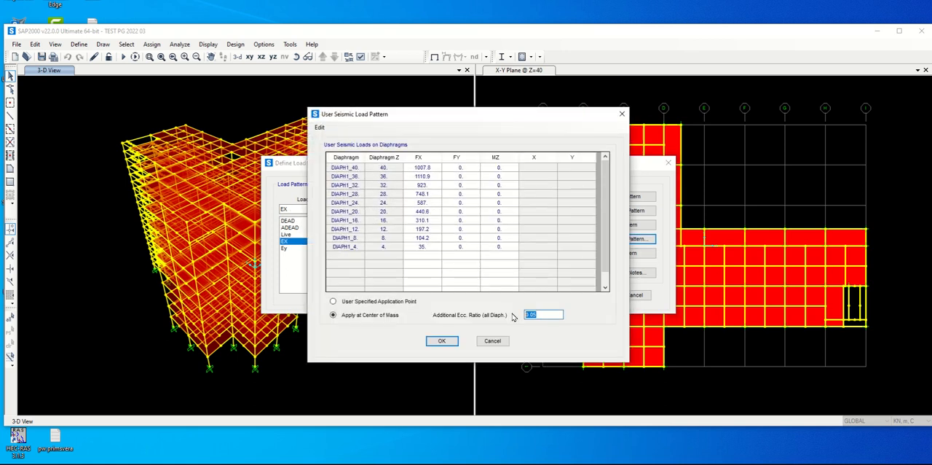
{"action": "left_click", "coordinate": [442, 340]}
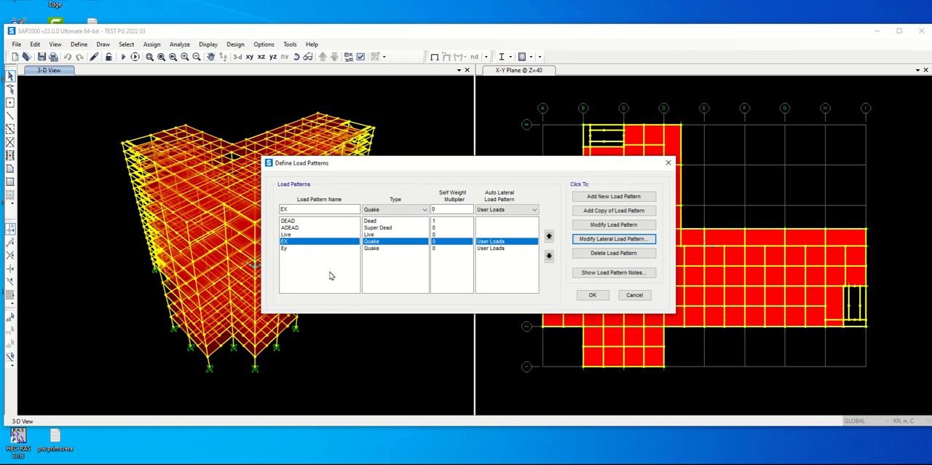
Change the additional eccentricity ratio for all diaphragms in the Ey user seismic load pattern and accept the load pattern definitions
{"action": "left_click", "coordinate": [306, 248]}
{"action": "left_click", "coordinate": [609, 241]}
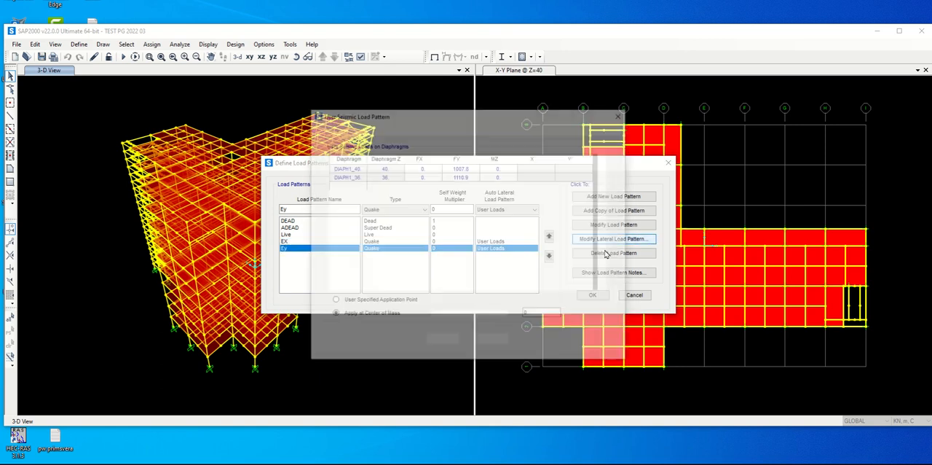
{"action": "left_click_drag", "start_coordinate": [540, 314], "coordinate": [515, 315]}
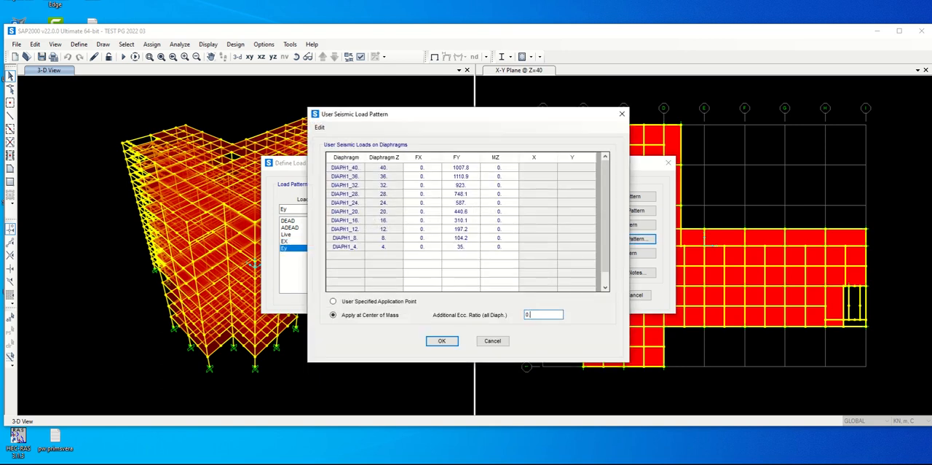
{"action": "left_click", "coordinate": [442, 342]}
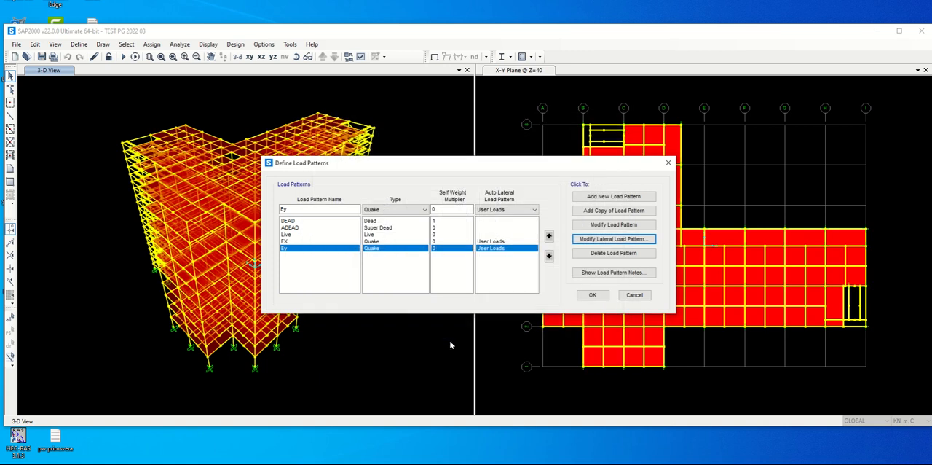
{"action": "left_click", "coordinate": [593, 294]}
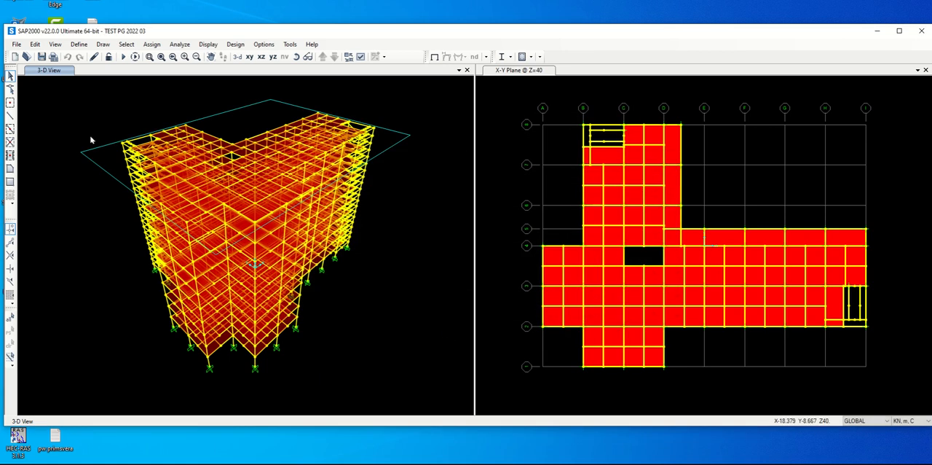
Run the analysis with the load cases set to run
{"action": "left_click", "coordinate": [123, 56]}
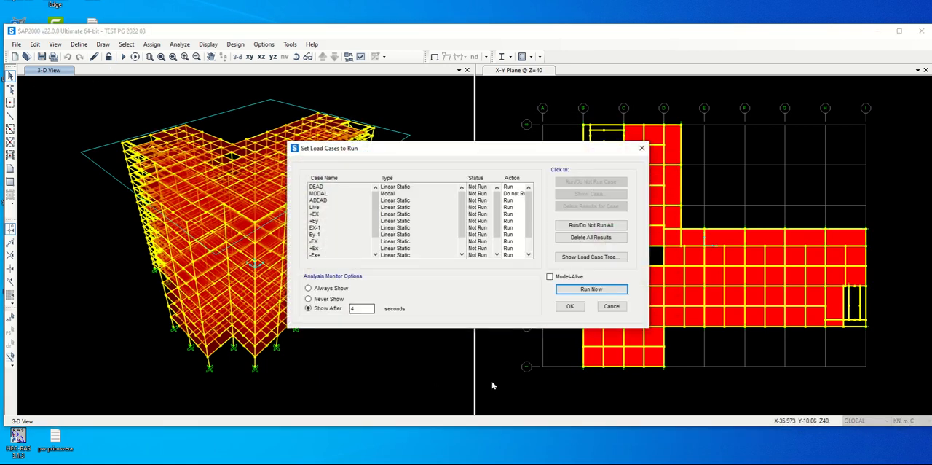
{"action": "left_click", "coordinate": [593, 292]}
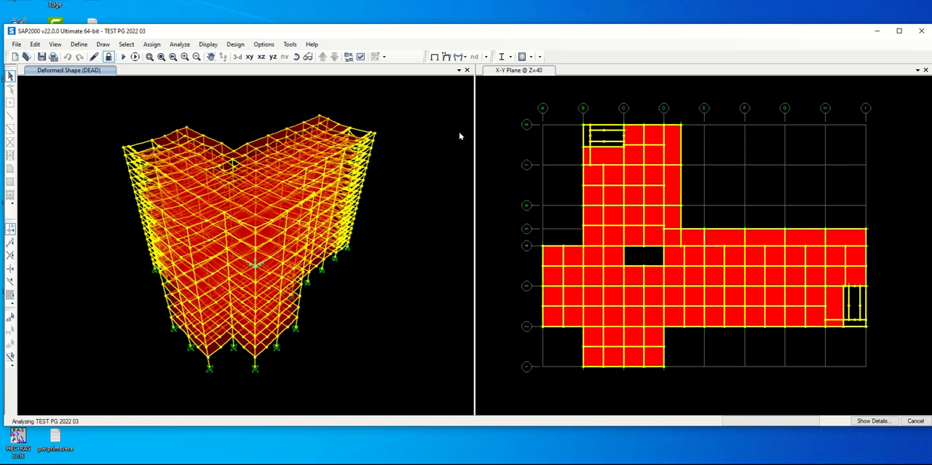
{"action": "left_click", "coordinate": [490, 141]}
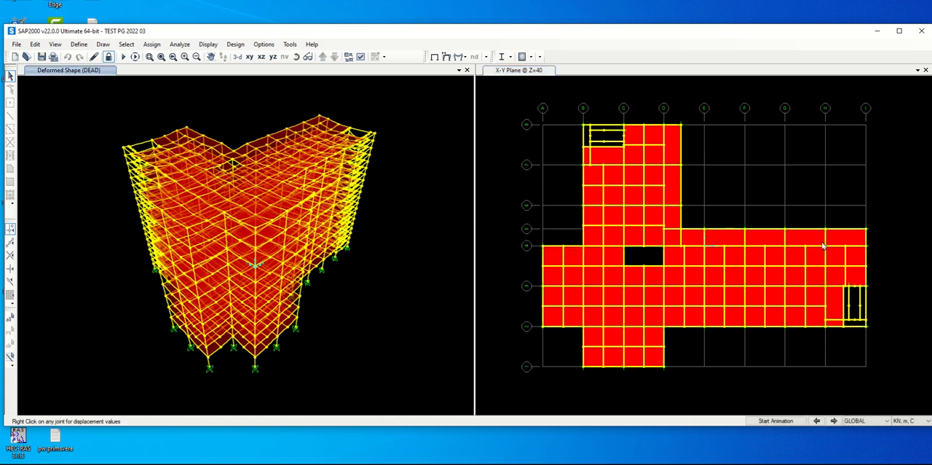
Accept the 40 m tolerance for 2D view cutting planes and select the joints at X = -28.8 and X = 28.8 along Y = 0
{"action": "left_click", "coordinate": [492, 133]}
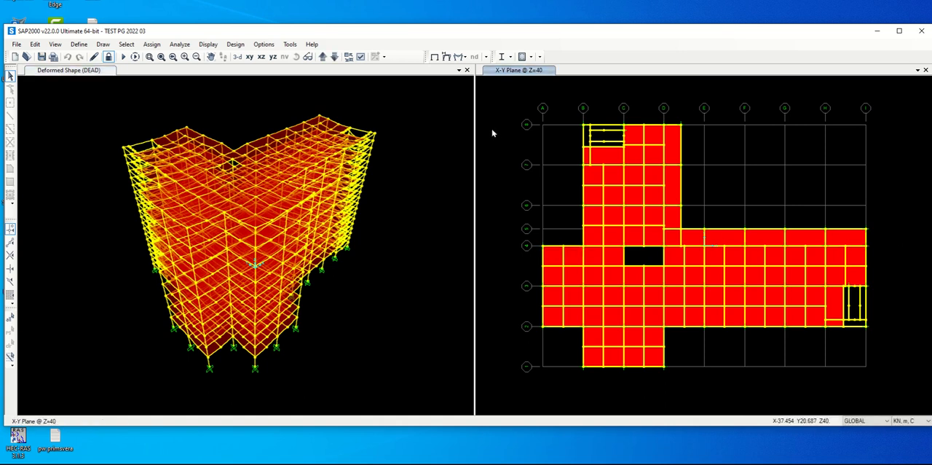
{"action": "left_click", "coordinate": [265, 45]}
{"action": "left_click", "coordinate": [271, 56]}
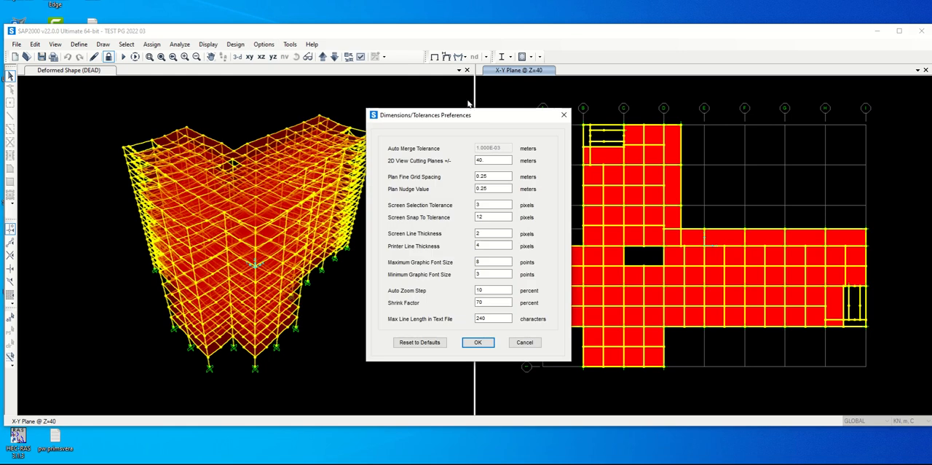
{"action": "left_click", "coordinate": [478, 341]}
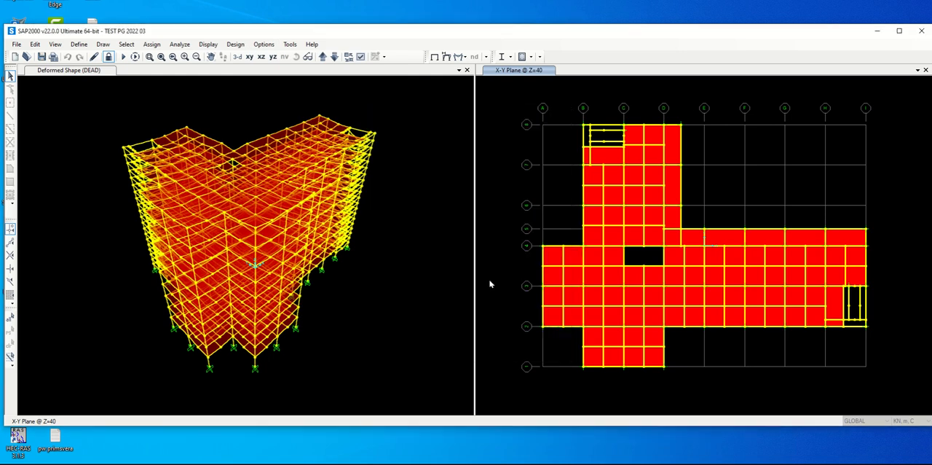
{"action": "left_click", "coordinate": [534, 244]}
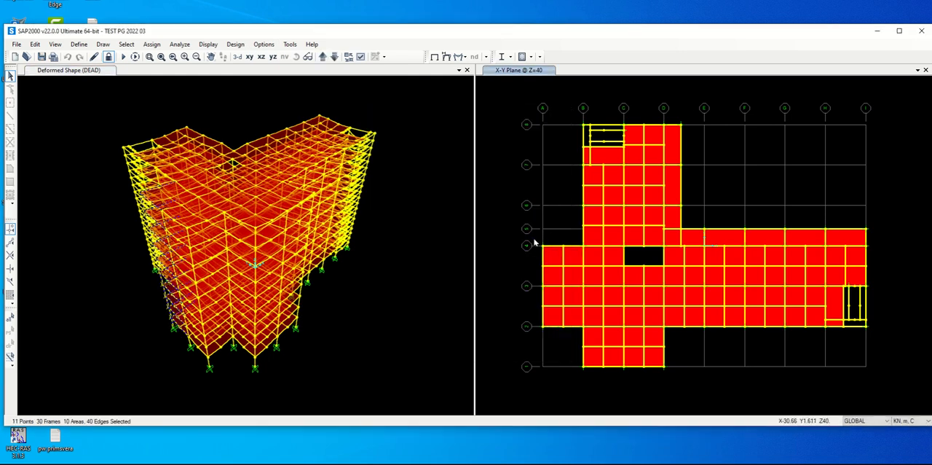
{"action": "left_click", "coordinate": [864, 248]}
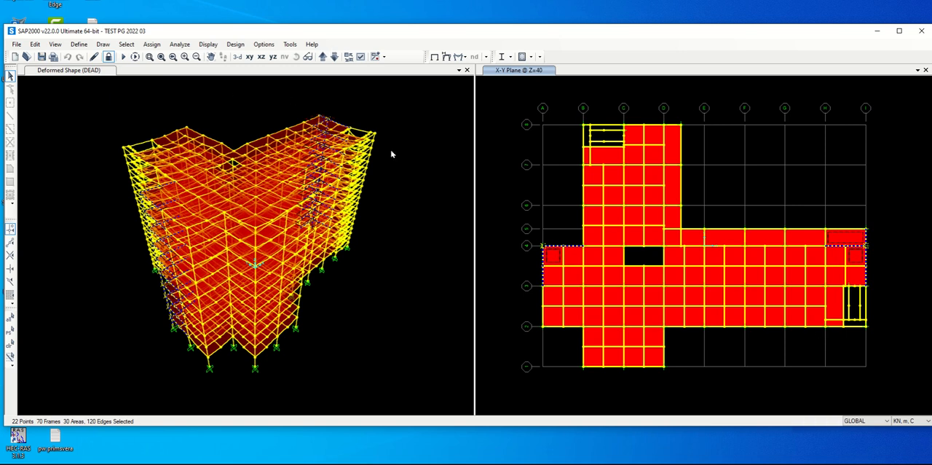
Choose the Joint Displacements results and the Joint Coordinates data as tables for display, limited to the selection
{"action": "key", "text": "ctrl+t"}
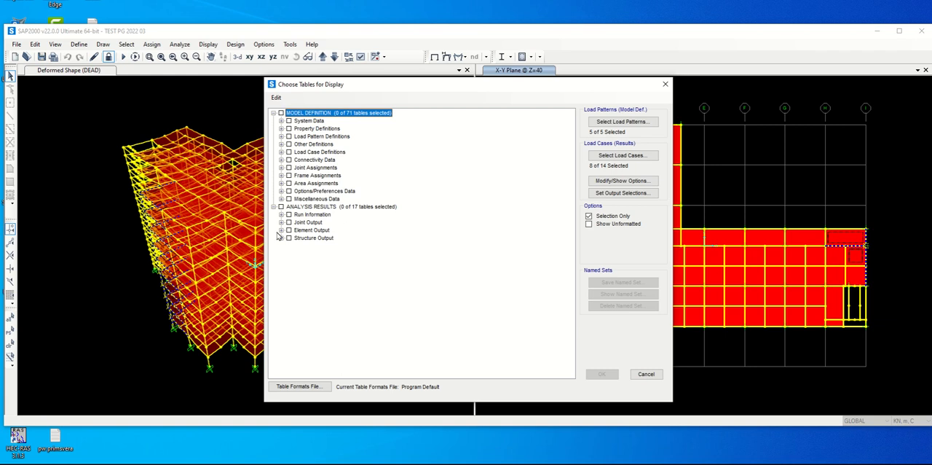
{"action": "left_click", "coordinate": [281, 222]}
{"action": "left_click", "coordinate": [296, 230]}
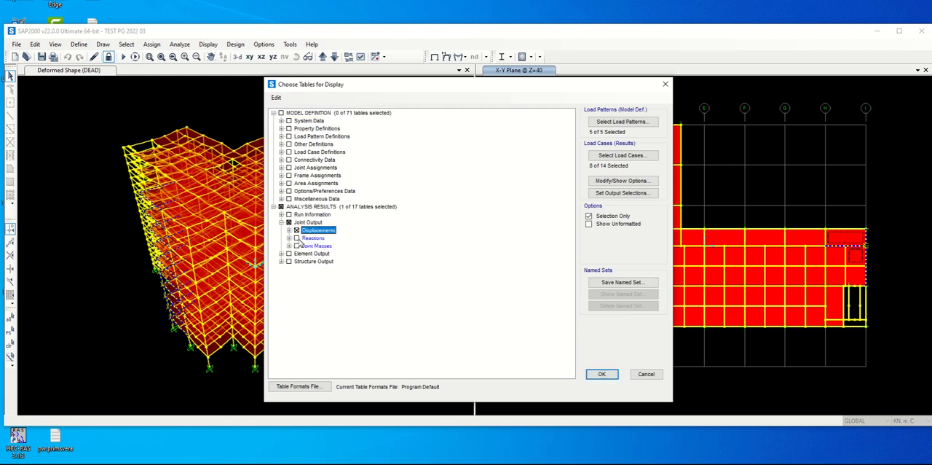
{"action": "left_click", "coordinate": [288, 230]}
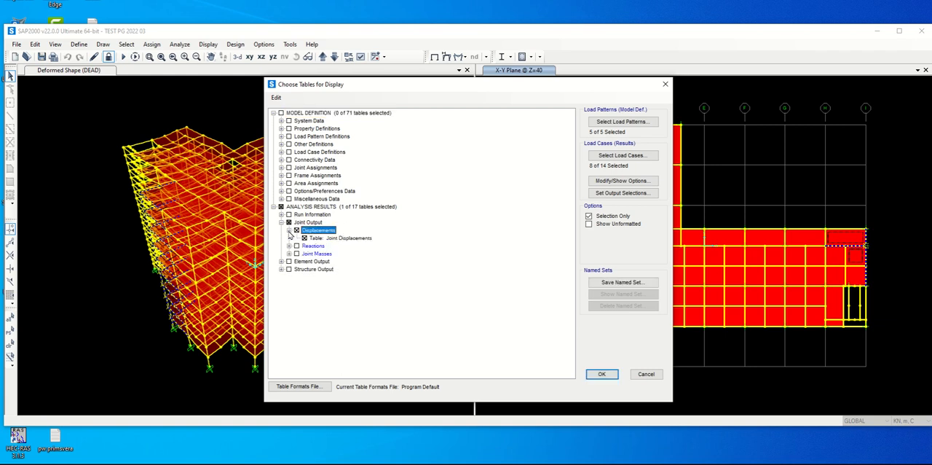
{"action": "left_click", "coordinate": [282, 161]}
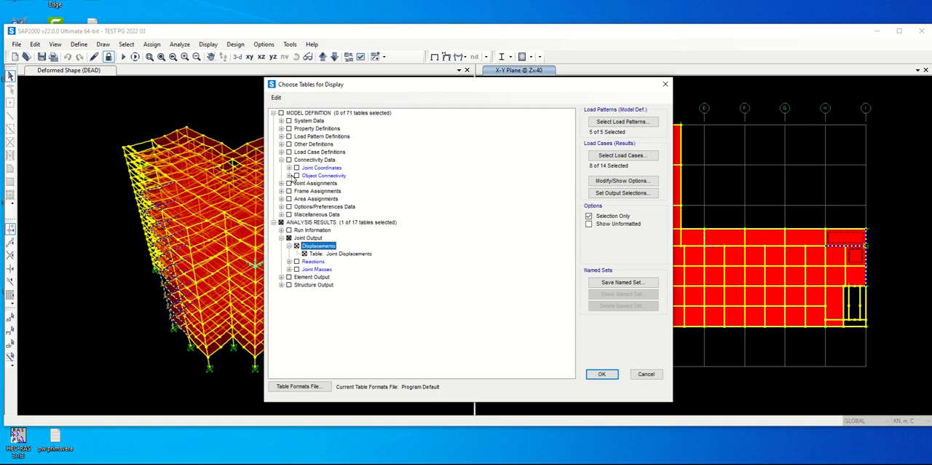
{"action": "left_click", "coordinate": [296, 168]}
Limit the output load cases for the tables to -Ey, -Ey+, +Ey and +Ey-
{"action": "left_click", "coordinate": [606, 162]}
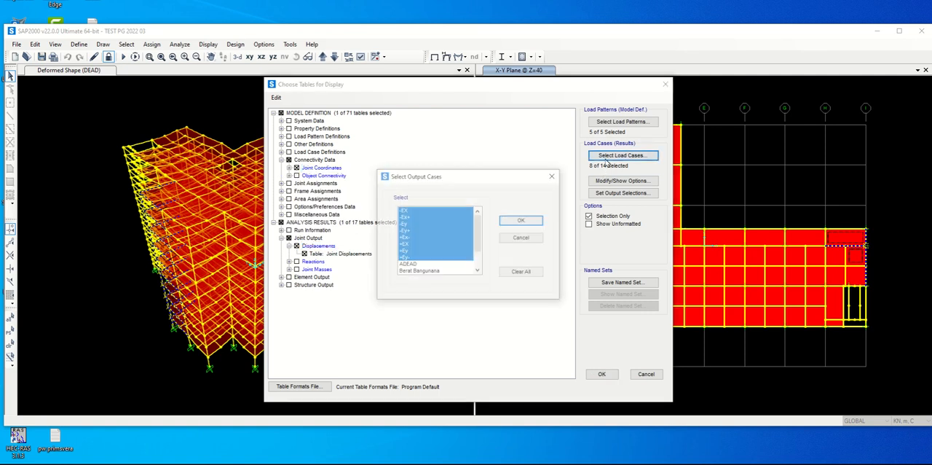
{"action": "mouse_move", "coordinate": [478, 237]}
{"action": "left_mouse_down"}
{"action": "mouse_move", "coordinate": [480, 256]}
{"action": "mouse_move", "coordinate": [481, 233]}
{"action": "left_mouse_up"}
{"action": "left_click", "coordinate": [480, 213]}
{"action": "left_click", "coordinate": [443, 252]}
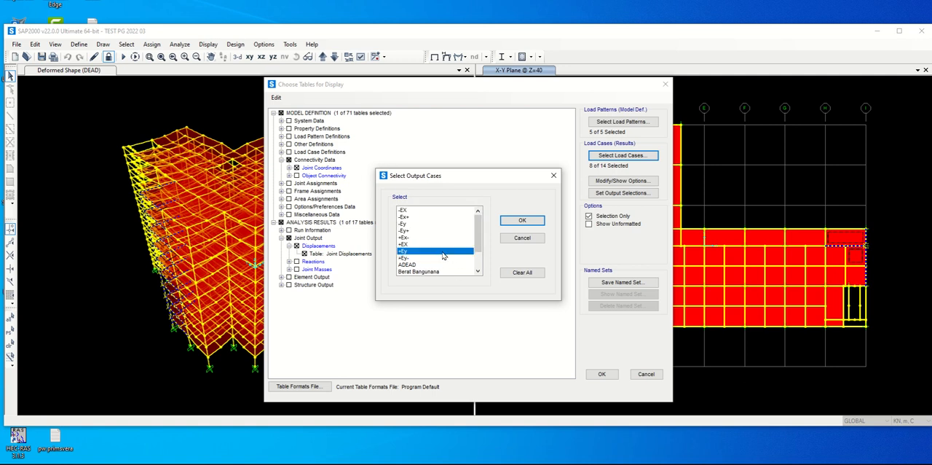
{"action": "left_click", "coordinate": [425, 211]}
{"action": "left_click", "coordinate": [413, 218]}
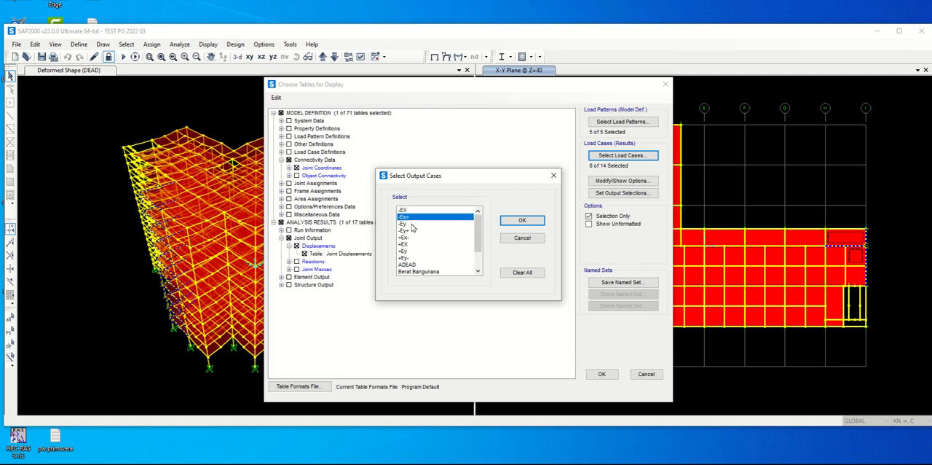
{"action": "left_click", "coordinate": [412, 225]}
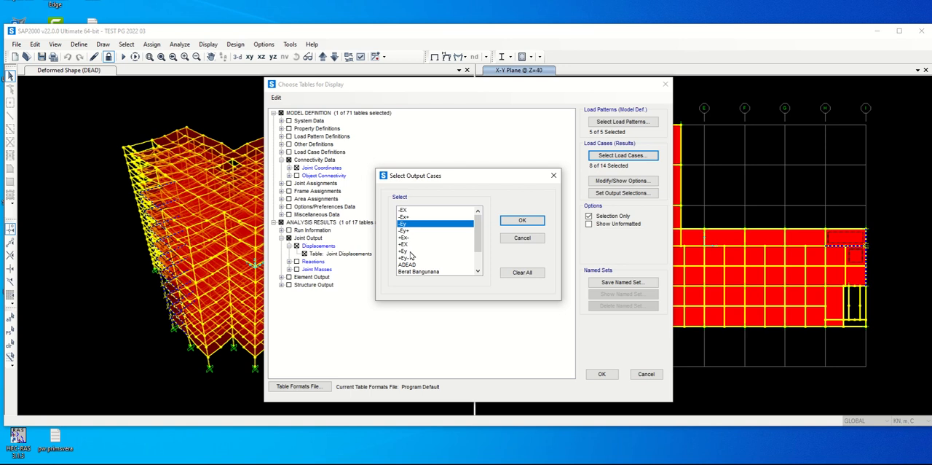
{"action": "left_click", "coordinate": [410, 251], "text": "ctrl"}
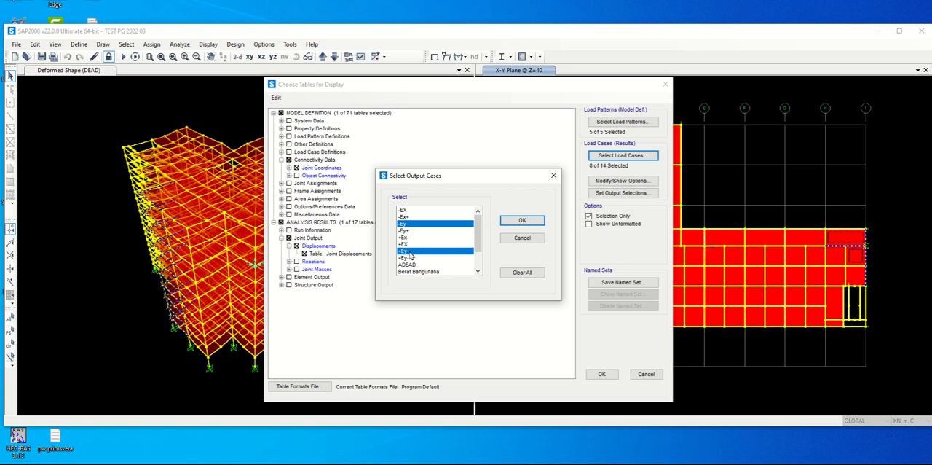
{"action": "left_click", "coordinate": [405, 231], "text": "ctrl"}
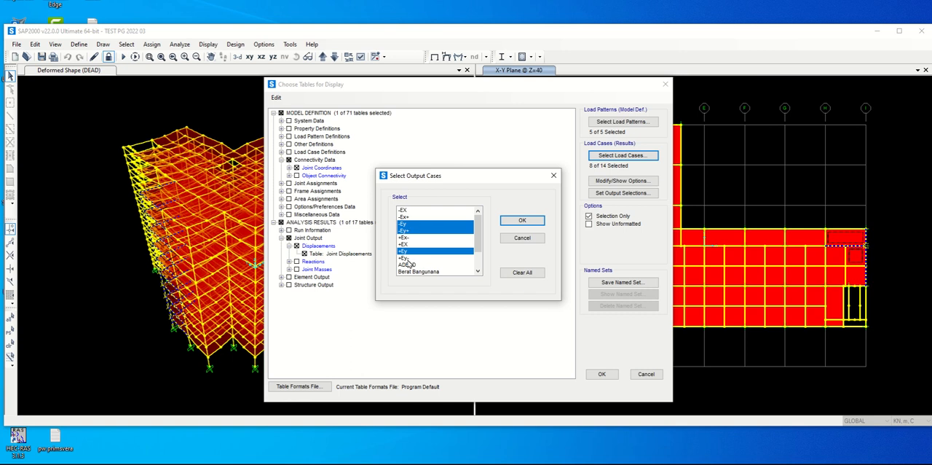
{"action": "left_click", "coordinate": [414, 258], "text": "ctrl"}
{"action": "left_click", "coordinate": [522, 220]}
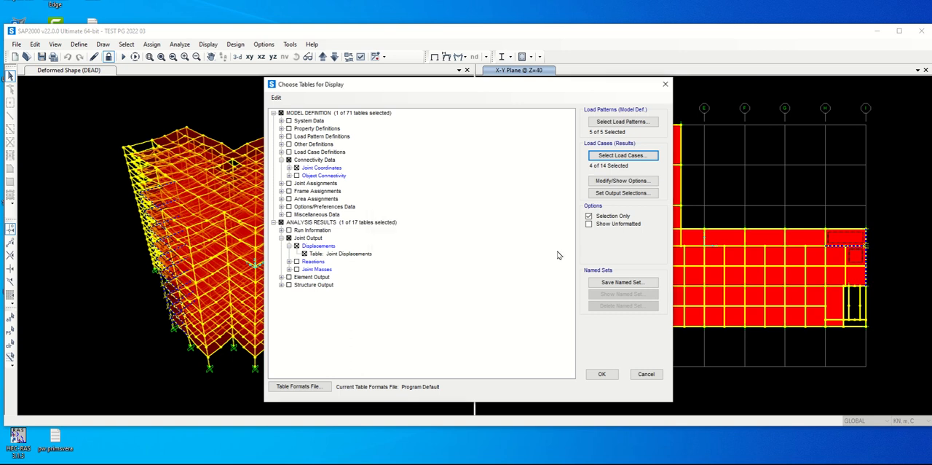
Export all the chosen tables to Excel and switch to the exported workbook in a maximized window
{"action": "left_click", "coordinate": [601, 373]}
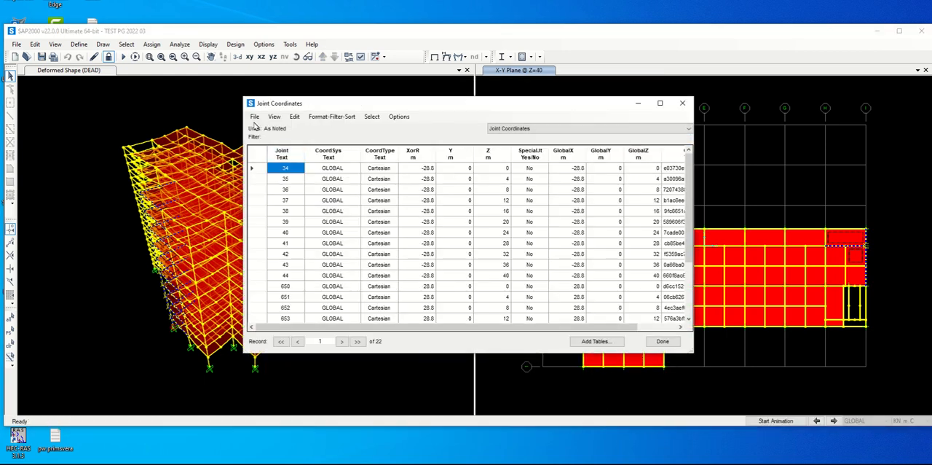
{"action": "left_click", "coordinate": [255, 117]}
{"action": "mouse_move", "coordinate": [329, 163]}
{"action": "left_click", "coordinate": [430, 163]}
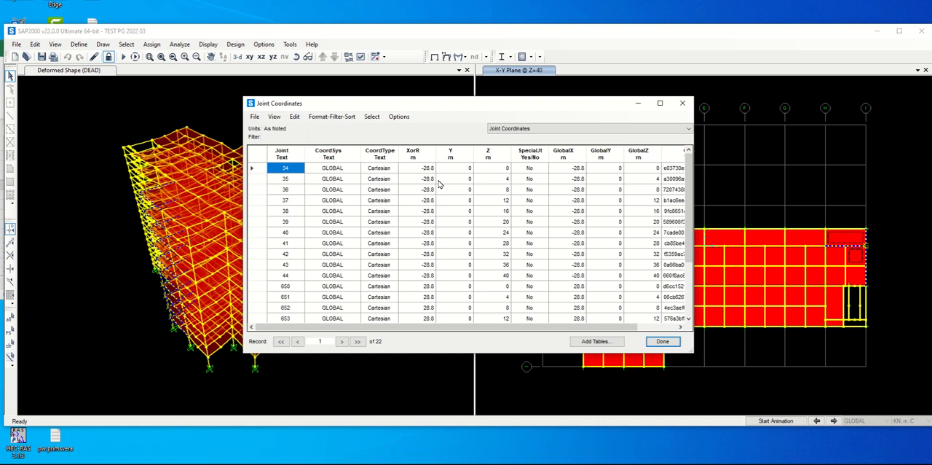
{"action": "left_click", "coordinate": [670, 339]}
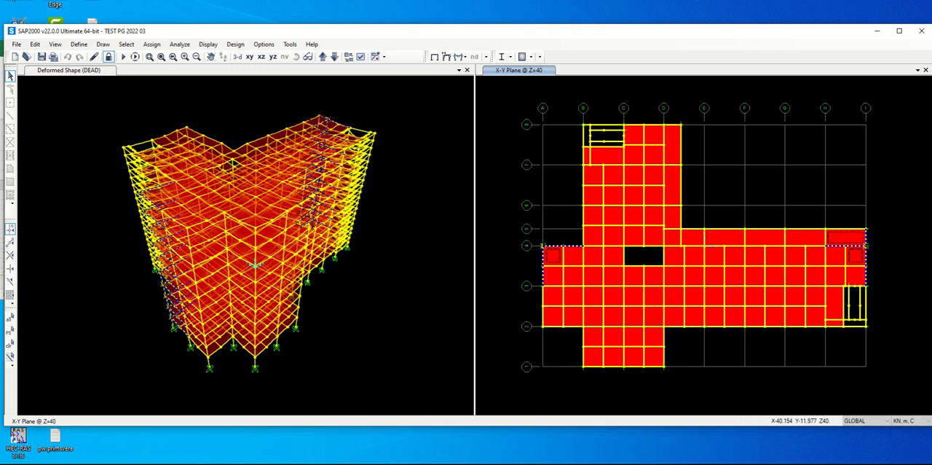
{"action": "left_click", "coordinate": [394, 458]}
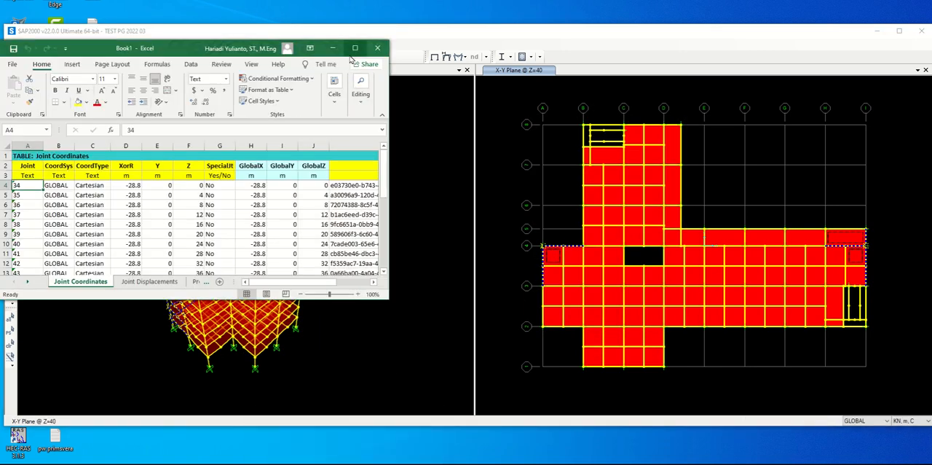
{"action": "key", "text": "super+Up"}
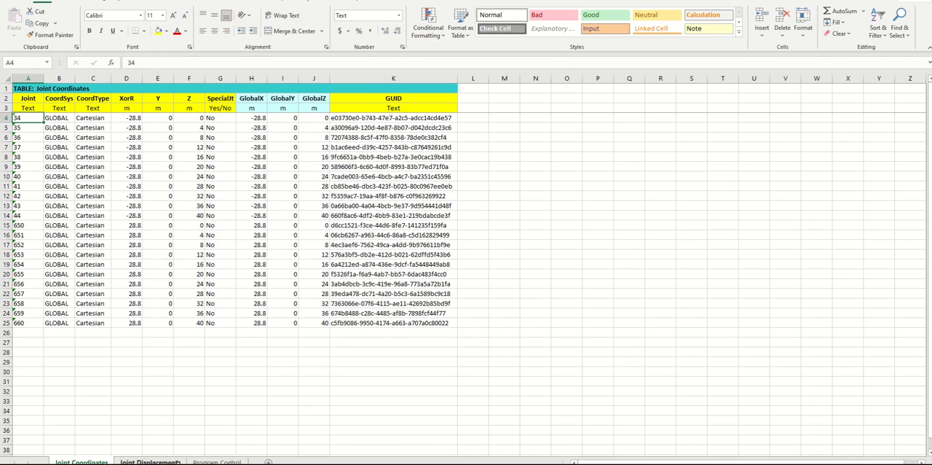
Add filters to row 3 of the Joint Displacements sheet and filter OutputCase to show only +Ey
{"action": "left_click", "coordinate": [151, 462]}
{"action": "left_click", "coordinate": [6, 108]}
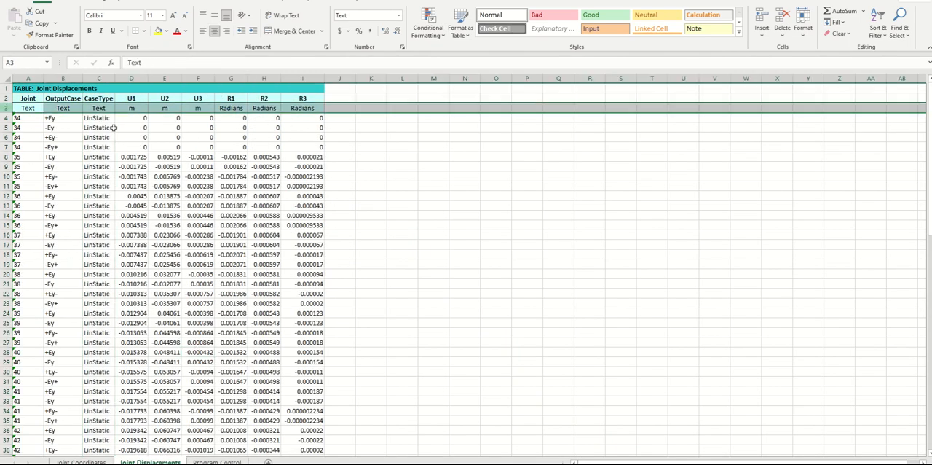
{"action": "left_click", "coordinate": [878, 27]}
{"action": "left_click", "coordinate": [882, 92]}
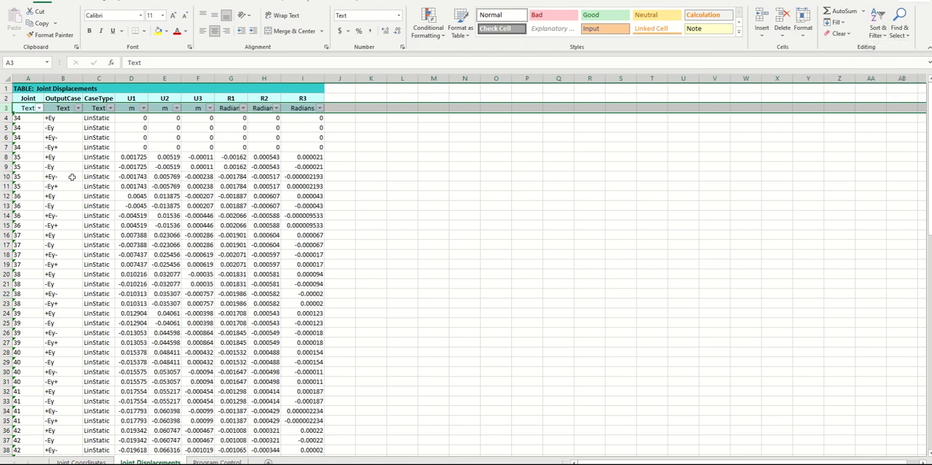
{"action": "left_click", "coordinate": [77, 108]}
{"action": "left_click", "coordinate": [47, 223]}
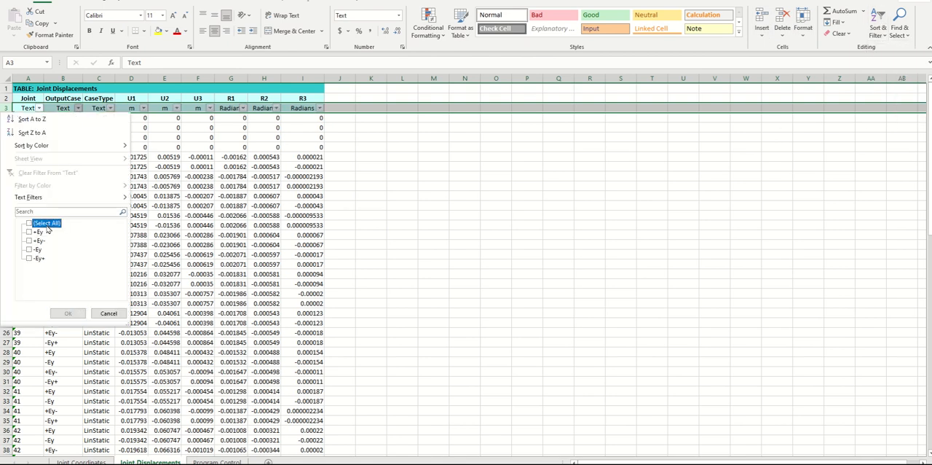
{"action": "left_click", "coordinate": [37, 232]}
{"action": "left_click", "coordinate": [68, 313]}
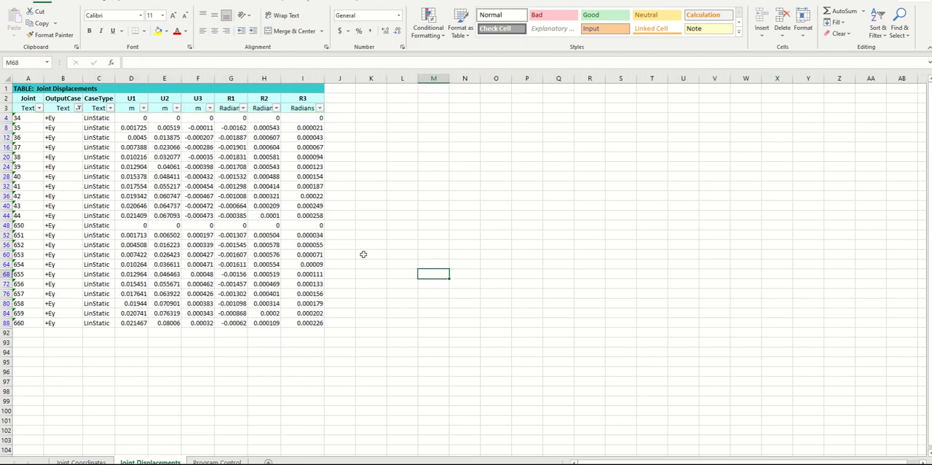
Try to paste the joint Z coordinates F4:F25 from the Joint Coordinates sheet over the filtered CaseType column, starting at C4
{"action": "left_click", "coordinate": [80, 461]}
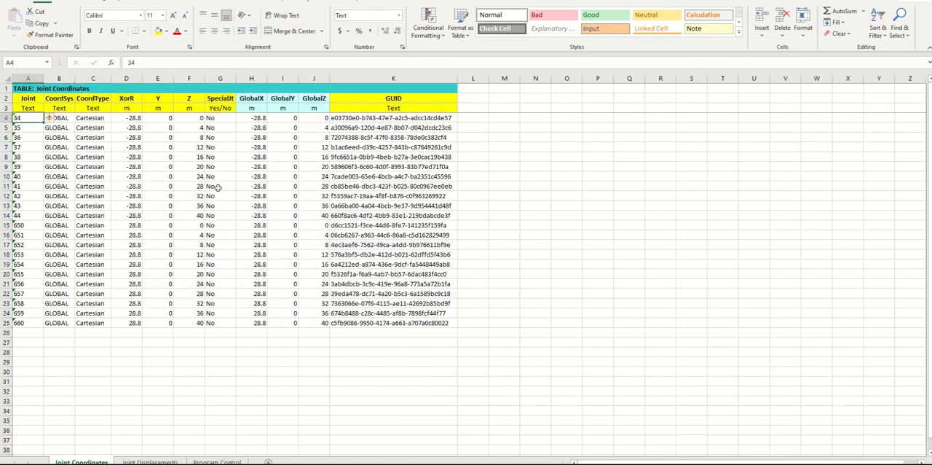
{"action": "left_click_drag", "start_coordinate": [204, 118], "coordinate": [197, 325]}
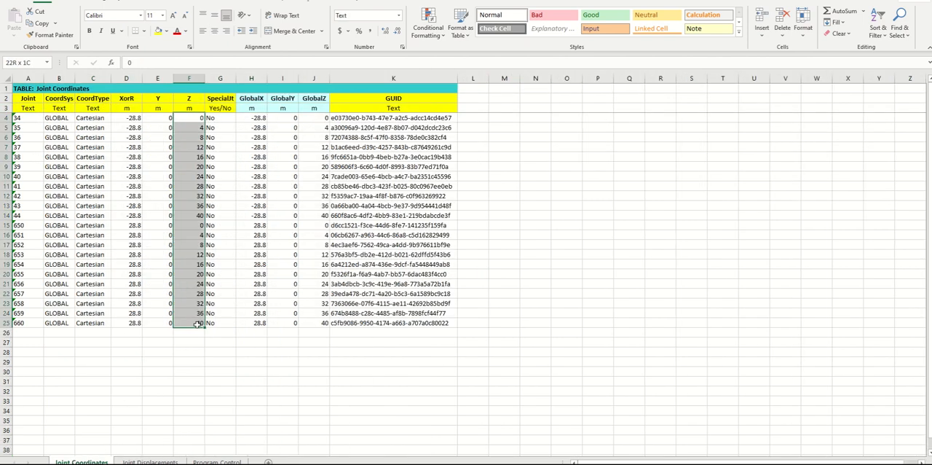
{"action": "left_click", "coordinate": [42, 23]}
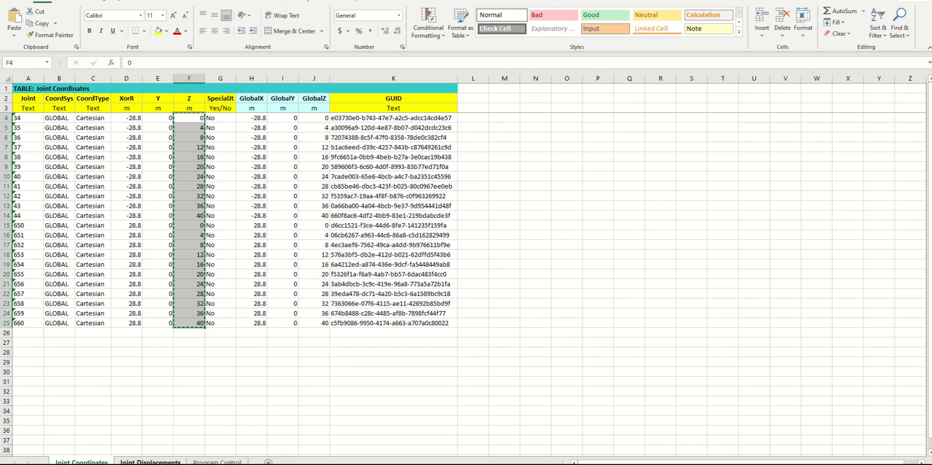
{"action": "left_click", "coordinate": [150, 461]}
{"action": "left_click", "coordinate": [93, 117]}
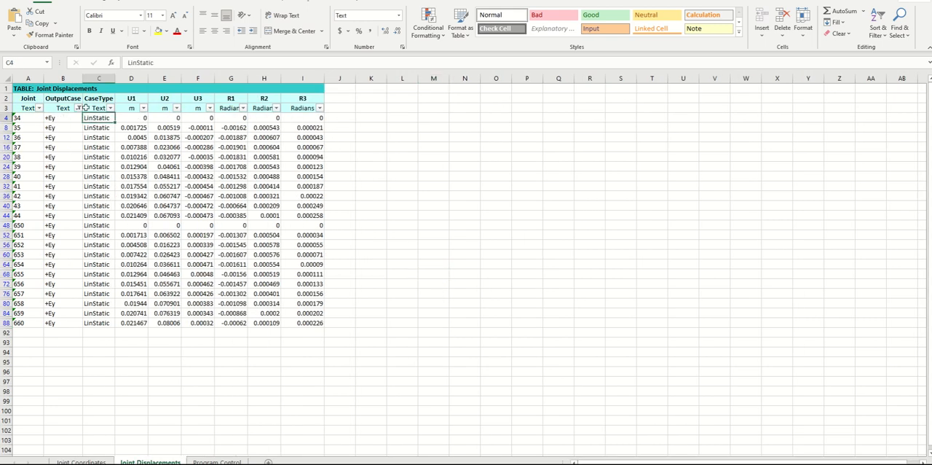
{"action": "left_click", "coordinate": [14, 34]}
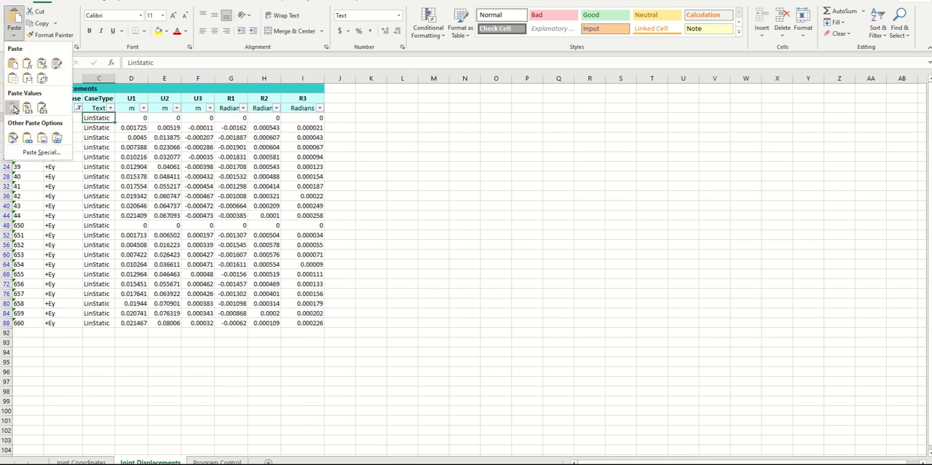
{"action": "left_click", "coordinate": [12, 78]}
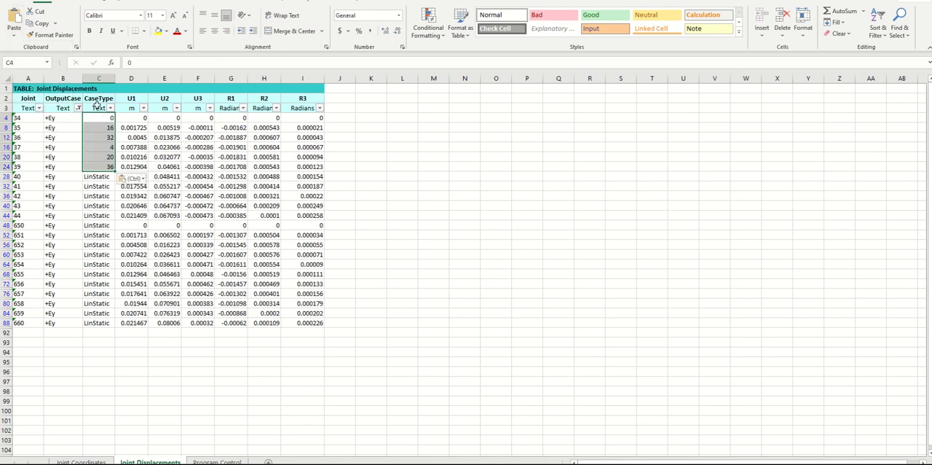
{"action": "key", "text": "ctrl+z"}
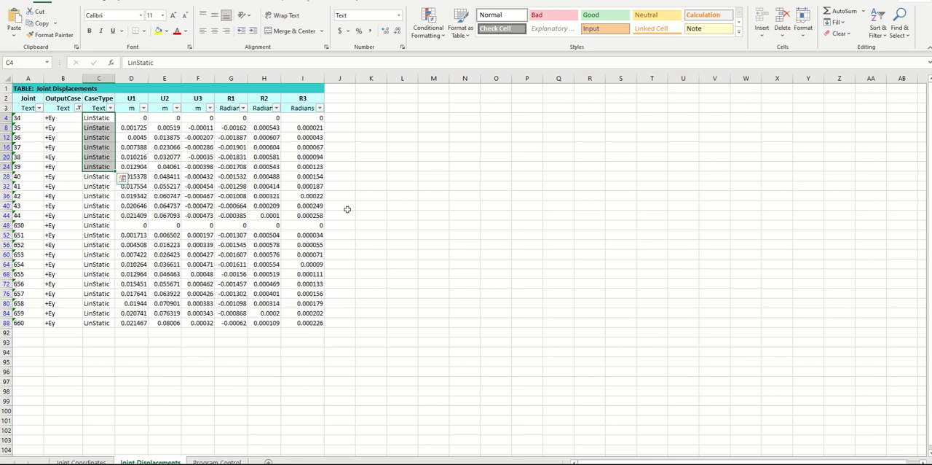
{"action": "key", "text": "Escape"}
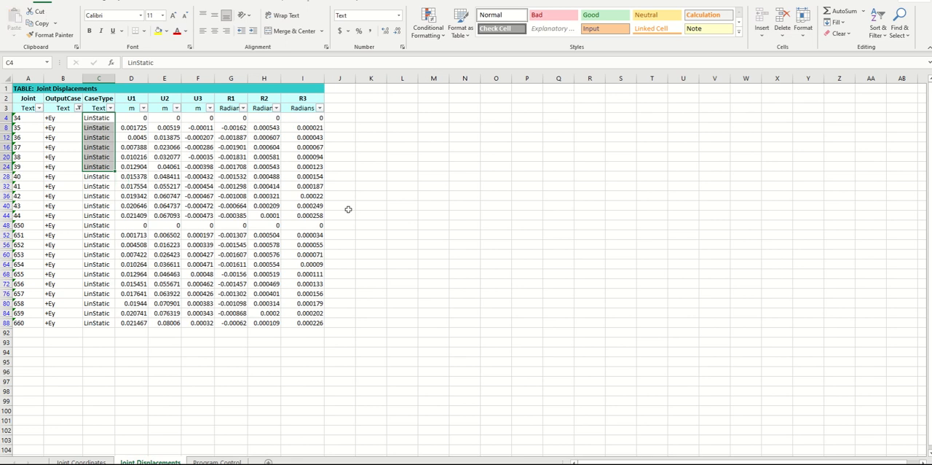
Copy the filtered +Ey Joint Displacements table with its headers into cell A1 of a new sheet
{"action": "left_click", "coordinate": [28, 86]}
{"action": "key", "text": "ctrl+a"}
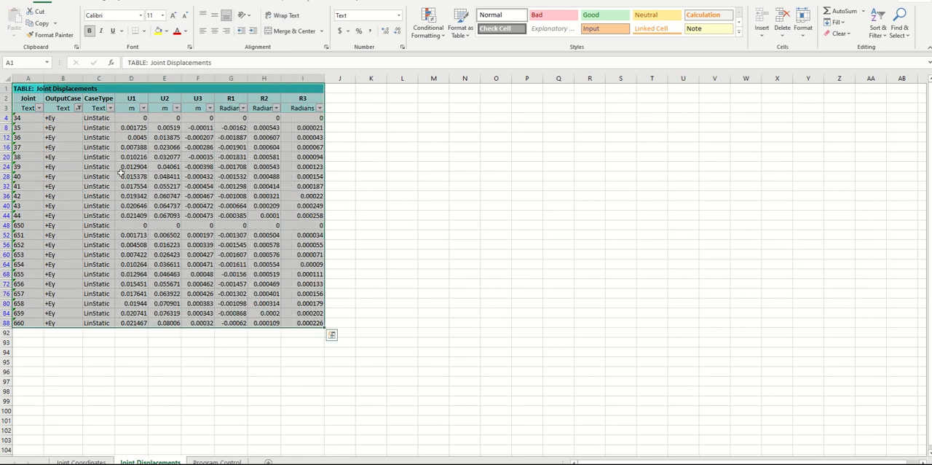
{"action": "key", "text": "ctrl+c"}
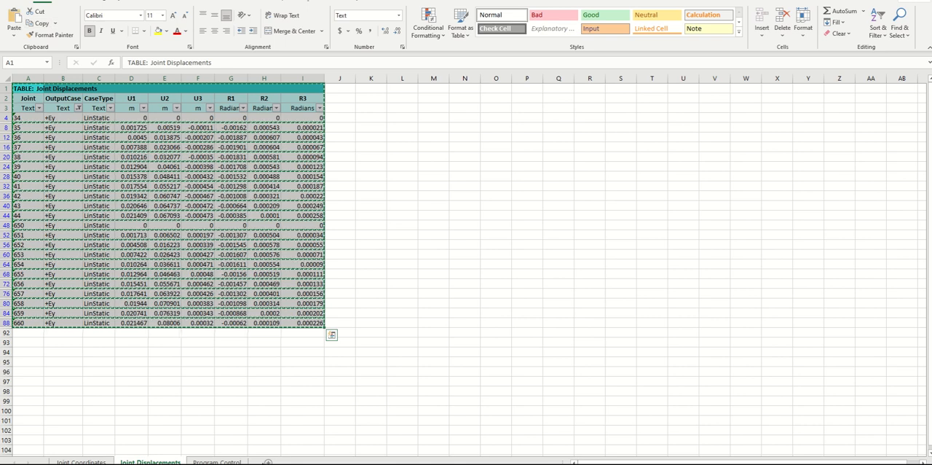
{"action": "left_click", "coordinate": [267, 462]}
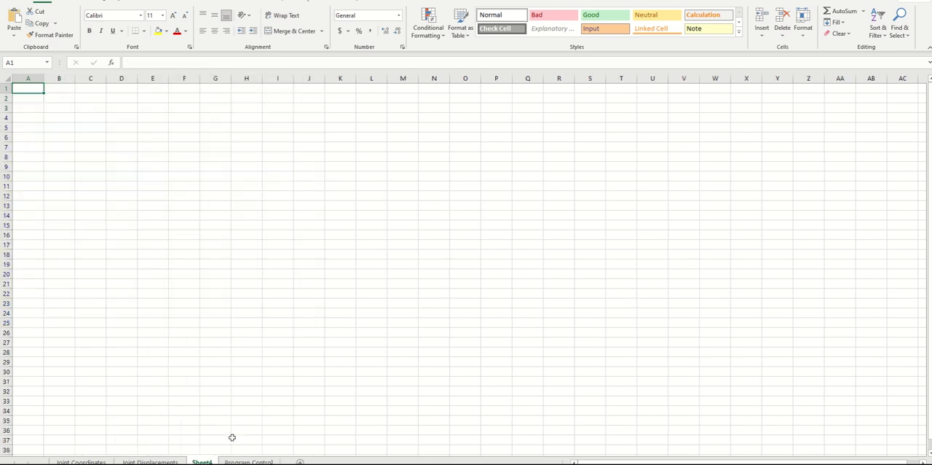
{"action": "left_click", "coordinate": [14, 35]}
{"action": "left_click", "coordinate": [27, 79]}
{"action": "left_click", "coordinate": [371, 244]}
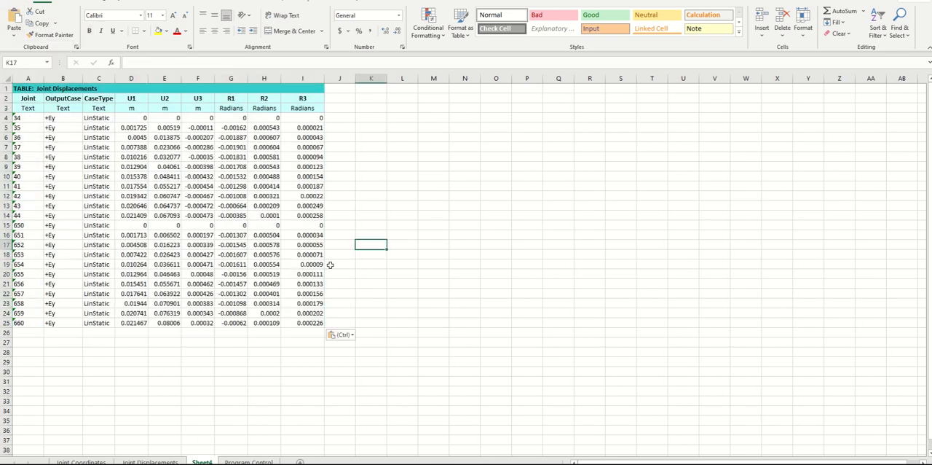
Copy the joint Z coordinates F4:F25 from the Joint Coordinates sheet over the new sheet's CaseType values, starting at C4
{"action": "left_click", "coordinate": [102, 462]}
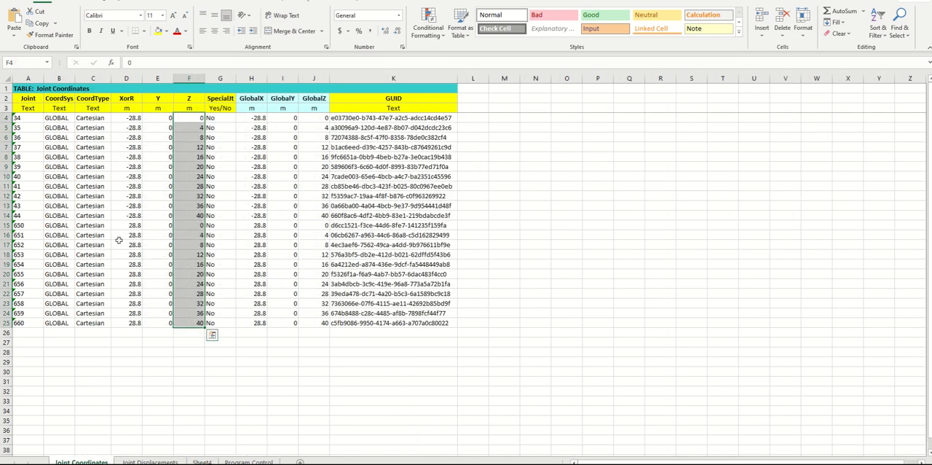
{"action": "left_click", "coordinate": [38, 23]}
{"action": "left_click", "coordinate": [202, 462]}
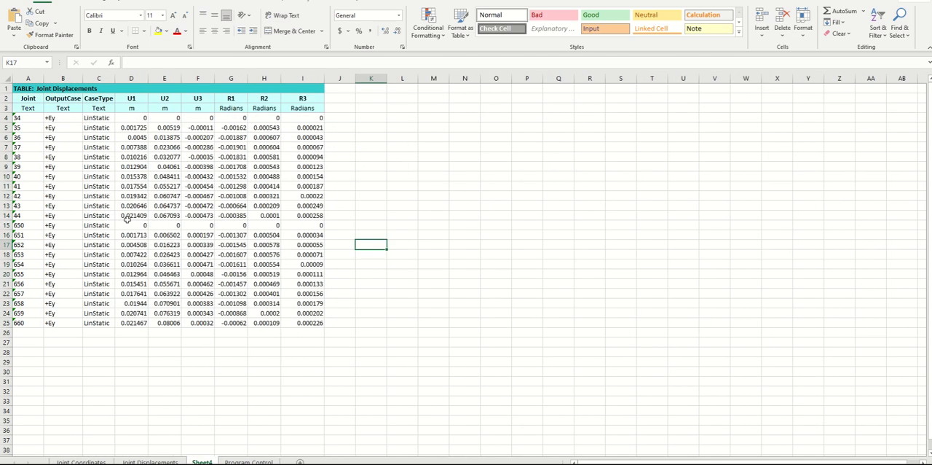
{"action": "left_click", "coordinate": [98, 117]}
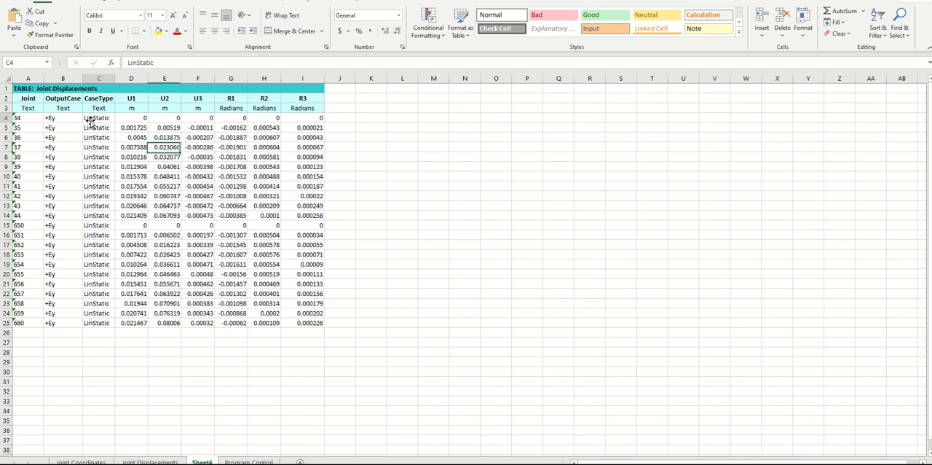
{"action": "left_click", "coordinate": [14, 22]}
{"action": "left_click", "coordinate": [259, 381]}
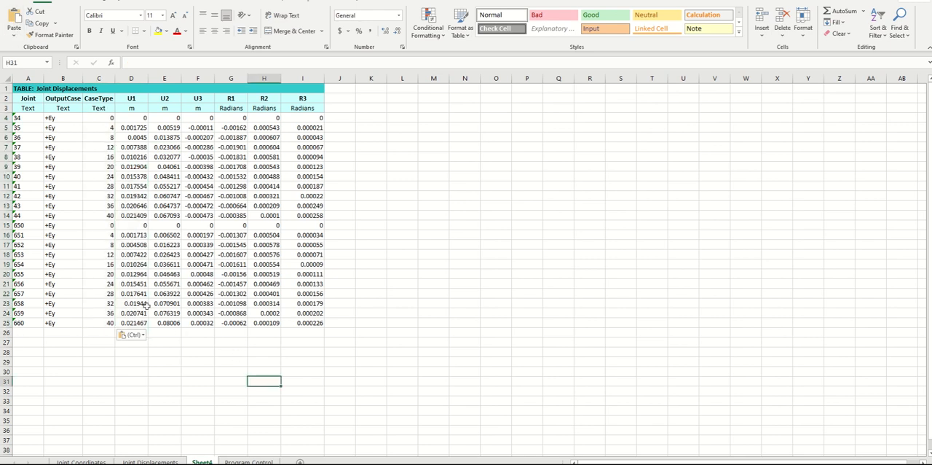
Copy the table header rows A1:I3 to K1 to start a second table beside the first
{"action": "left_click", "coordinate": [33, 234]}
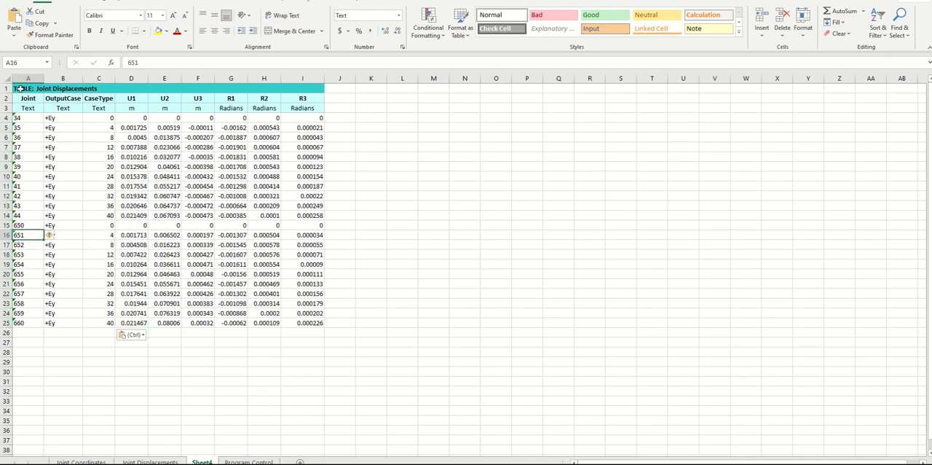
{"action": "left_click_drag", "start_coordinate": [20, 88], "coordinate": [310, 108]}
{"action": "left_click", "coordinate": [38, 23]}
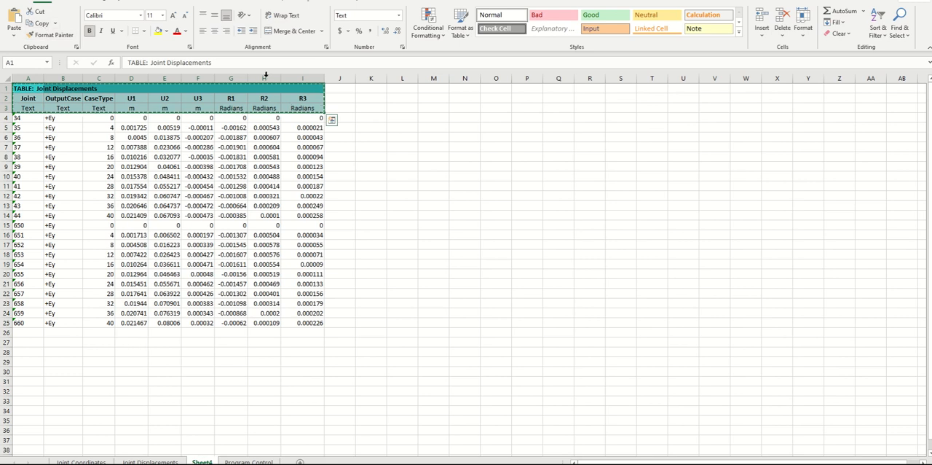
{"action": "left_click", "coordinate": [371, 88]}
{"action": "left_click", "coordinate": [14, 22]}
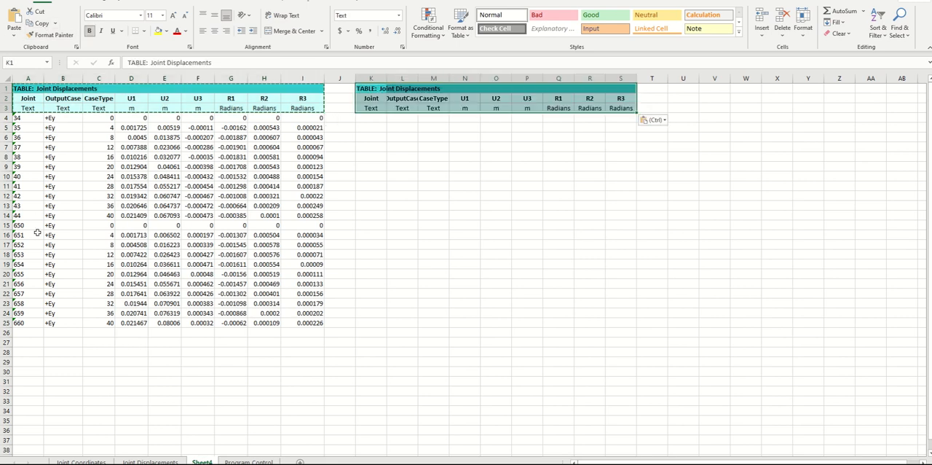
Move the rows of joints 650 to 660, A15:I25, under the second header starting at K4
{"action": "left_click_drag", "start_coordinate": [22, 225], "coordinate": [296, 321]}
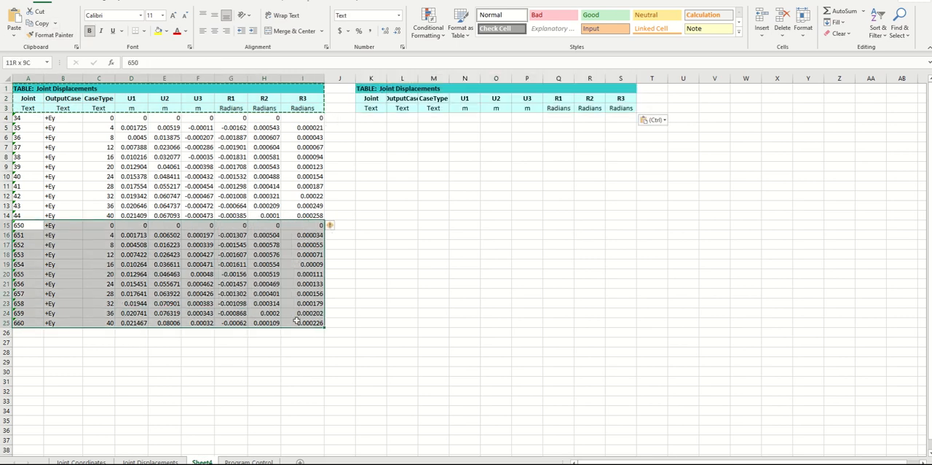
{"action": "left_click", "coordinate": [38, 22]}
{"action": "left_click", "coordinate": [357, 118]}
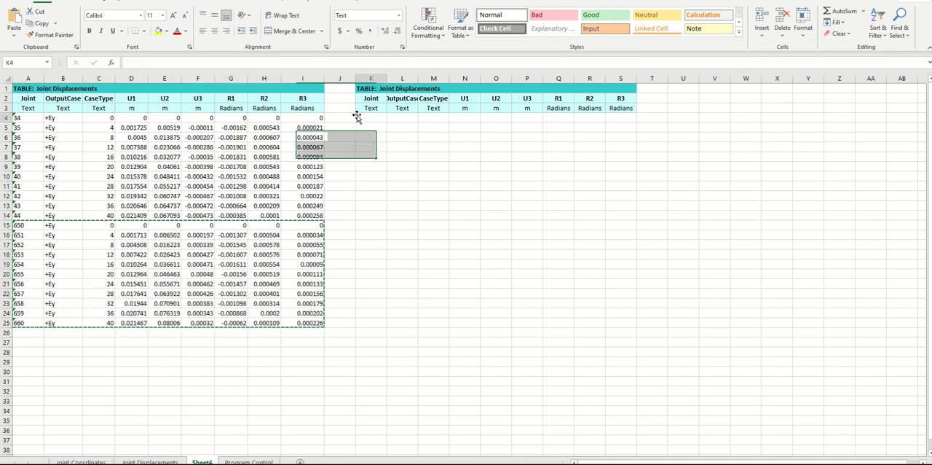
{"action": "left_click", "coordinate": [14, 21]}
Add filters to row 3 and sort the first table's CaseType column from largest to smallest
{"action": "left_click", "coordinate": [6, 108]}
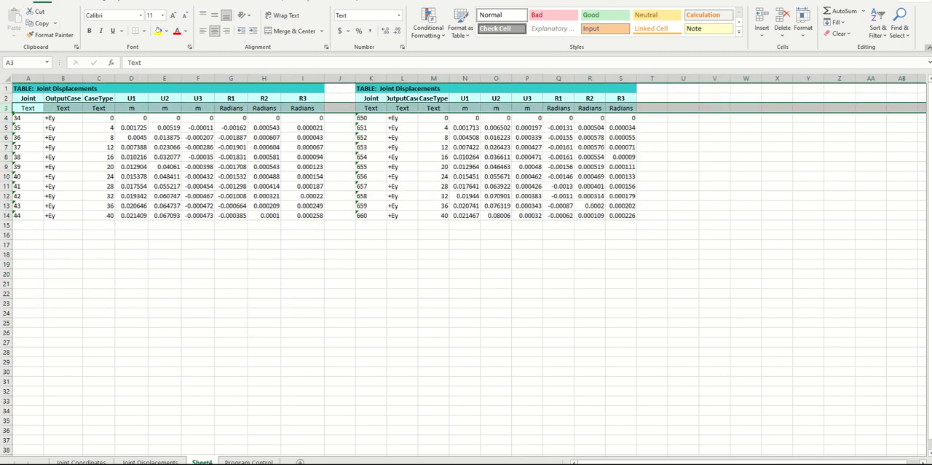
{"action": "left_click", "coordinate": [878, 29]}
{"action": "left_click", "coordinate": [894, 90]}
{"action": "left_click", "coordinate": [814, 259]}
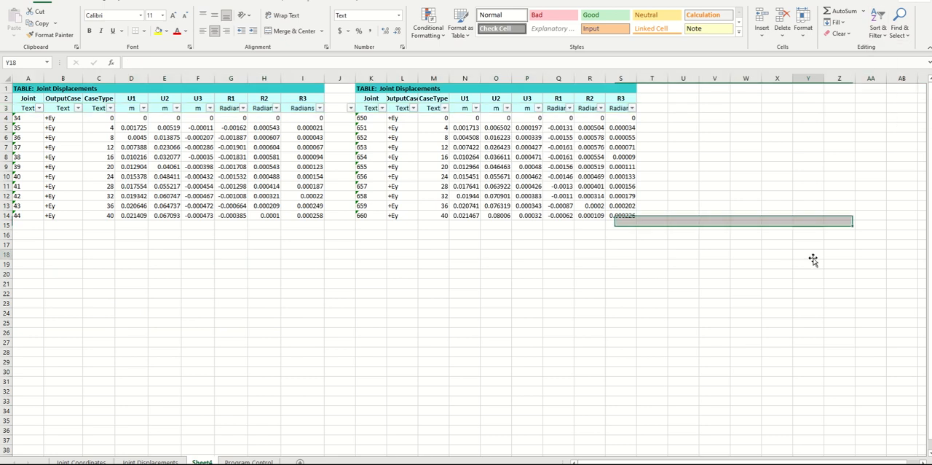
{"action": "left_click", "coordinate": [110, 108]}
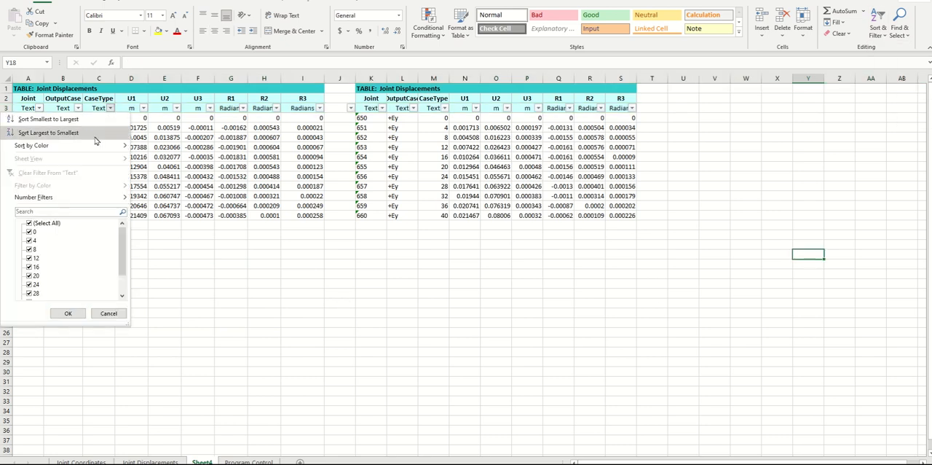
{"action": "left_click", "coordinate": [44, 132]}
{"action": "left_click", "coordinate": [109, 291]}
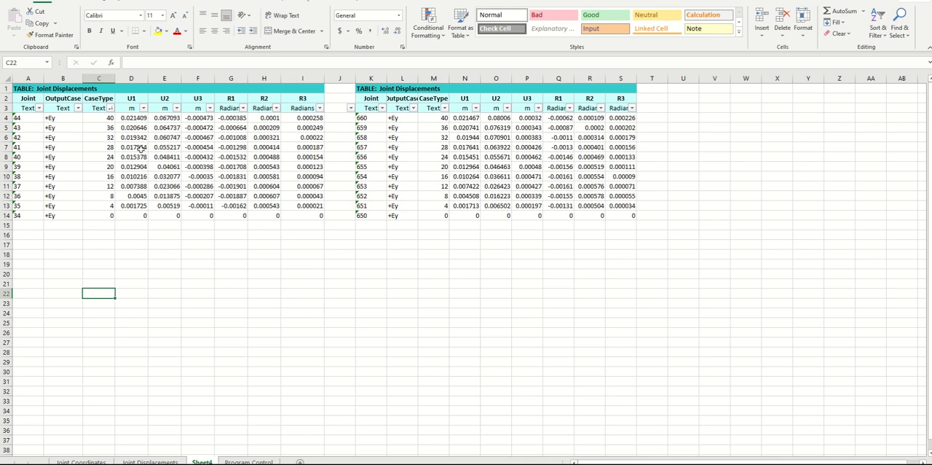
{"action": "left_click", "coordinate": [227, 207]}
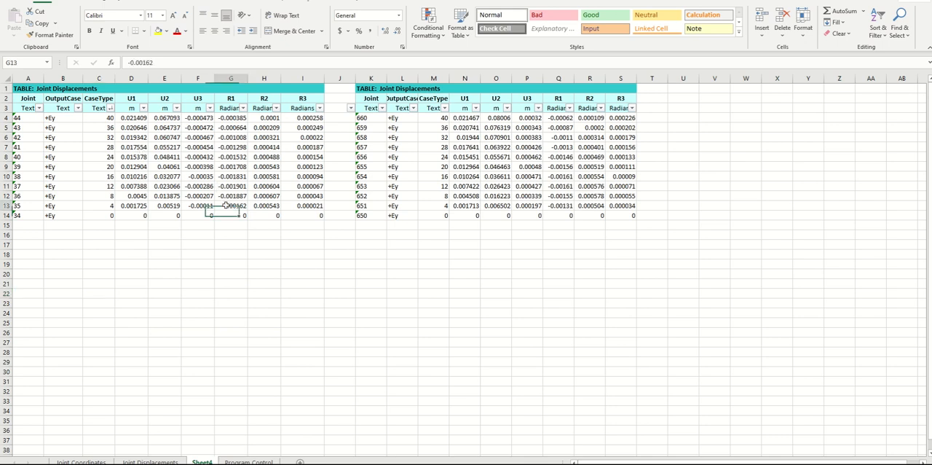
{"action": "left_click", "coordinate": [208, 371]}
In the torsional irregularity workbook, clear the δA and δB values of the four tables in V71:W80, AF71:AG80, V84:W93 and AF84:AG93
{"action": "left_click", "coordinate": [347, 463]}
{"action": "left_click", "coordinate": [293, 441]}
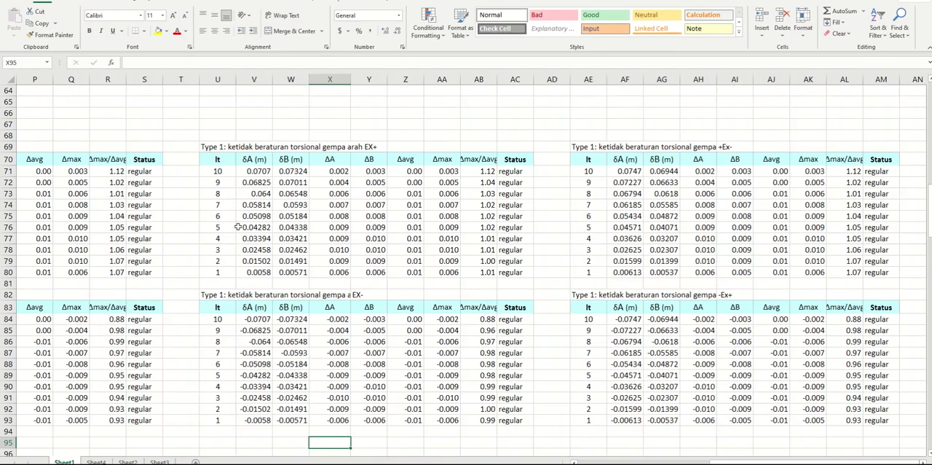
{"action": "left_click", "coordinate": [287, 193]}
{"action": "left_click", "coordinate": [195, 122]}
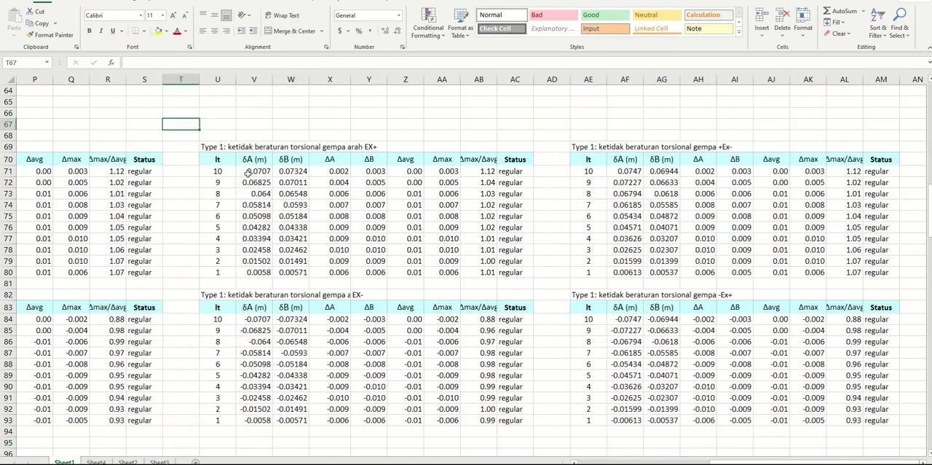
{"action": "left_click_drag", "start_coordinate": [247, 171], "coordinate": [289, 268]}
{"action": "key", "text": "Delete"}
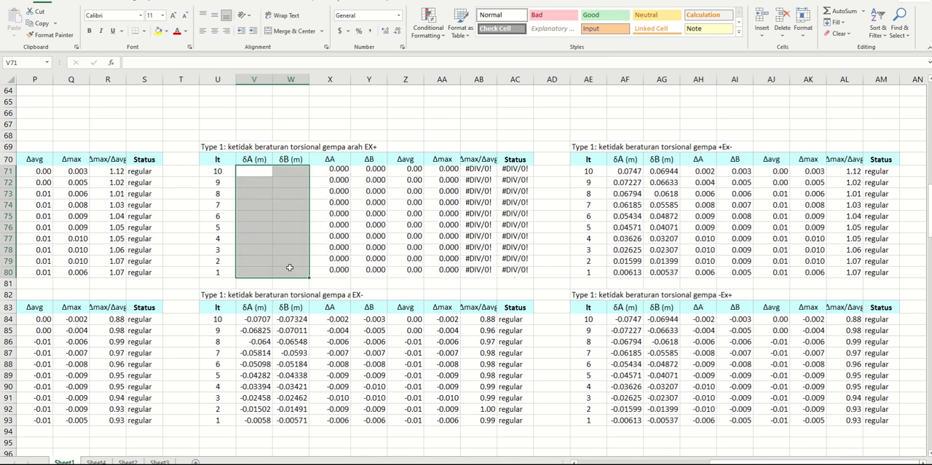
{"action": "left_click_drag", "start_coordinate": [623, 170], "coordinate": [652, 269]}
{"action": "key", "text": "Delete"}
{"action": "left_click_drag", "start_coordinate": [253, 320], "coordinate": [294, 420]}
{"action": "key", "text": "Delete"}
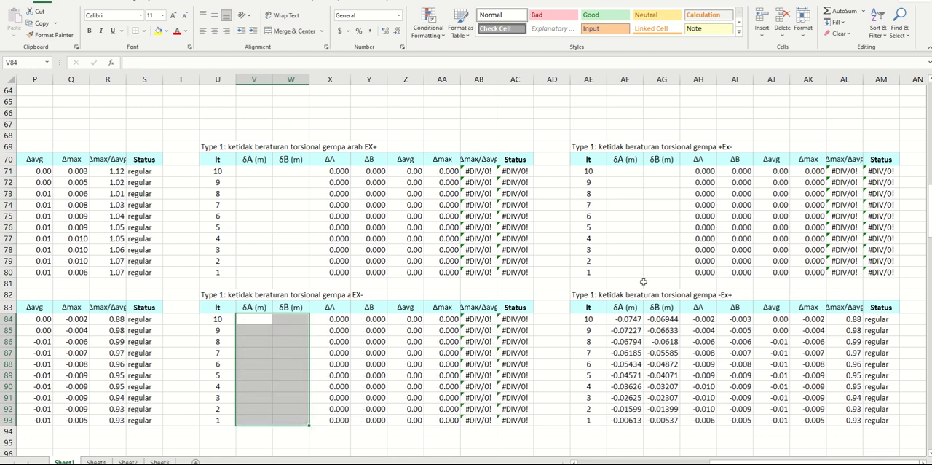
{"action": "left_click_drag", "start_coordinate": [627, 321], "coordinate": [655, 421]}
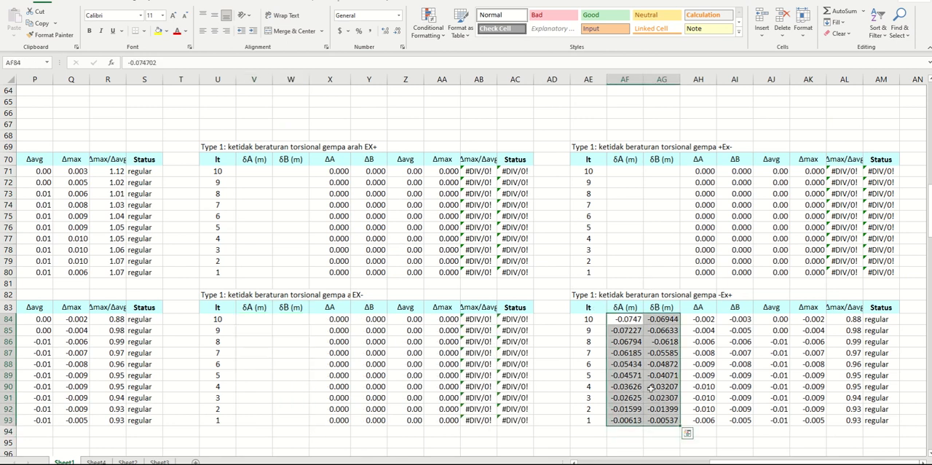
{"action": "key", "text": "Delete"}
Remove the EX+ direction label from the end of the table title in U69
{"action": "left_click", "coordinate": [289, 169]}
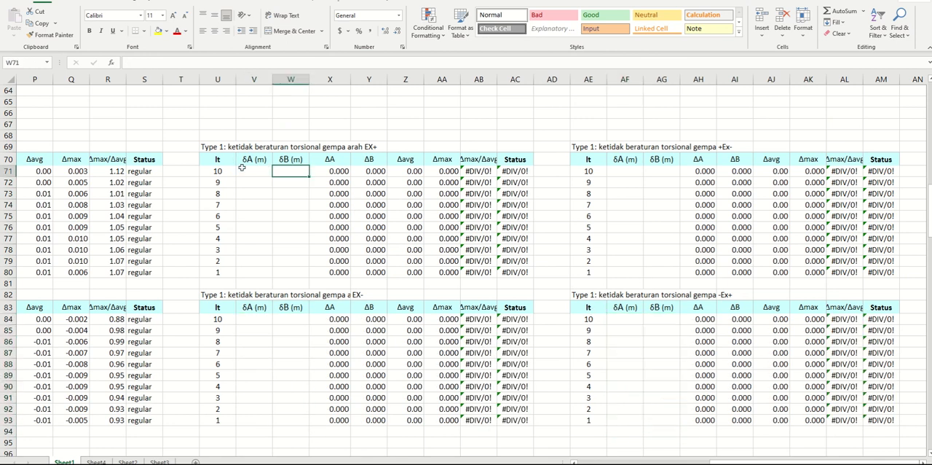
{"action": "left_click", "coordinate": [242, 168]}
{"action": "left_click", "coordinate": [191, 138]}
{"action": "left_click", "coordinate": [208, 148]}
{"action": "left_click_drag", "start_coordinate": [286, 62], "coordinate": [273, 64]}
{"action": "key", "text": "BackSpace"}
{"action": "key", "text": "Return"}
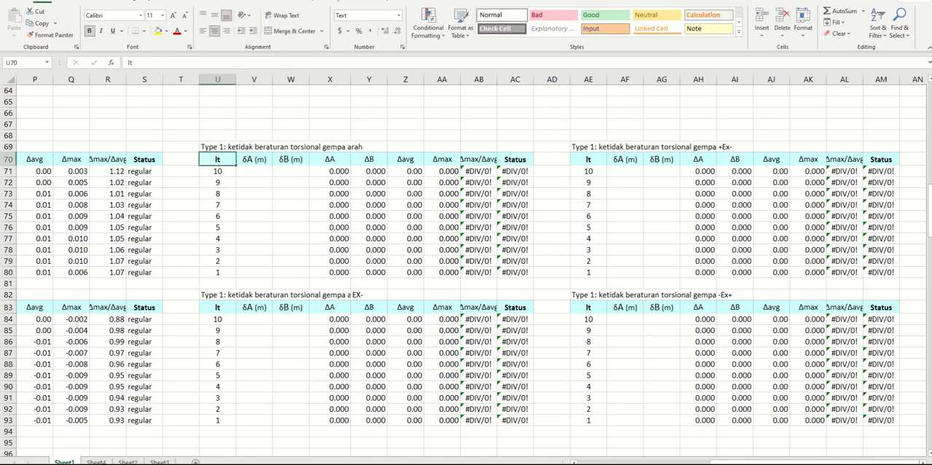
Copy the +Ey load case name from B4 of the displacement sheet into Z69 beside the first table's title
{"action": "left_click", "coordinate": [345, 464]}
{"action": "left_click", "coordinate": [393, 434]}
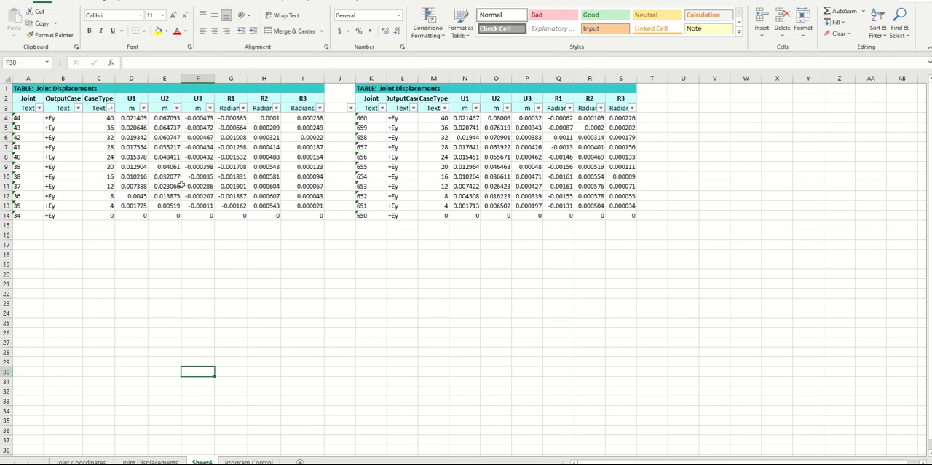
{"action": "left_click", "coordinate": [60, 120]}
{"action": "left_click", "coordinate": [38, 22]}
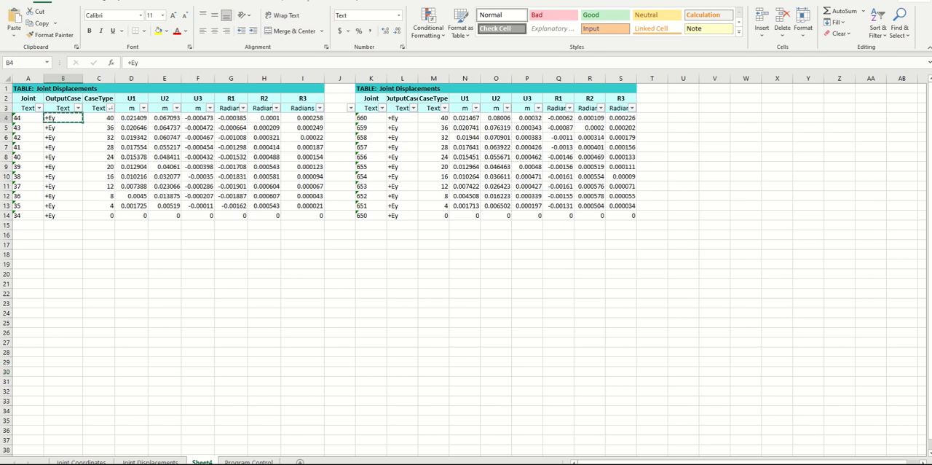
{"action": "left_click", "coordinate": [347, 464]}
{"action": "left_click", "coordinate": [313, 439]}
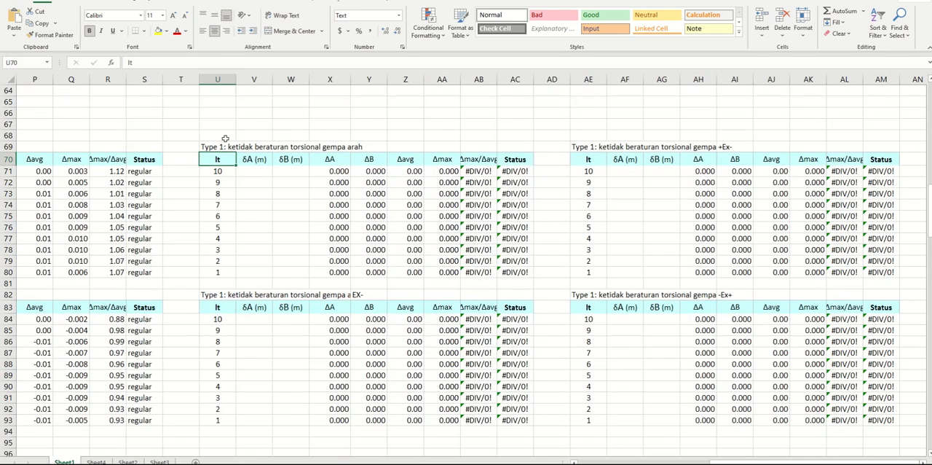
{"action": "left_click", "coordinate": [390, 145]}
{"action": "left_click", "coordinate": [14, 22]}
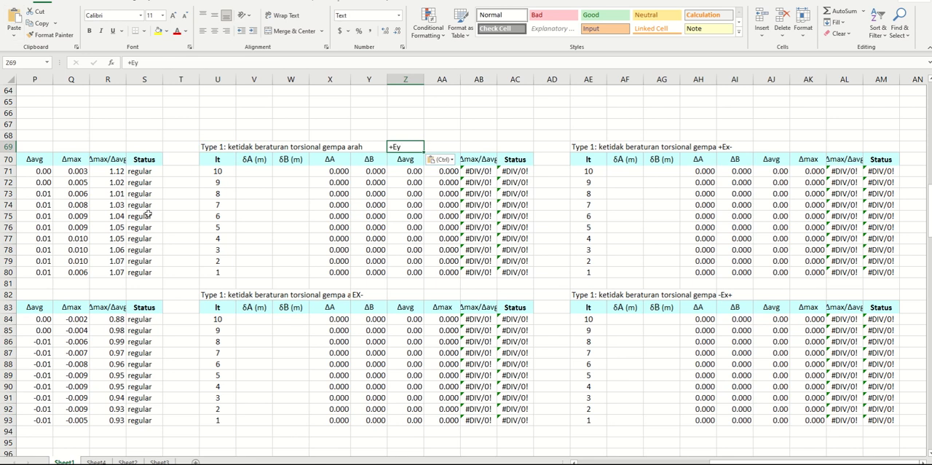
{"action": "left_click", "coordinate": [174, 229]}
Copy the U2 displacements E4:E14 of joints 44 to 34 into the +Ey table's δA column, starting at V71
{"action": "left_click", "coordinate": [347, 464]}
{"action": "left_click", "coordinate": [397, 438]}
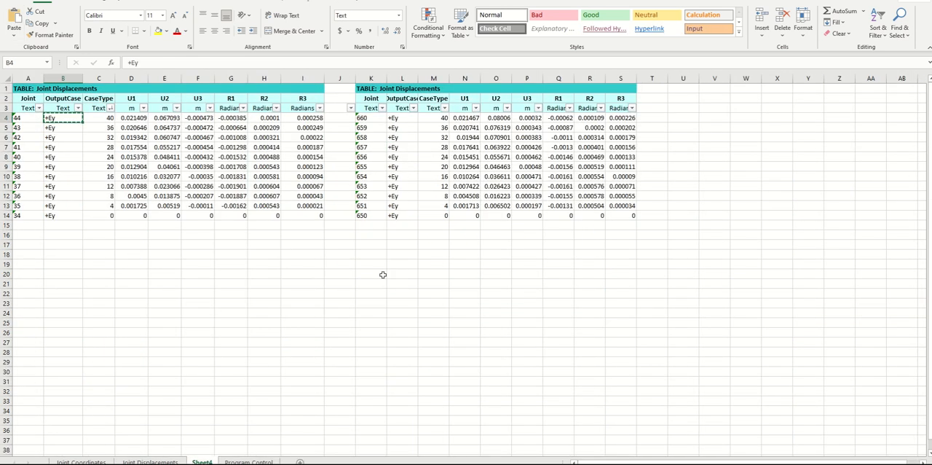
{"action": "left_click", "coordinate": [348, 272]}
{"action": "left_click_drag", "start_coordinate": [128, 118], "coordinate": [164, 216]}
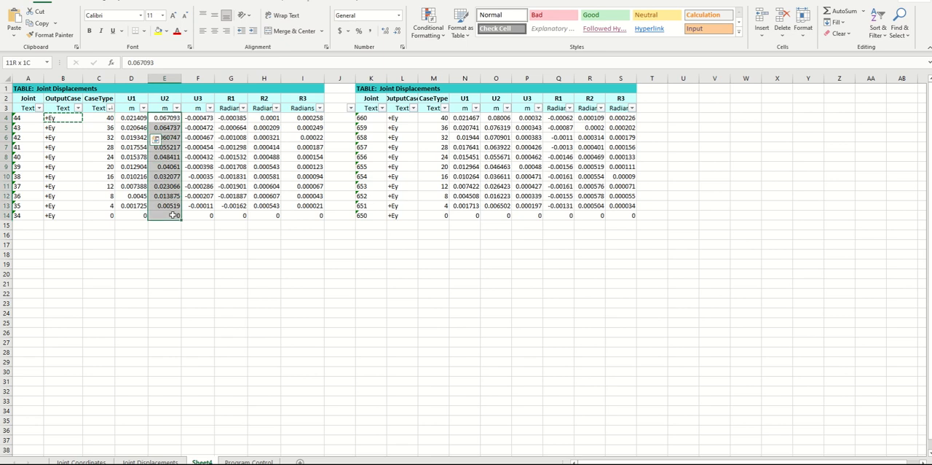
{"action": "left_click", "coordinate": [45, 28]}
{"action": "left_click", "coordinate": [321, 423]}
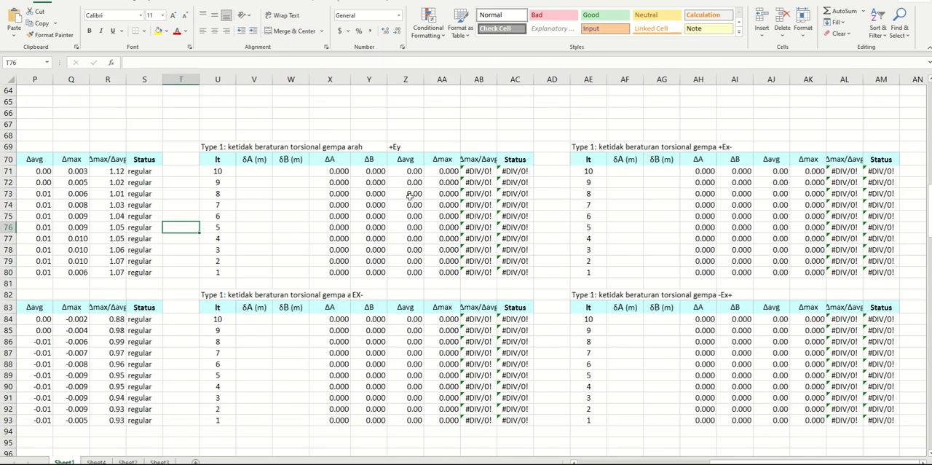
{"action": "left_click", "coordinate": [246, 170]}
{"action": "left_click", "coordinate": [14, 21]}
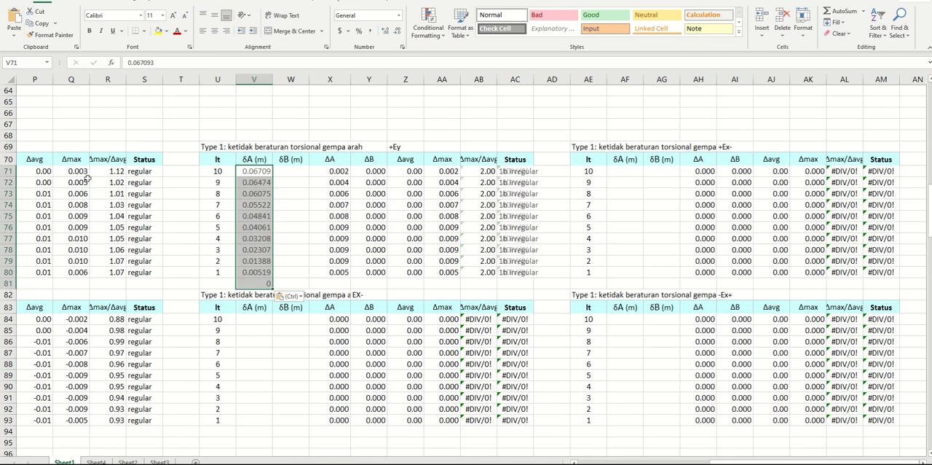
Copy the U2 displacements O4:O14 of joints 660 to 650 into the +Ey table's δB column, starting at W71
{"action": "left_click", "coordinate": [321, 430]}
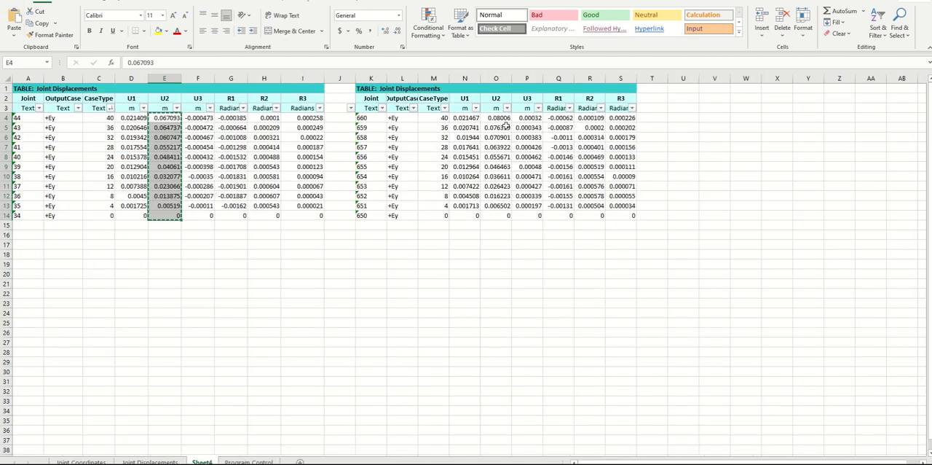
{"action": "left_click_drag", "start_coordinate": [496, 117], "coordinate": [496, 216]}
{"action": "left_click", "coordinate": [36, 23]}
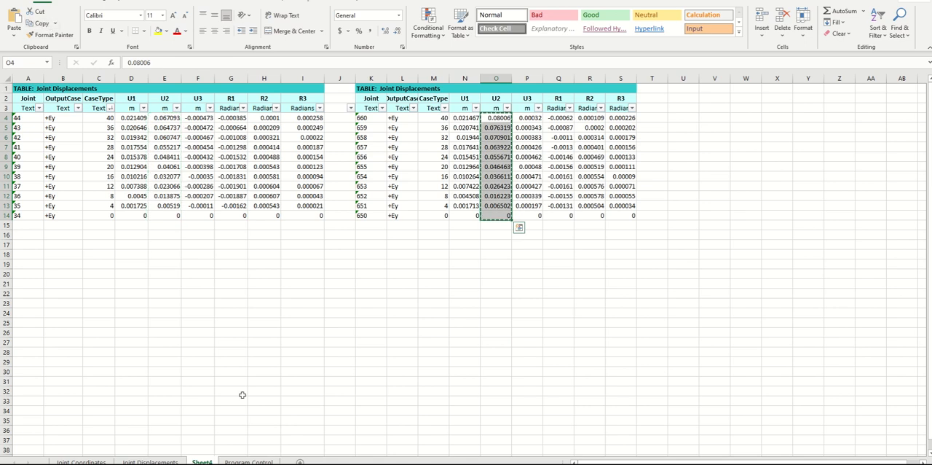
{"action": "left_click", "coordinate": [309, 457]}
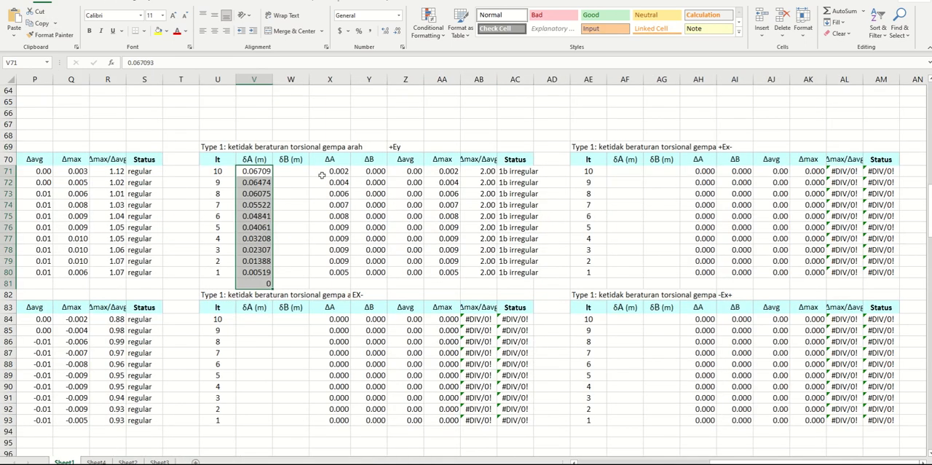
{"action": "left_click", "coordinate": [295, 171]}
{"action": "left_click", "coordinate": [14, 22]}
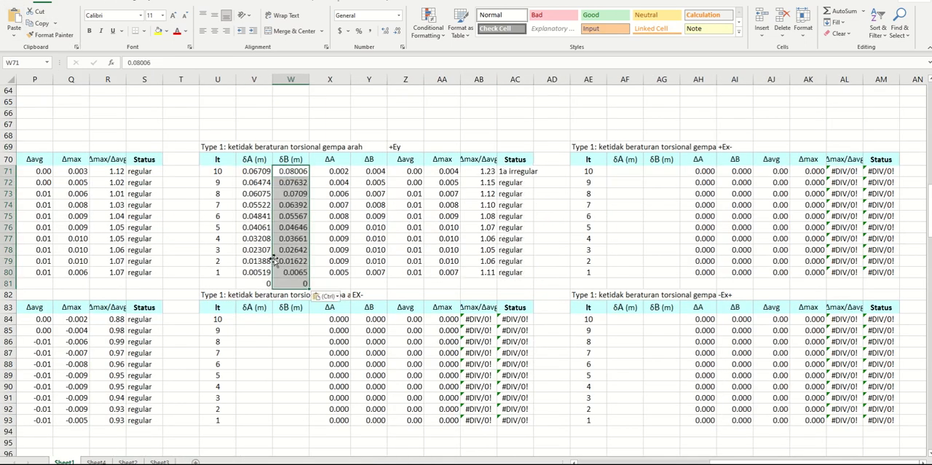
Clear the surplus base-level values in V81:W81 below the +Ey table
{"action": "left_click", "coordinate": [261, 283]}
{"action": "left_click", "coordinate": [345, 171]}
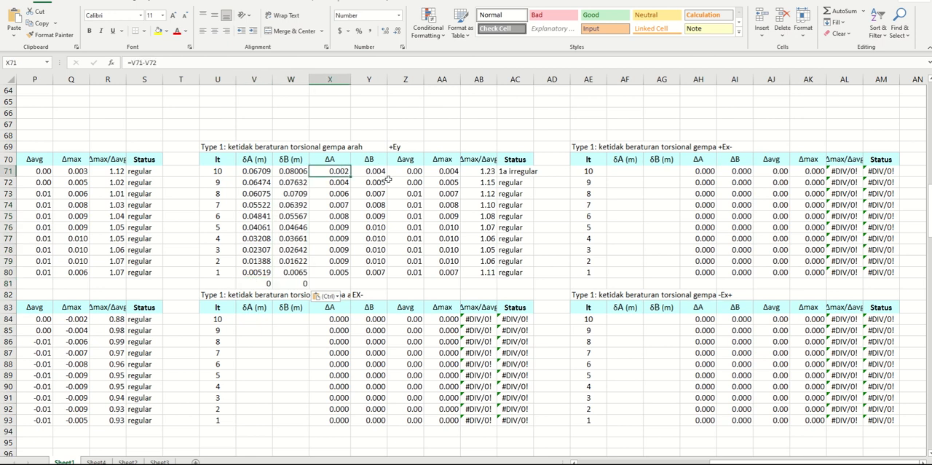
{"action": "left_click", "coordinate": [402, 260]}
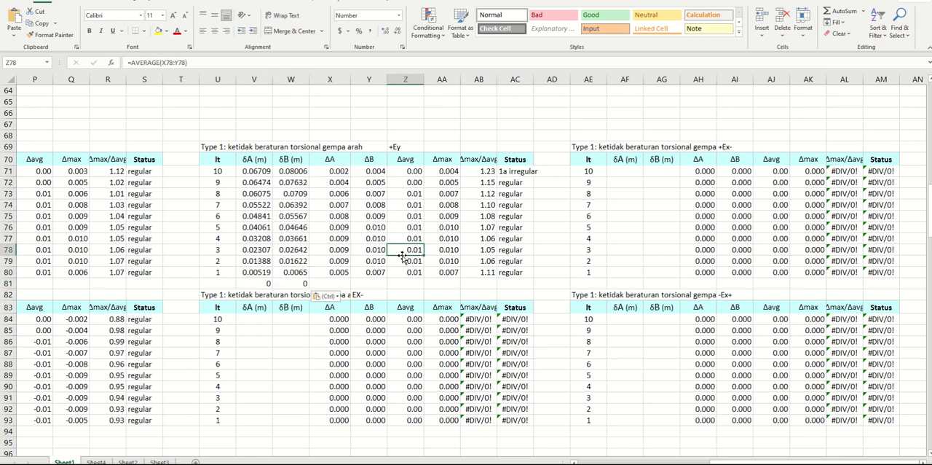
{"action": "left_click", "coordinate": [515, 172]}
{"action": "left_click", "coordinate": [482, 172]}
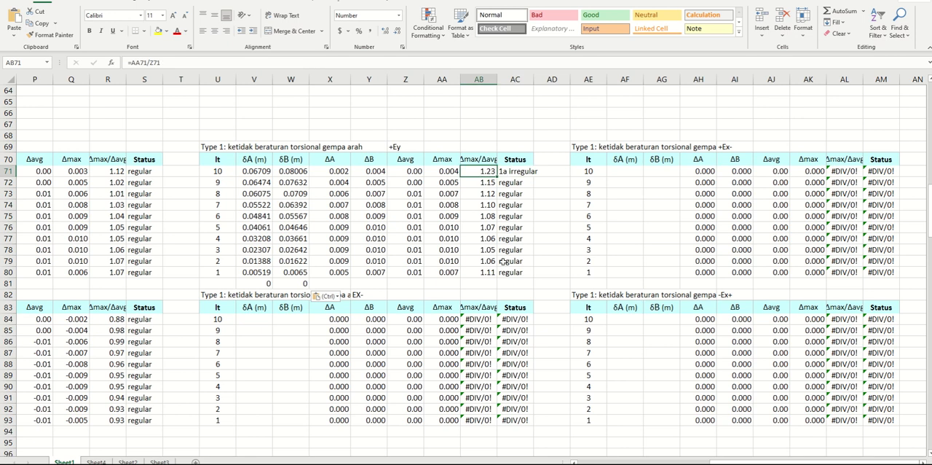
{"action": "left_click", "coordinate": [254, 124]}
{"action": "left_click_drag", "start_coordinate": [264, 283], "coordinate": [299, 284]}
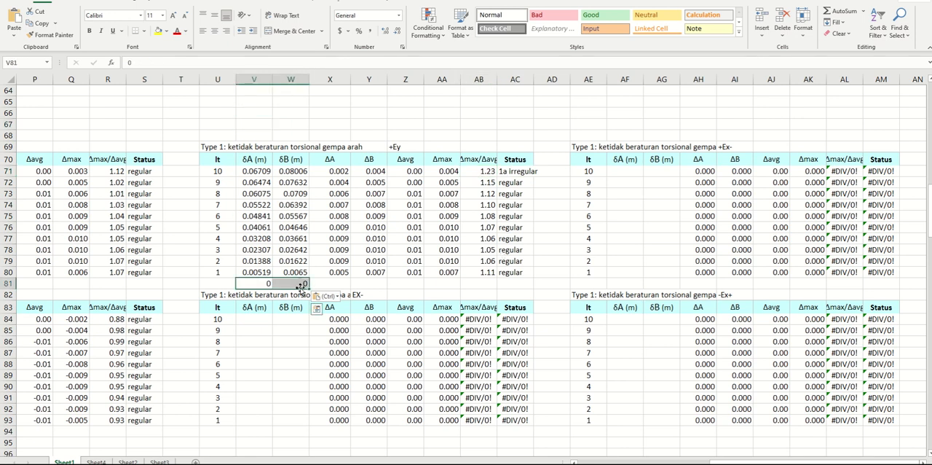
{"action": "key", "text": "Delete"}
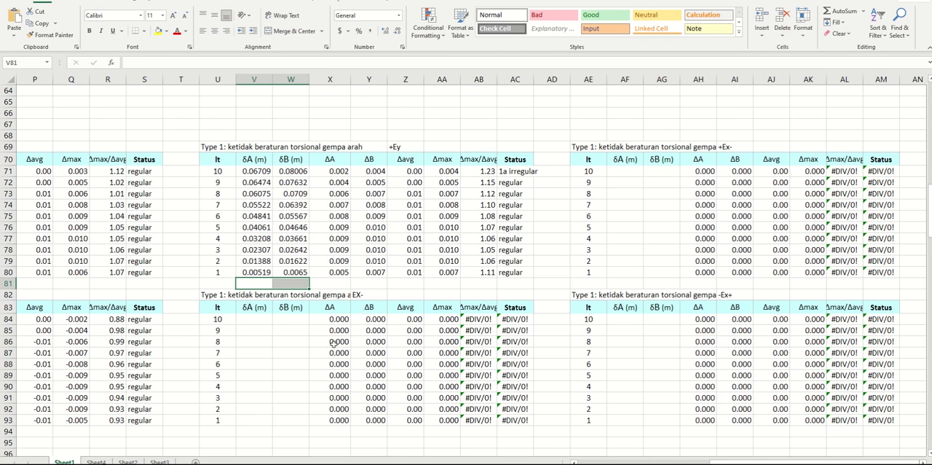
View the building's X-Y plan at Z=40 in SAP2000 and check the upper-storey ΔB cells of the +Ey table in Excel
{"action": "mouse_move", "coordinate": [373, 464]}
{"action": "left_click", "coordinate": [394, 434]}
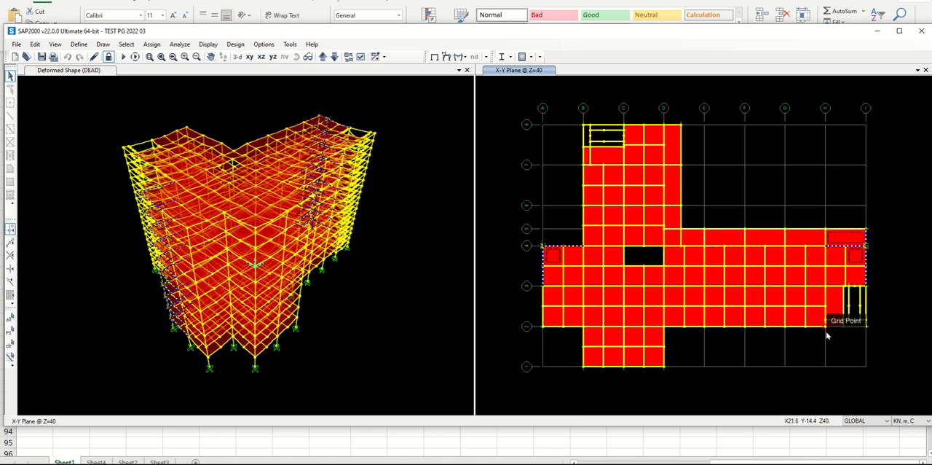
{"action": "left_click", "coordinate": [246, 445]}
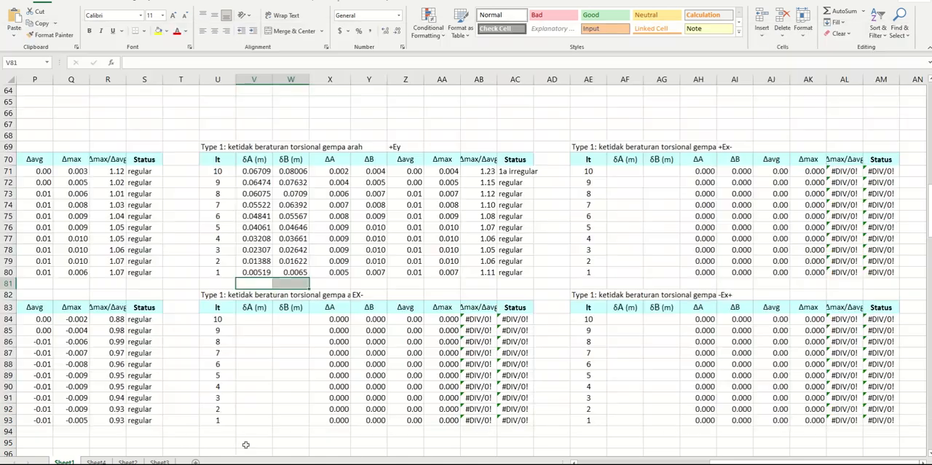
{"action": "left_click", "coordinate": [327, 271]}
{"action": "left_click_drag", "start_coordinate": [369, 171], "coordinate": [369, 182]}
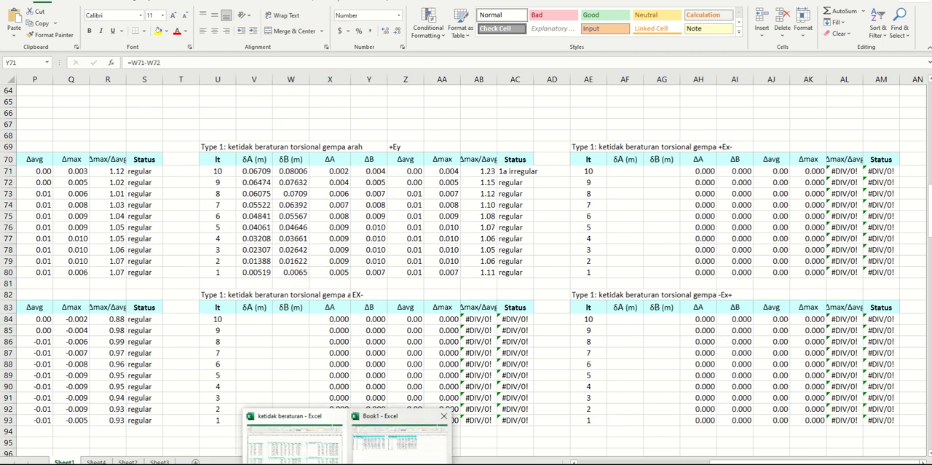
In Book1's Joint Displacements sheet, filter the OutputCase column to show only the +Ey- load case
{"action": "left_click", "coordinate": [386, 418]}
{"action": "left_click", "coordinate": [150, 462]}
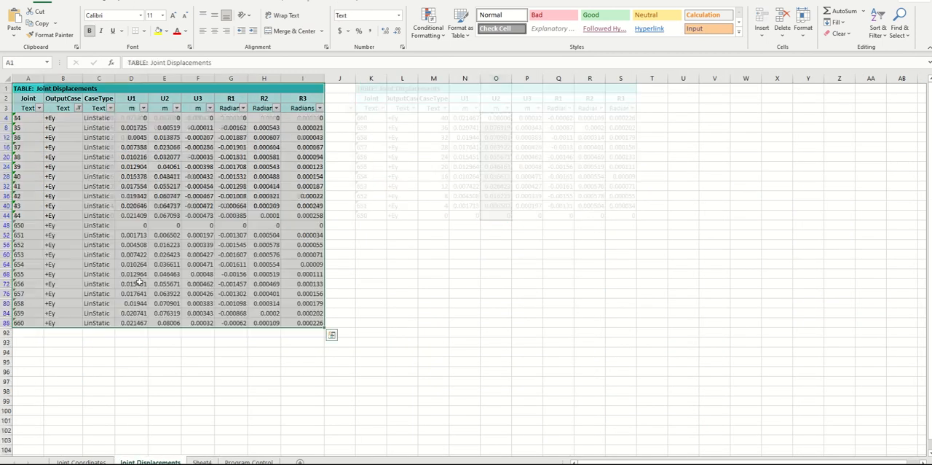
{"action": "left_click", "coordinate": [79, 108]}
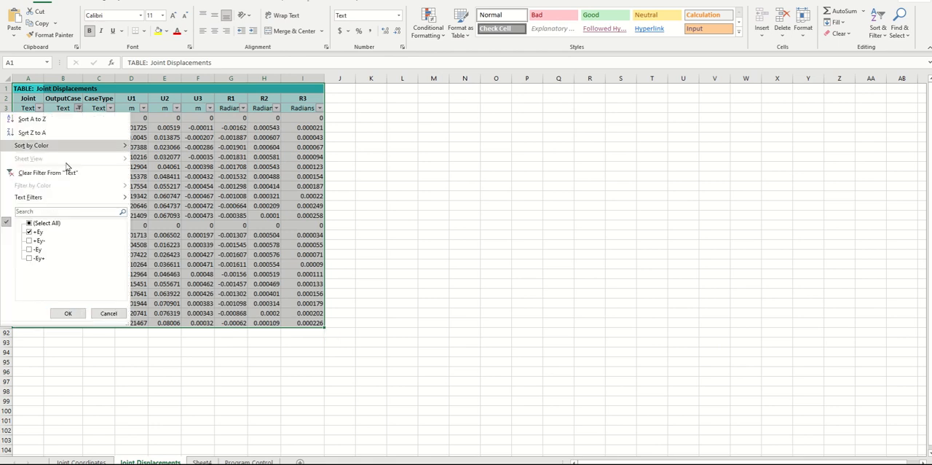
{"action": "left_click", "coordinate": [35, 224]}
{"action": "left_click", "coordinate": [35, 231]}
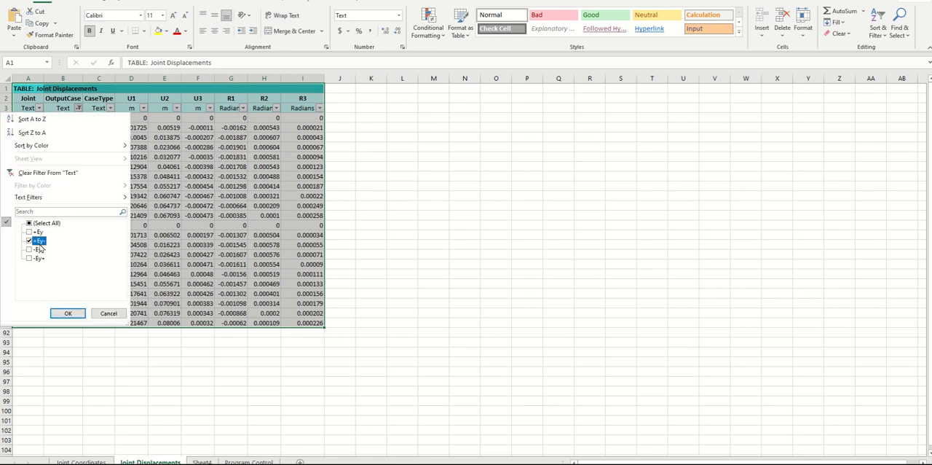
{"action": "left_click", "coordinate": [67, 313]}
{"action": "left_click", "coordinate": [449, 334]}
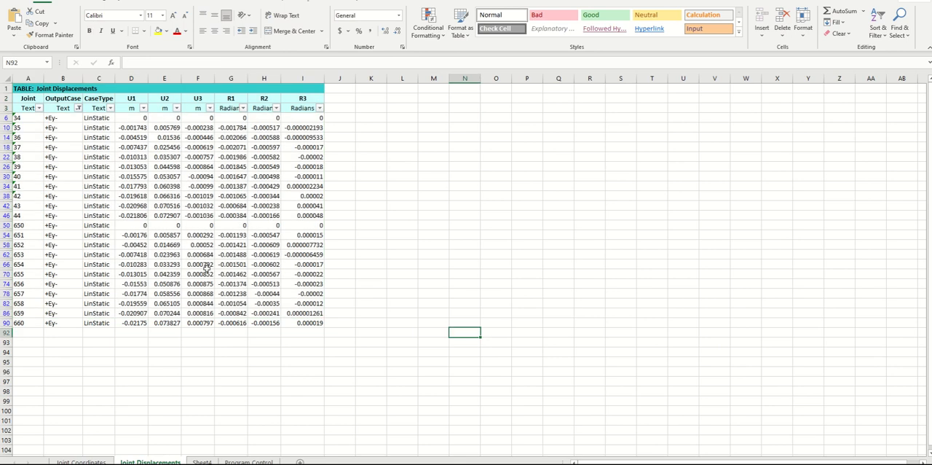
Add a new sheet and copy the filtered +Ey- joint displacement table into it, keeping the source column widths
{"action": "left_click", "coordinate": [22, 88]}
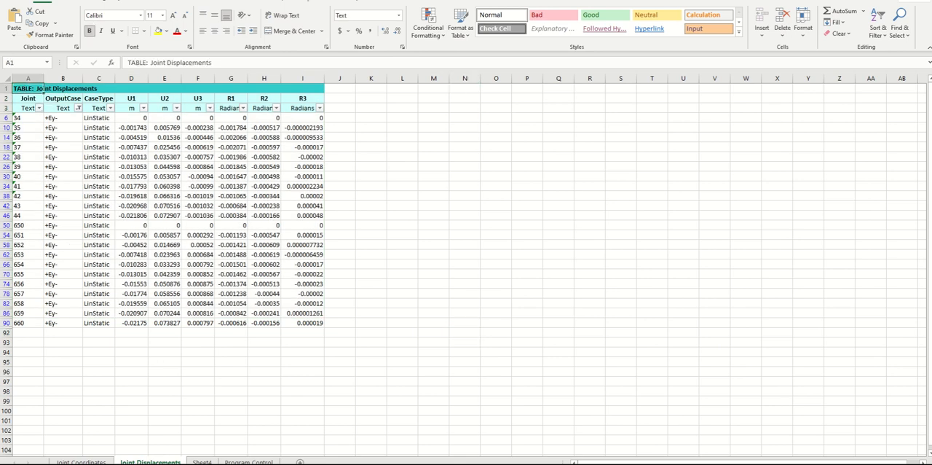
{"action": "left_click", "coordinate": [299, 462]}
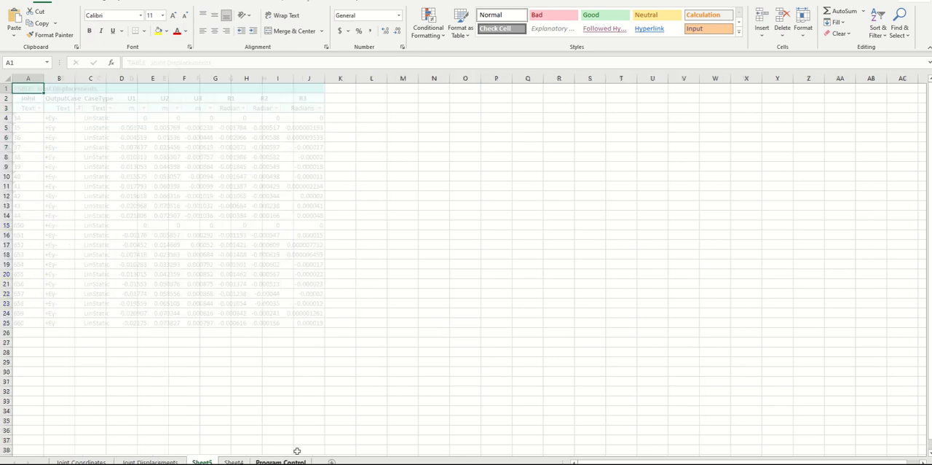
{"action": "left_click", "coordinate": [150, 462]}
{"action": "mouse_move", "coordinate": [18, 88]}
{"action": "left_mouse_down"}
{"action": "mouse_move", "coordinate": [109, 197]}
{"action": "mouse_move", "coordinate": [320, 334]}
{"action": "mouse_move", "coordinate": [306, 322]}
{"action": "left_mouse_up"}
{"action": "left_click", "coordinate": [42, 23]}
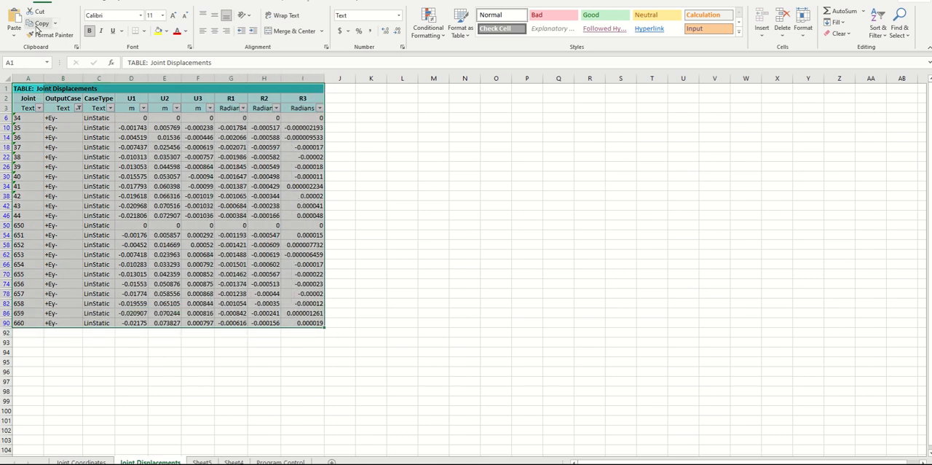
{"action": "left_click", "coordinate": [202, 462]}
{"action": "left_click", "coordinate": [14, 34]}
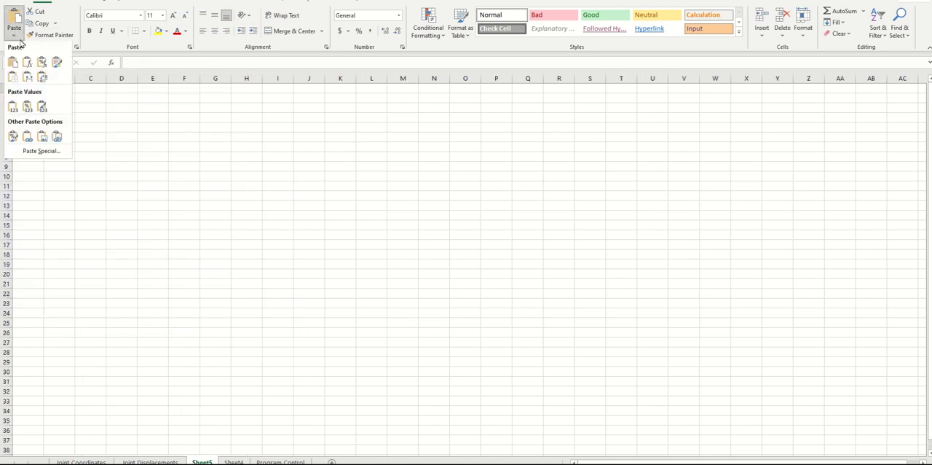
{"action": "left_click", "coordinate": [26, 79]}
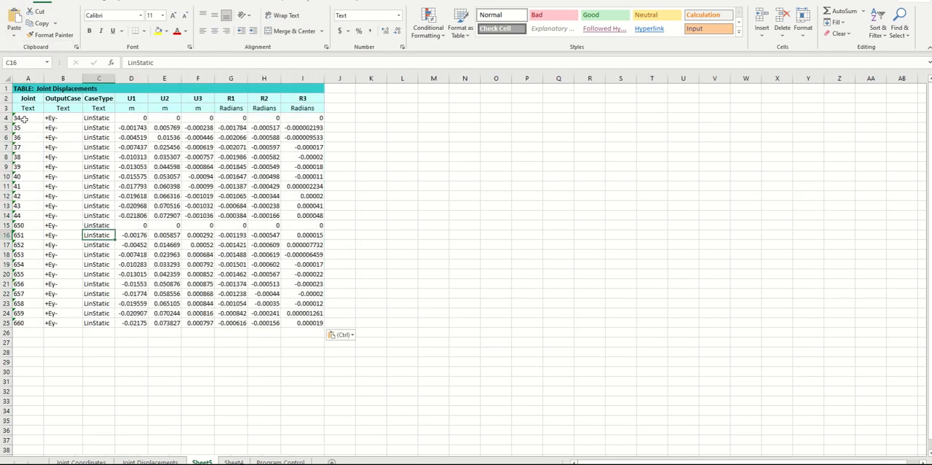
Replace the CaseType entries from C4 down with the joints' Z coordinates copied from the Joint Coordinates sheet
{"action": "left_click", "coordinate": [81, 462]}
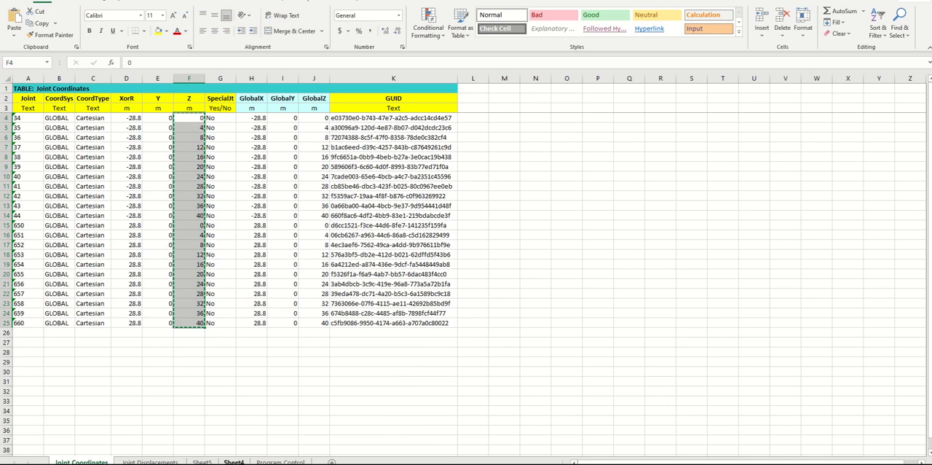
{"action": "left_click", "coordinate": [202, 462]}
{"action": "left_click", "coordinate": [100, 118]}
{"action": "key", "text": "ctrl+shift+Down"}
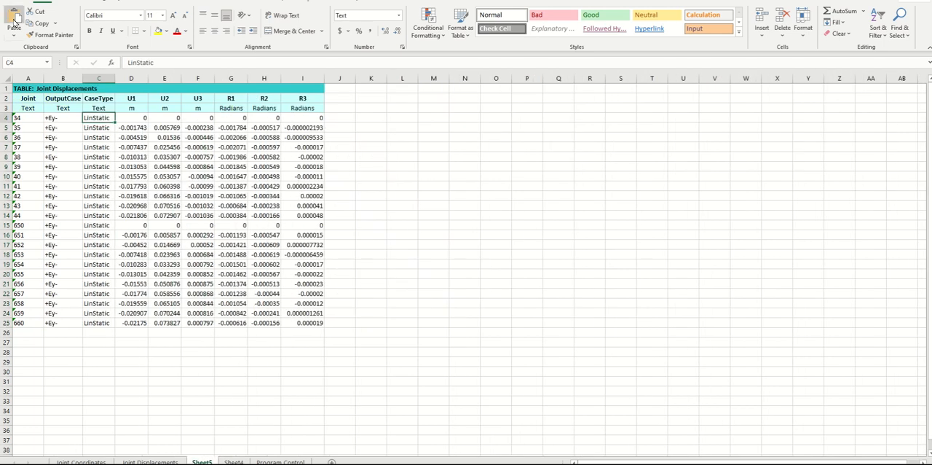
{"action": "key", "text": "ctrl+v"}
Rename the CaseType column header to Z and set its unit cell to m
{"action": "left_click", "coordinate": [102, 107]}
{"action": "left_click", "coordinate": [106, 98]}
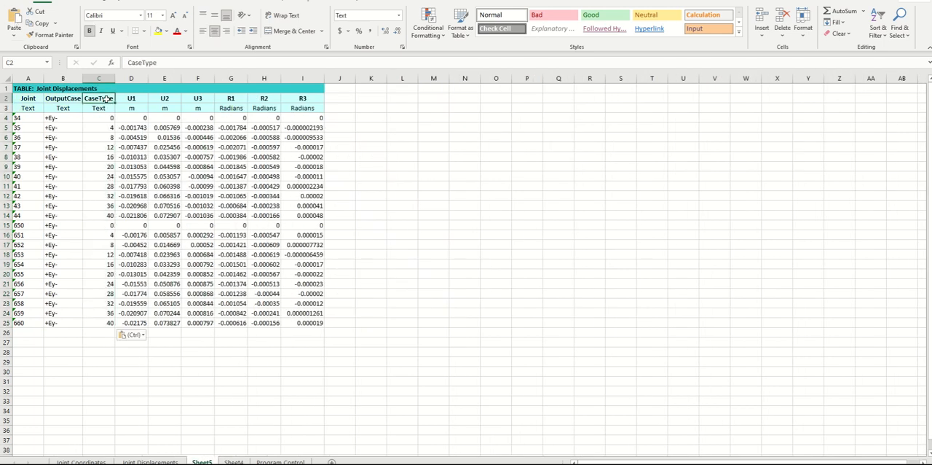
{"action": "type", "text": "Z"}
{"action": "key", "text": "Return"}
{"action": "type", "text": "m"}
{"action": "key", "text": "Return"}
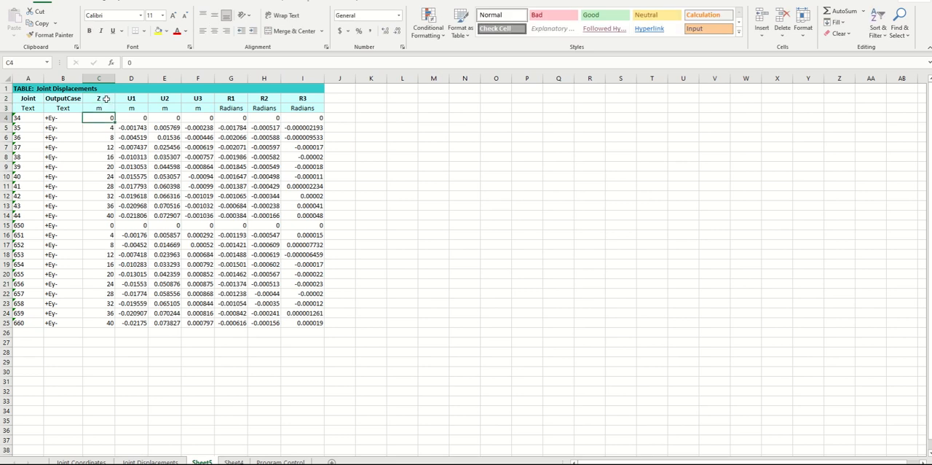
Copy the displacement table's title and header rows A1:I3 to K1
{"action": "left_click_drag", "start_coordinate": [22, 88], "coordinate": [315, 108]}
{"action": "left_click", "coordinate": [36, 27]}
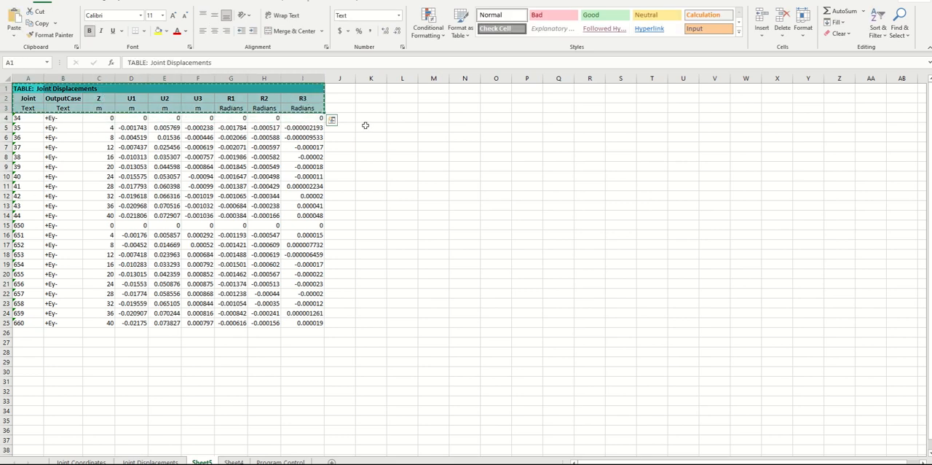
{"action": "left_click", "coordinate": [371, 88]}
{"action": "left_click", "coordinate": [14, 13]}
Move the rows of joints 650 to 660, A15:I25, under the second header at K4
{"action": "left_click_drag", "start_coordinate": [19, 225], "coordinate": [301, 321]}
{"action": "left_click", "coordinate": [37, 23]}
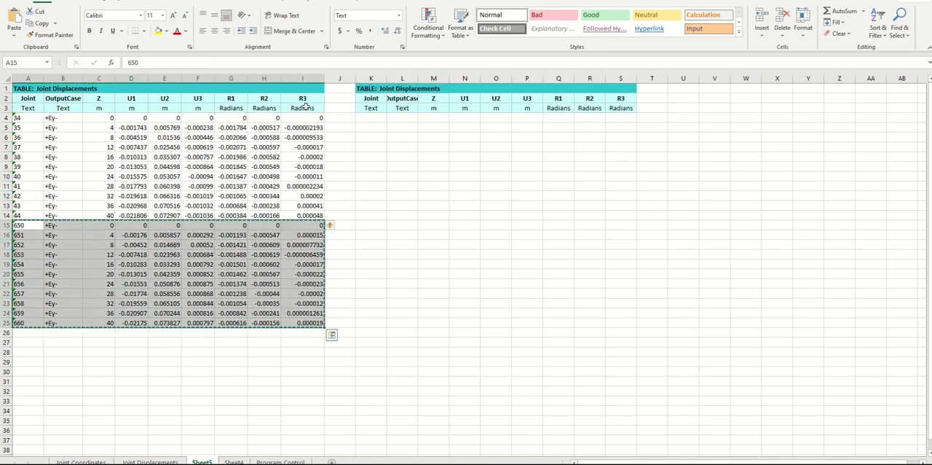
{"action": "left_click", "coordinate": [371, 117]}
{"action": "left_click", "coordinate": [13, 16]}
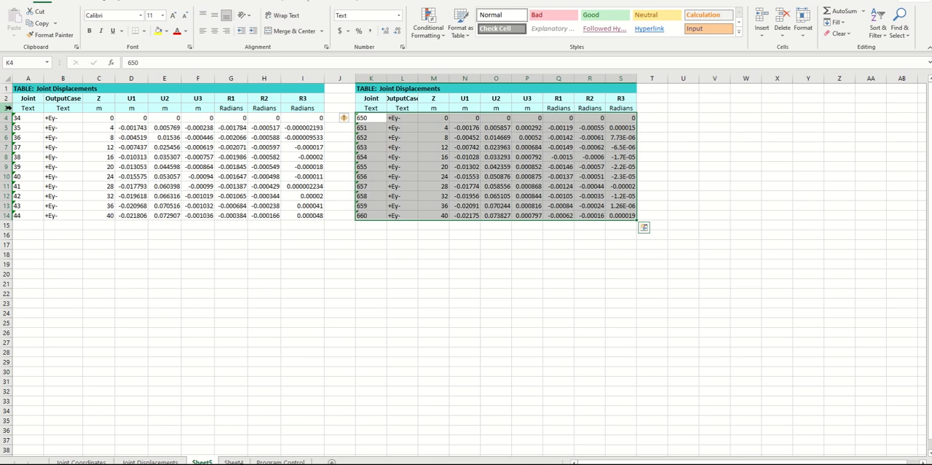
Add filters to header row 3 and sort the joint rows by Z from largest to smallest
{"action": "left_click", "coordinate": [7, 107]}
{"action": "left_click", "coordinate": [877, 28]}
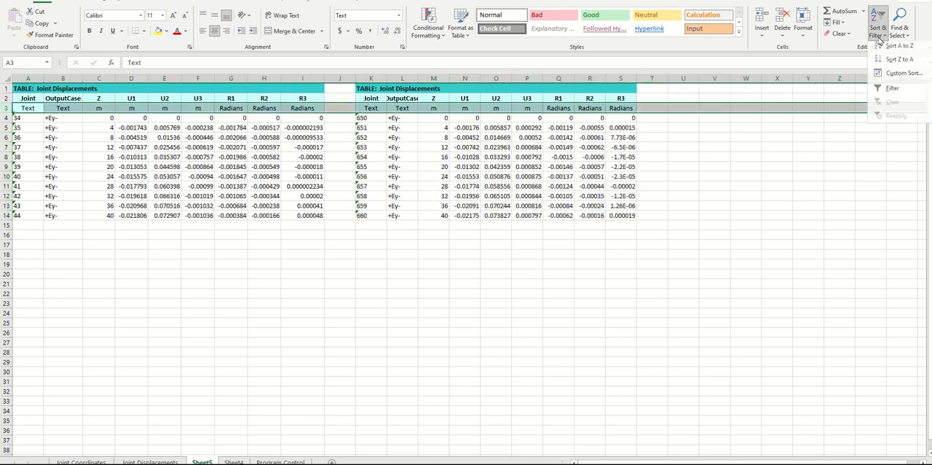
{"action": "left_click", "coordinate": [882, 92]}
{"action": "left_click", "coordinate": [262, 313]}
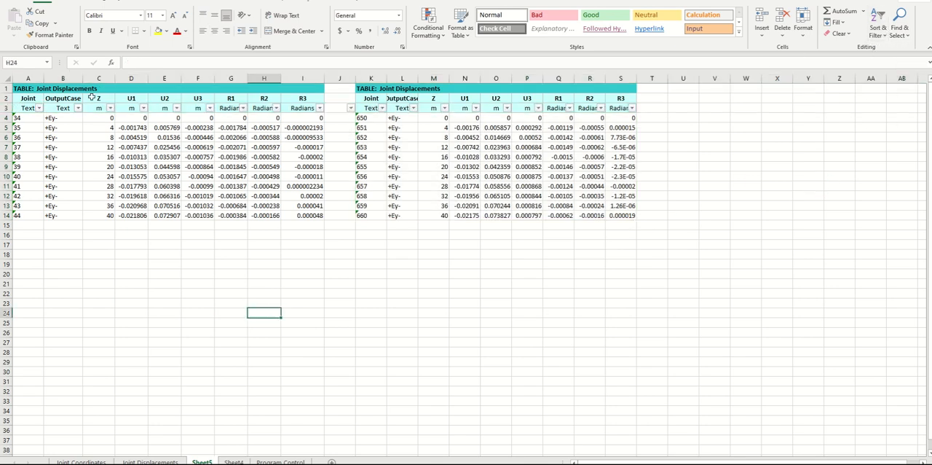
{"action": "left_click", "coordinate": [110, 108]}
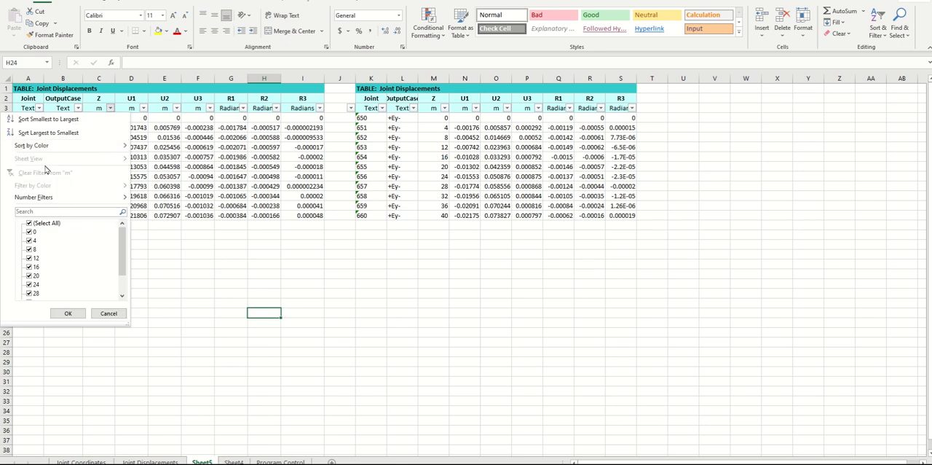
{"action": "left_click", "coordinate": [44, 136]}
Copy the +Ey- U2 displacements E4:E14 of joints 44 to 34 into the δA column starting at AF71 in the irregularity workbook
{"action": "left_click_drag", "start_coordinate": [163, 119], "coordinate": [178, 216]}
{"action": "left_click", "coordinate": [38, 26]}
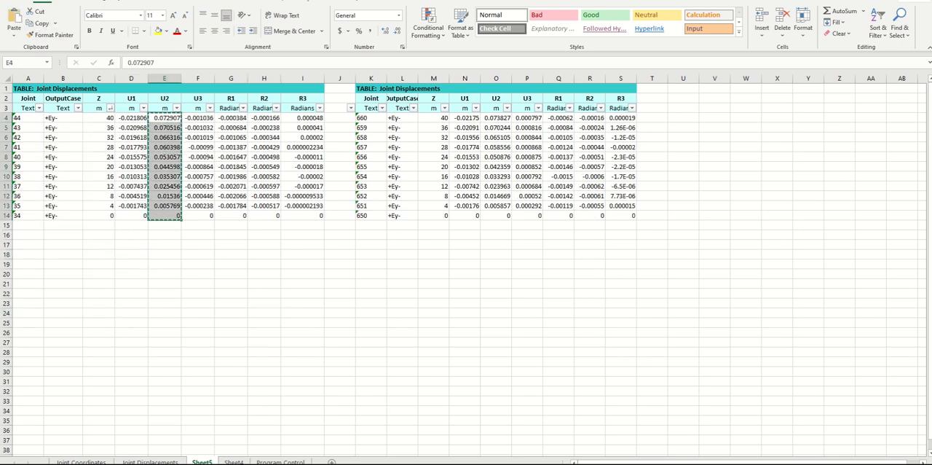
{"action": "mouse_move", "coordinate": [342, 464]}
{"action": "left_click", "coordinate": [399, 430]}
{"action": "left_click", "coordinate": [625, 170]}
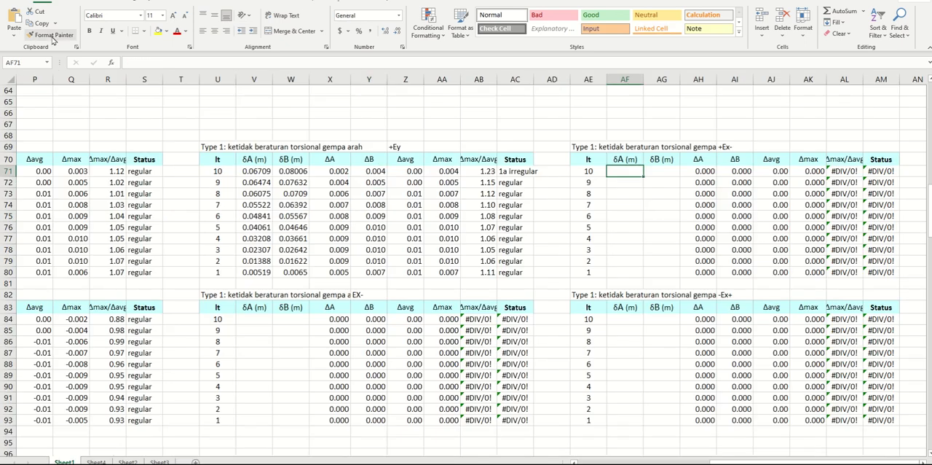
{"action": "left_click", "coordinate": [14, 20]}
Copy the +Ey- U2 displacements O4:O14 of joints 660 to 650 into the δB column starting at AG71 in the irregularity workbook
{"action": "mouse_move", "coordinate": [342, 464]}
{"action": "left_click", "coordinate": [400, 434]}
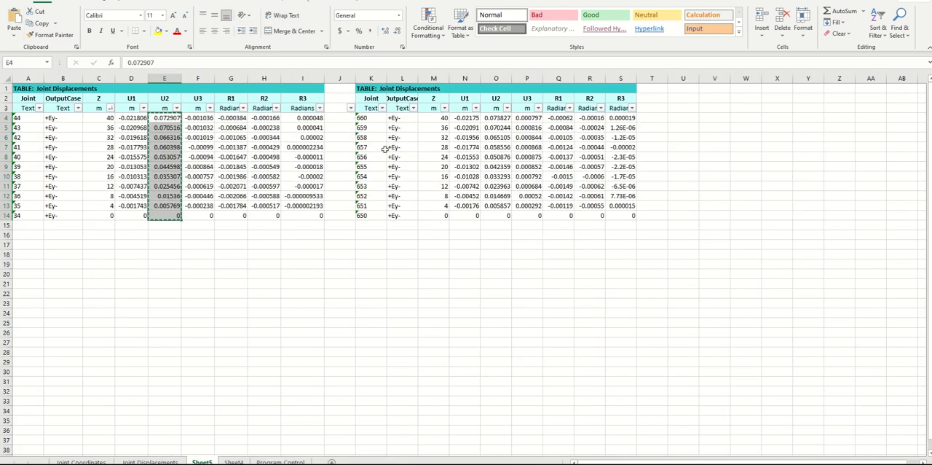
{"action": "left_click", "coordinate": [494, 121]}
{"action": "left_click_drag", "start_coordinate": [494, 121], "coordinate": [495, 215]}
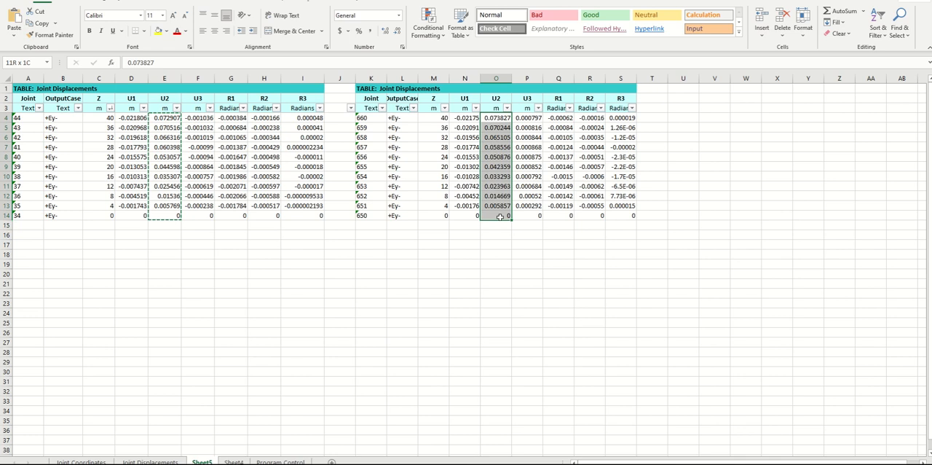
{"action": "left_click", "coordinate": [42, 22]}
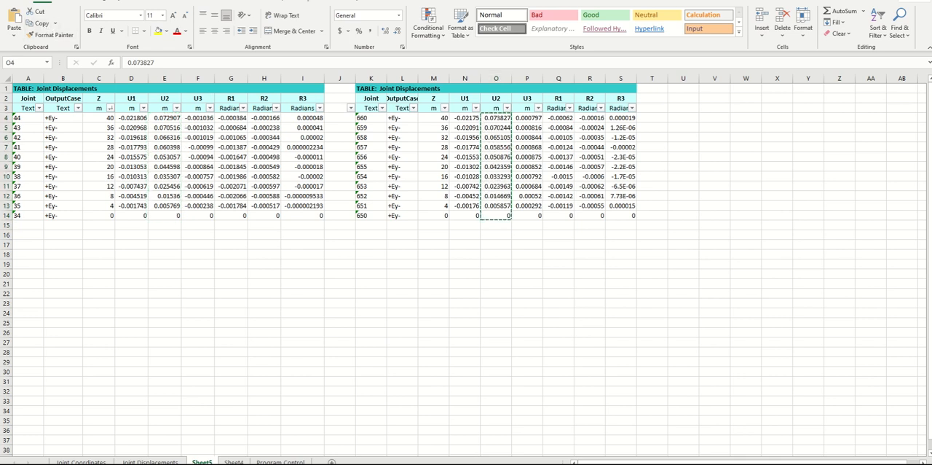
{"action": "mouse_move", "coordinate": [343, 463]}
{"action": "left_click", "coordinate": [294, 419]}
{"action": "left_click", "coordinate": [669, 175]}
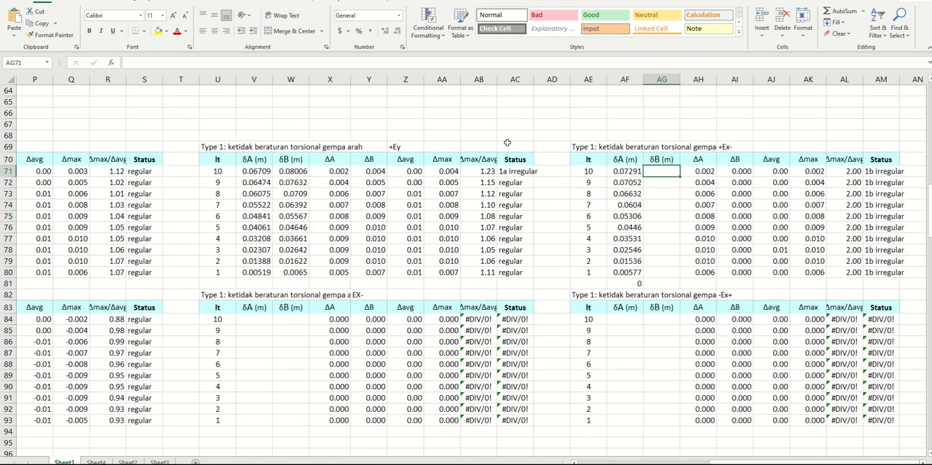
{"action": "left_click", "coordinate": [14, 20]}
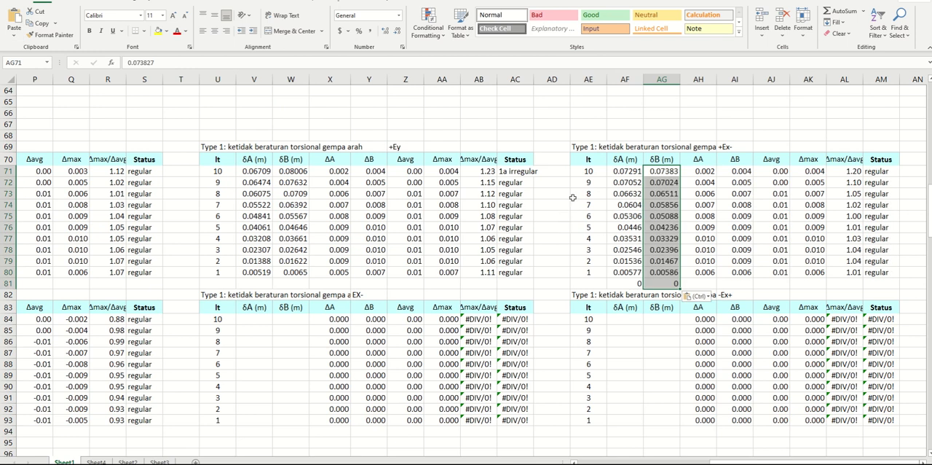
Replace the direction label in AI69 of the irregularity workbook with the output case name +Ey- copied from B4 of the displacement sheet
{"action": "mouse_move", "coordinate": [343, 464]}
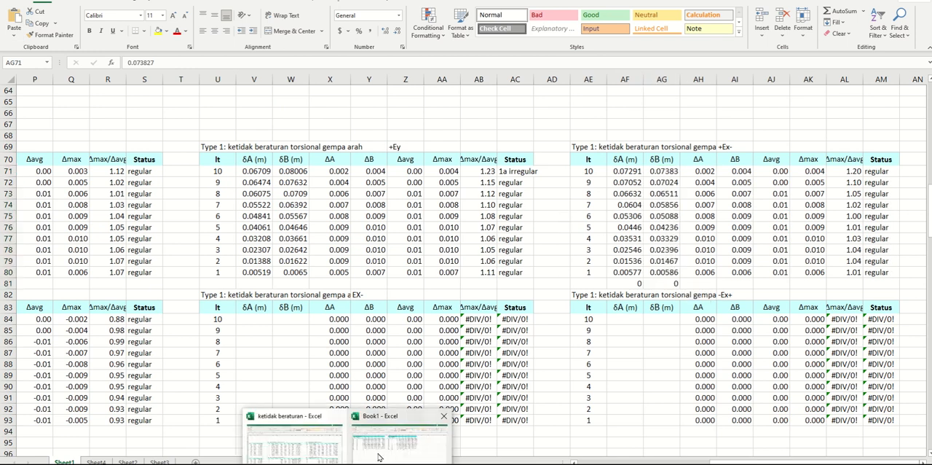
{"action": "left_click", "coordinate": [404, 437]}
{"action": "left_click", "coordinate": [118, 252]}
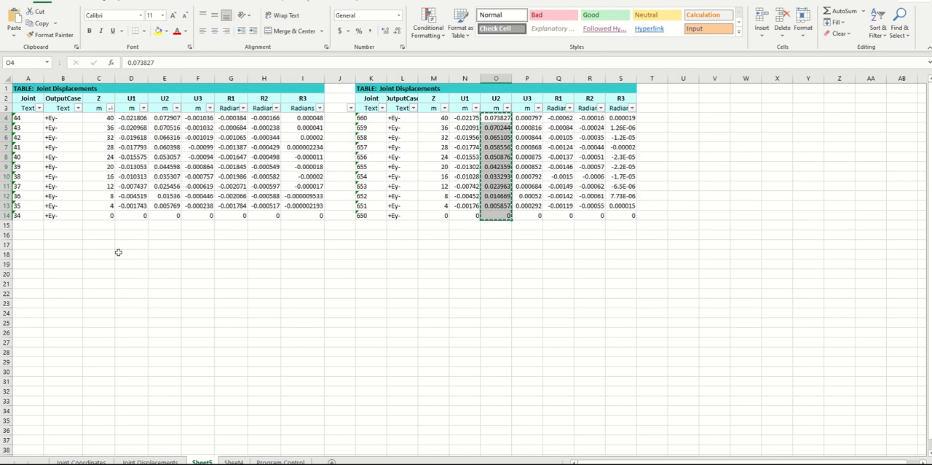
{"action": "left_click", "coordinate": [62, 118]}
{"action": "left_click", "coordinate": [38, 22]}
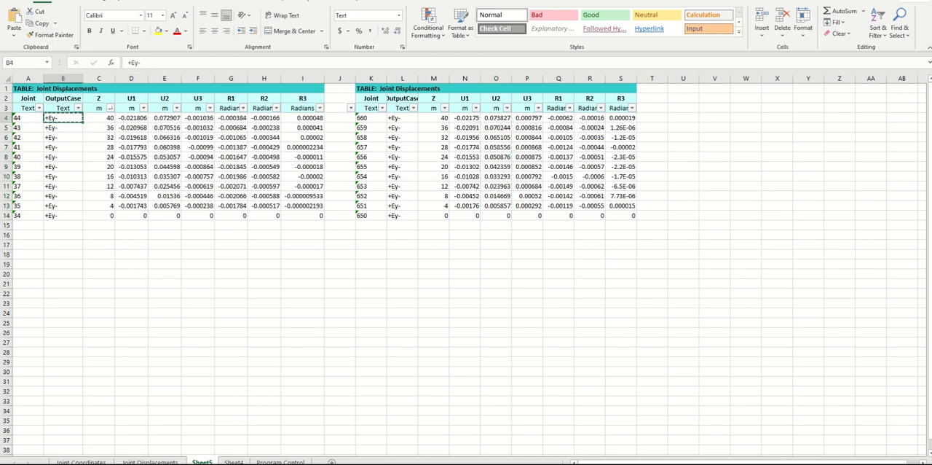
{"action": "mouse_move", "coordinate": [347, 463]}
{"action": "left_click", "coordinate": [293, 441]}
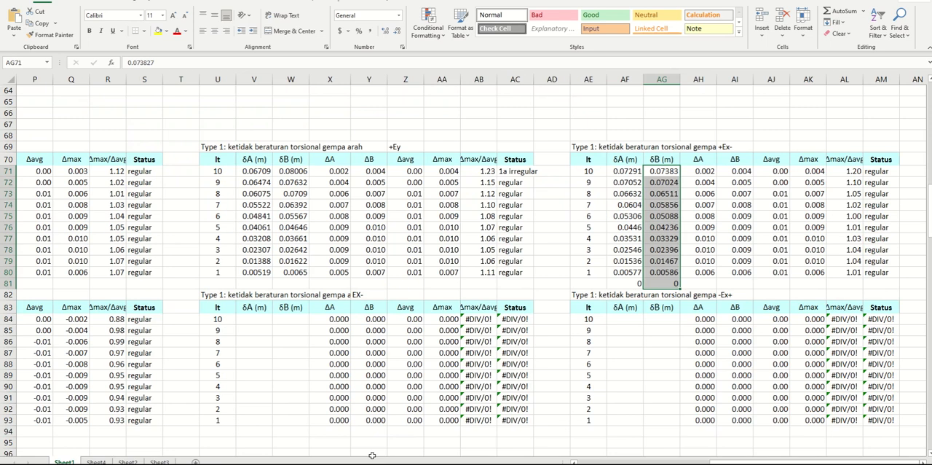
{"action": "left_click", "coordinate": [744, 148]}
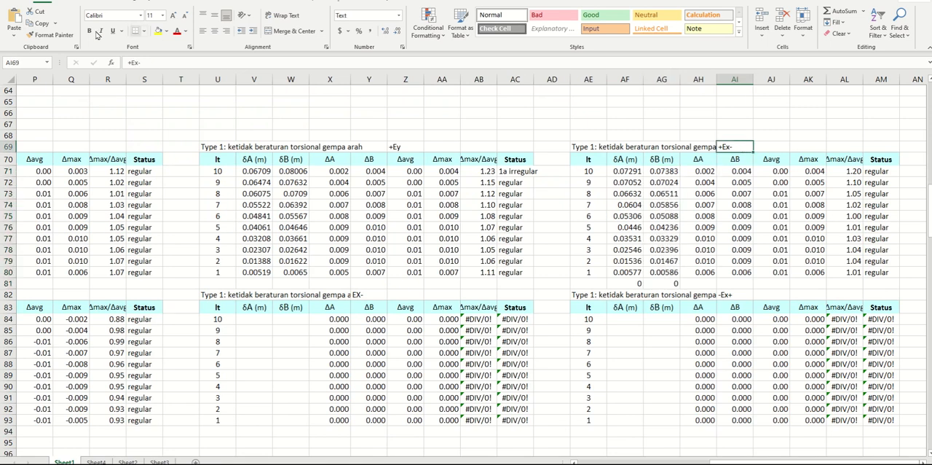
{"action": "left_click", "coordinate": [14, 18]}
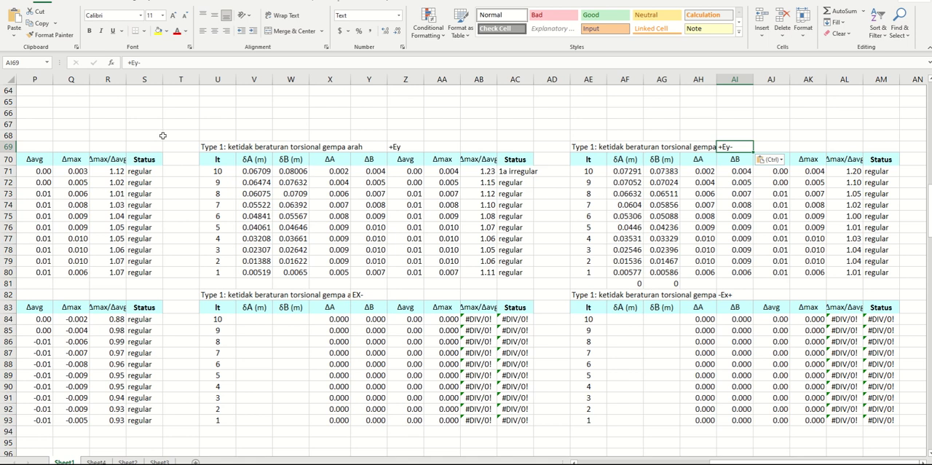
Examine the Δmax/Δavg ratios and statuses of the Y-direction tables, comparing +Ey and +Ey- in rows 71 to 80 with their negative counterparts
{"action": "left_click_drag", "start_coordinate": [856, 172], "coordinate": [851, 264]}
{"action": "left_click", "coordinate": [485, 112]}
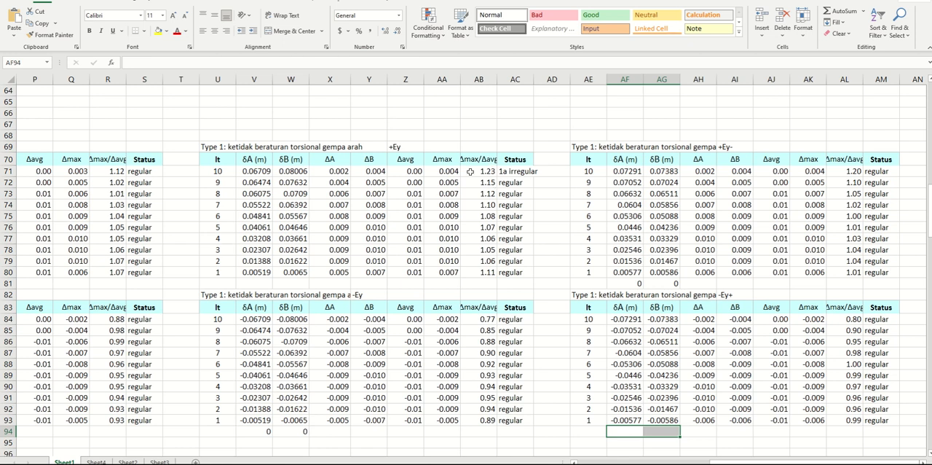
{"action": "left_click", "coordinate": [435, 170]}
{"action": "left_click", "coordinate": [486, 169]}
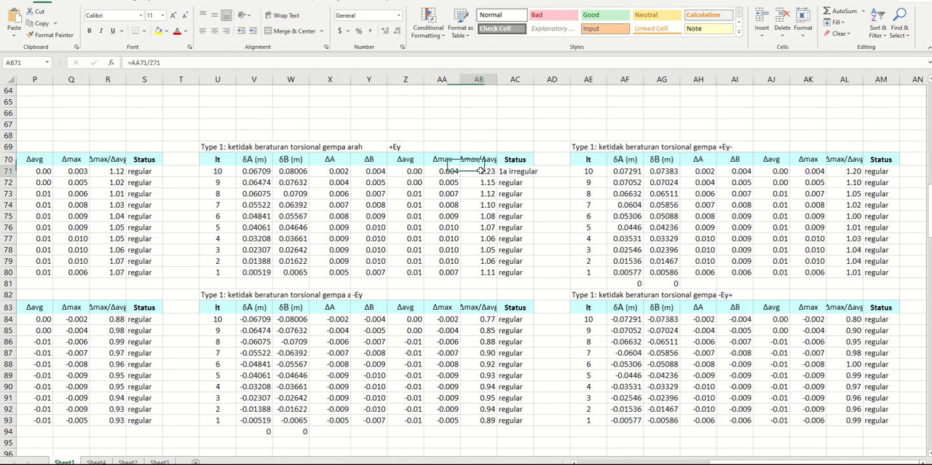
{"action": "left_click", "coordinate": [407, 146]}
{"action": "left_click", "coordinate": [260, 144]}
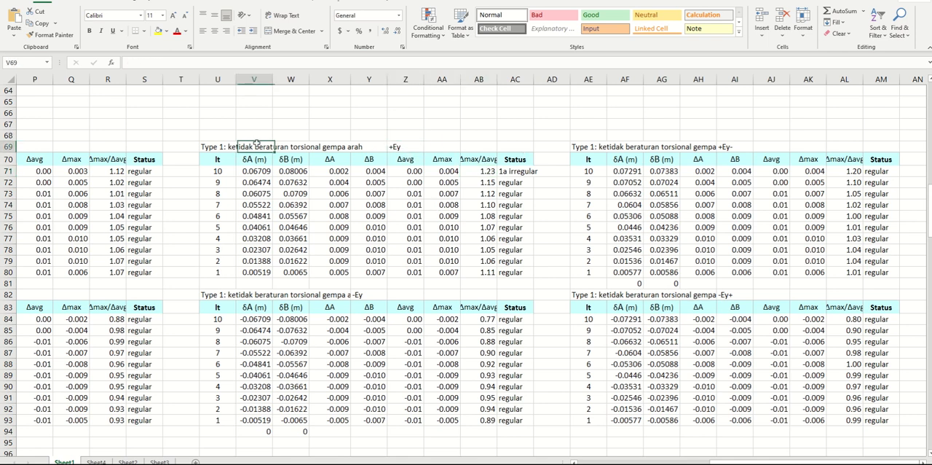
{"action": "left_click", "coordinate": [403, 147]}
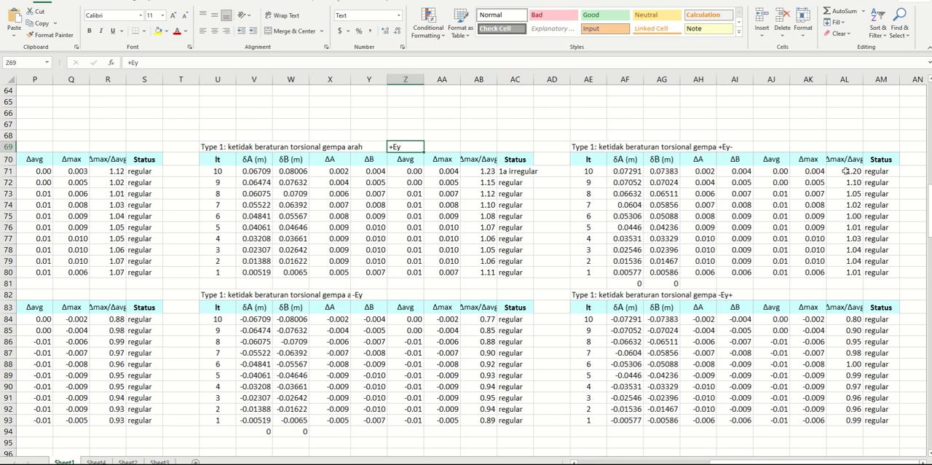
{"action": "left_click_drag", "start_coordinate": [846, 170], "coordinate": [856, 273]}
{"action": "left_click_drag", "start_coordinate": [478, 171], "coordinate": [862, 412]}
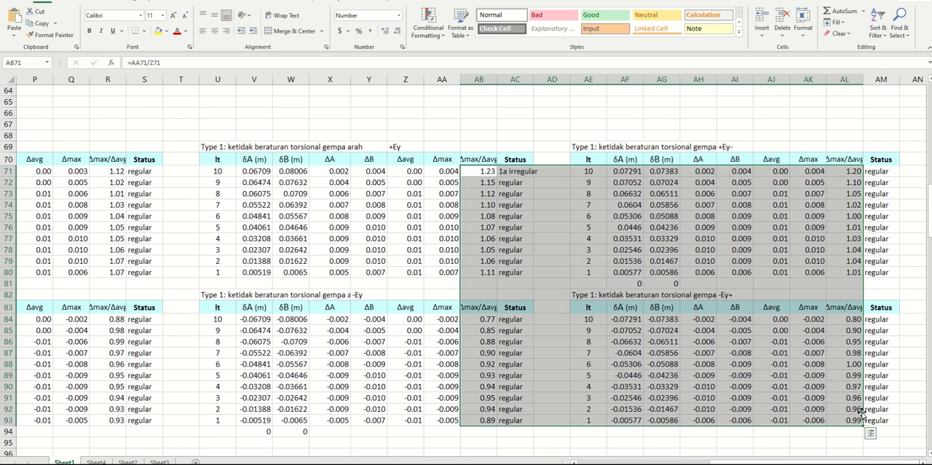
Return to the X-direction torsional irregularity tables and examine their Δmax/Δavg ratios and statuses in rows 71 to 93
{"action": "left_click_drag", "start_coordinate": [841, 462], "coordinate": [689, 461]}
{"action": "left_click", "coordinate": [446, 188]}
{"action": "left_click", "coordinate": [450, 114]}
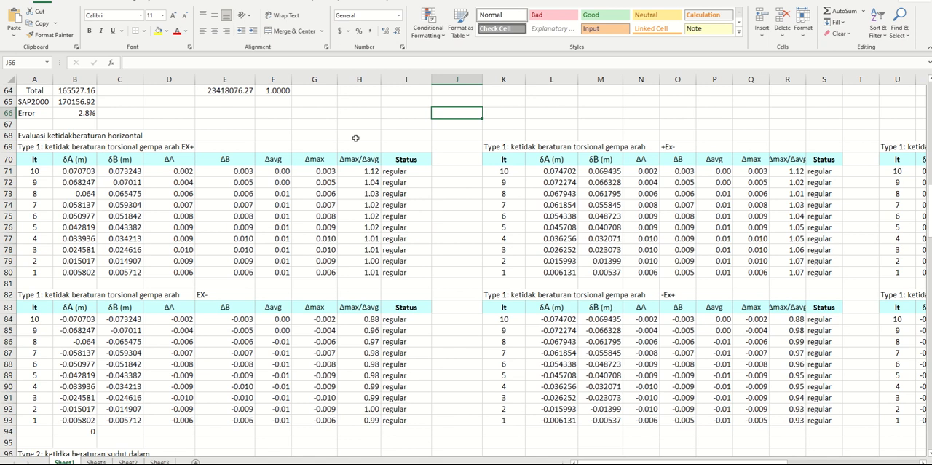
{"action": "left_click", "coordinate": [454, 162]}
{"action": "left_click", "coordinate": [456, 188]}
{"action": "left_click", "coordinate": [450, 238]}
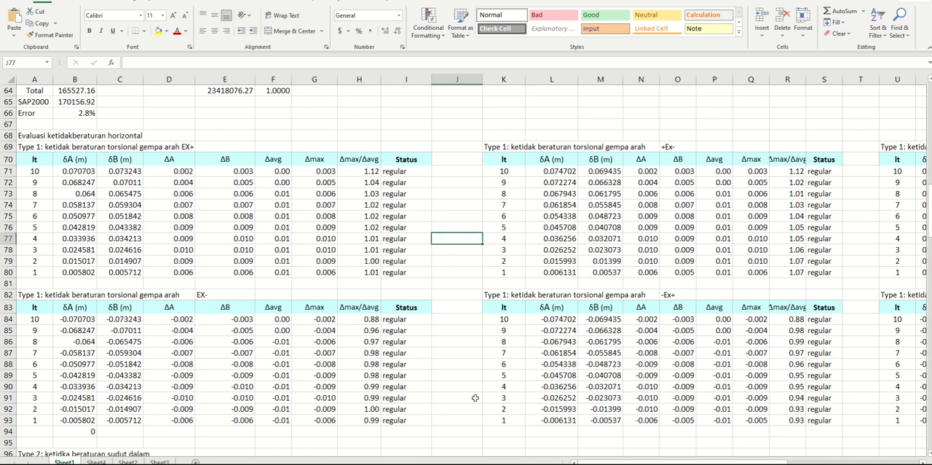
{"action": "mouse_move", "coordinate": [607, 462]}
{"action": "left_mouse_down"}
{"action": "mouse_move", "coordinate": [741, 462]}
{"action": "mouse_move", "coordinate": [613, 462]}
{"action": "left_mouse_up"}
{"action": "left_click", "coordinate": [466, 169]}
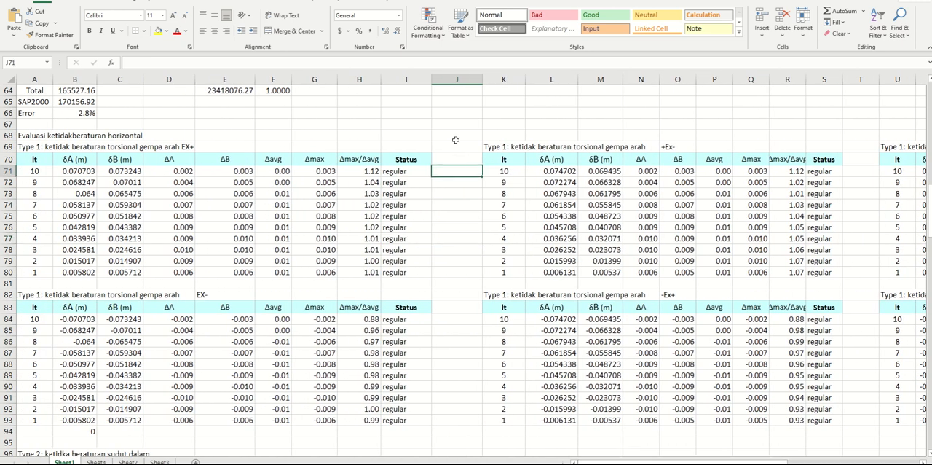
{"action": "left_click", "coordinate": [272, 138]}
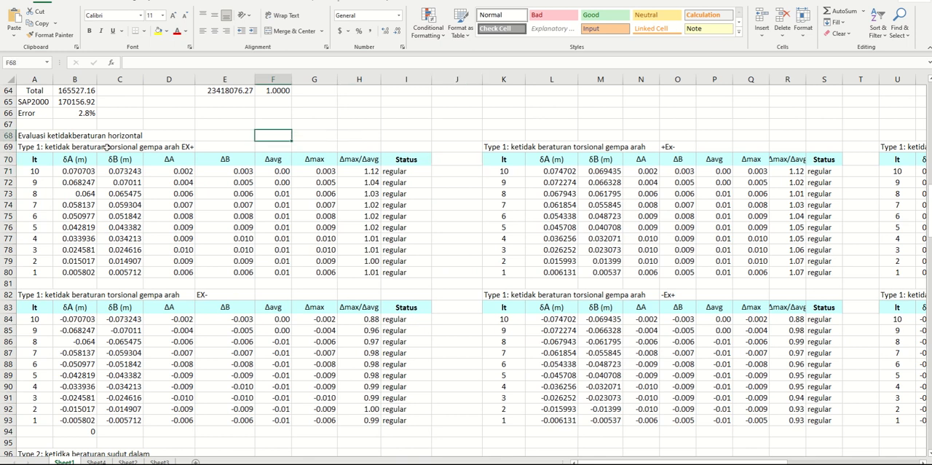
Go through the headings of the four X-direction tables in rows 69 and 82, covering EX+, +Ex-, EX- and -Ex+
{"action": "left_click", "coordinate": [14, 146]}
{"action": "left_click", "coordinate": [182, 145]}
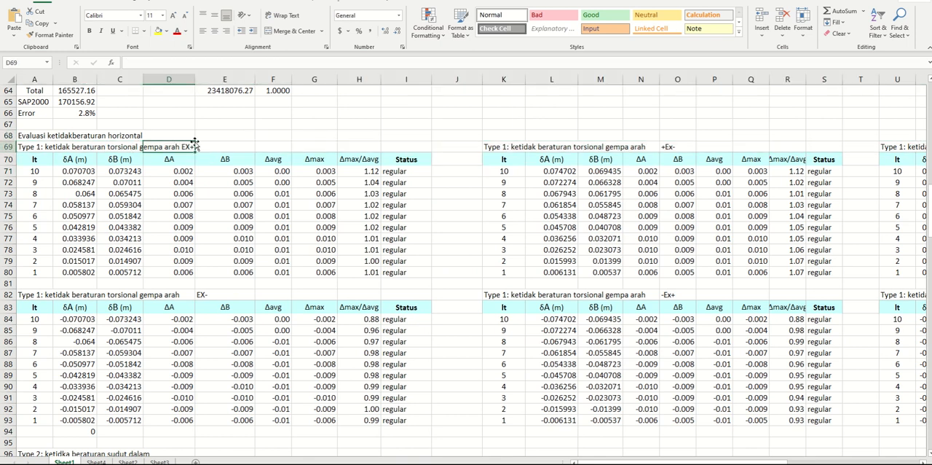
{"action": "left_click", "coordinate": [506, 144]}
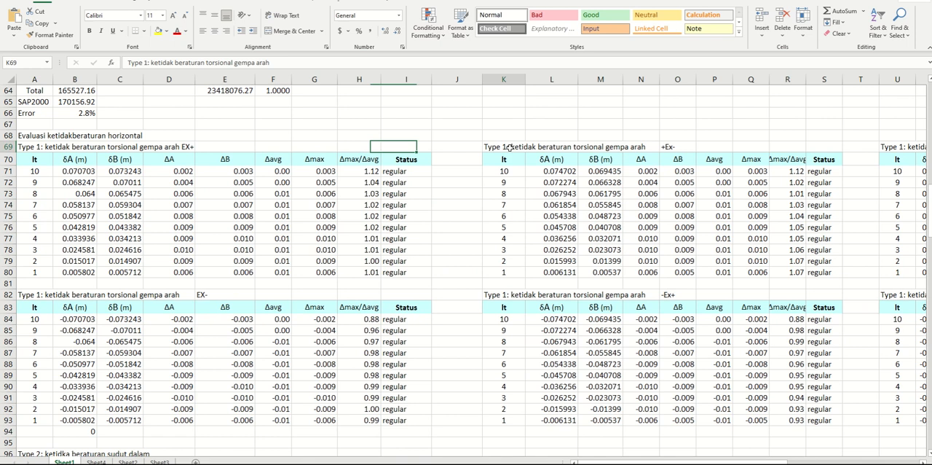
{"action": "left_click", "coordinate": [505, 295]}
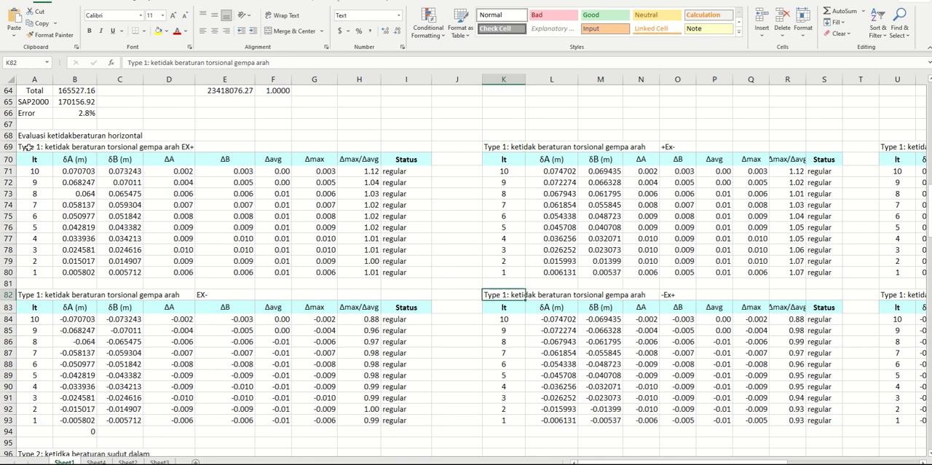
{"action": "left_click", "coordinate": [28, 147]}
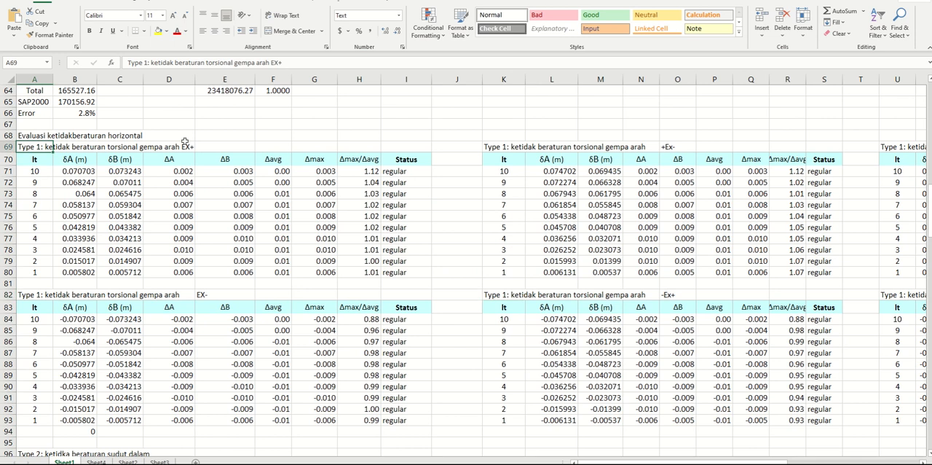
{"action": "left_click", "coordinate": [514, 147]}
{"action": "left_click", "coordinate": [510, 251]}
{"action": "left_click", "coordinate": [49, 294]}
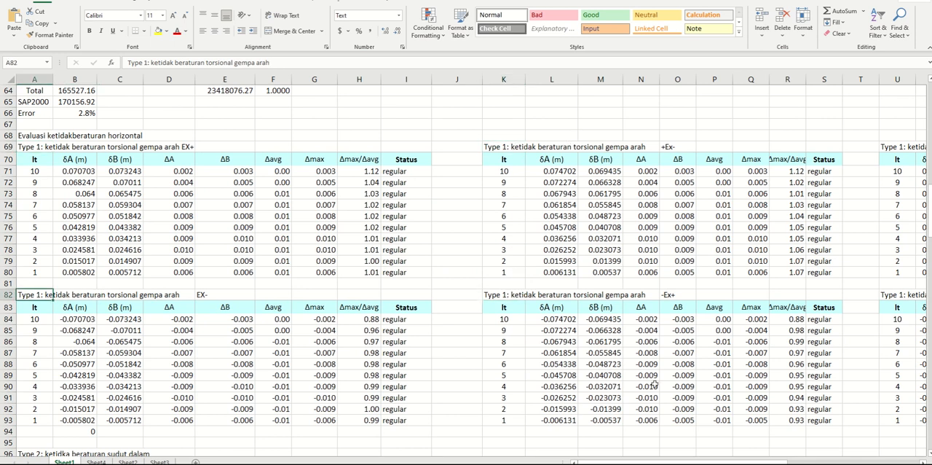
Go through the headings of the Y-direction tables in rows 69 and 82, including +Ey, +Ey- and -Ey+
{"action": "left_click_drag", "start_coordinate": [731, 462], "coordinate": [808, 463]}
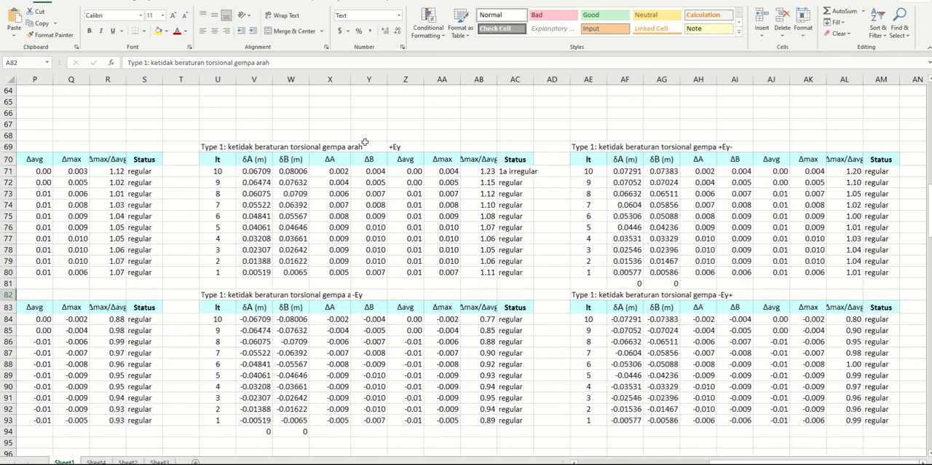
{"action": "left_click", "coordinate": [219, 146]}
{"action": "left_click", "coordinate": [588, 146]}
{"action": "left_click", "coordinate": [589, 170]}
{"action": "left_click", "coordinate": [588, 294]}
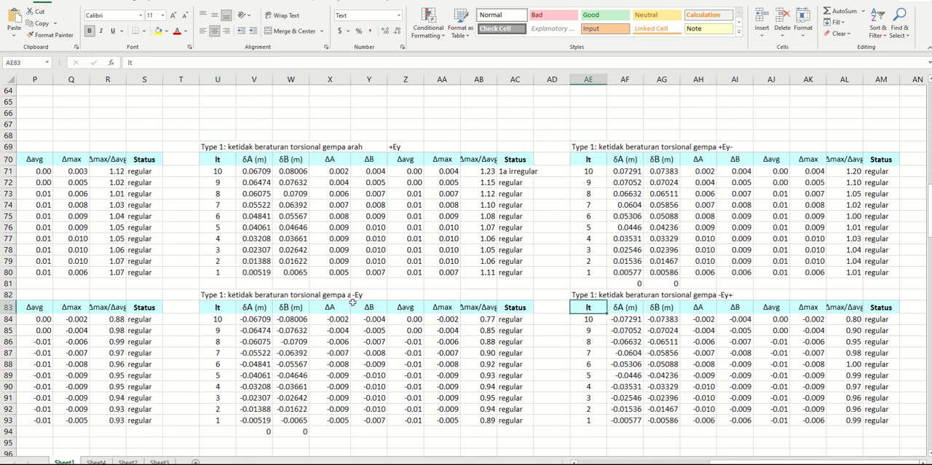